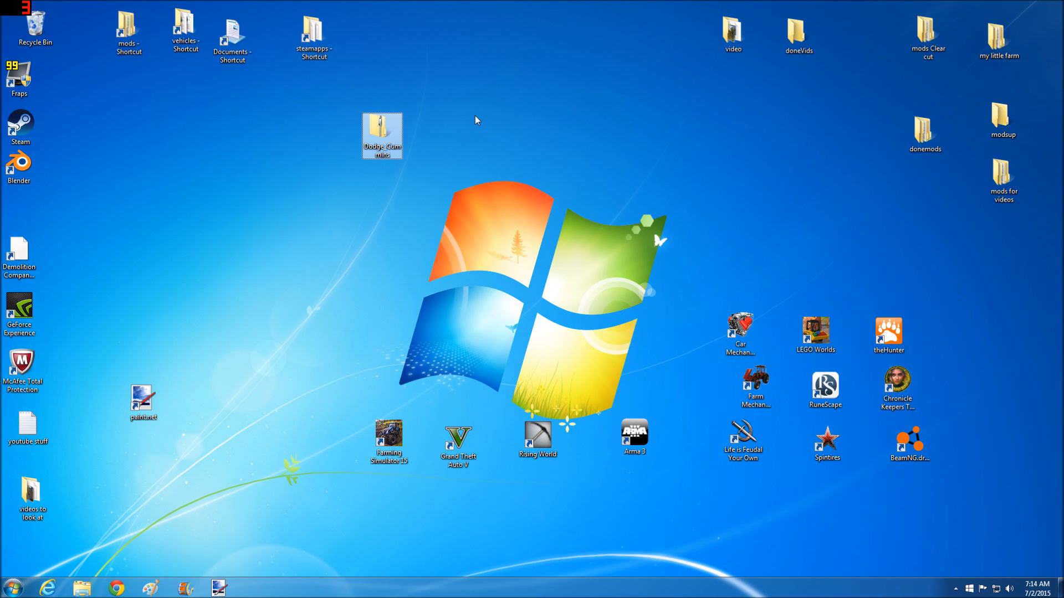
click(474, 121)
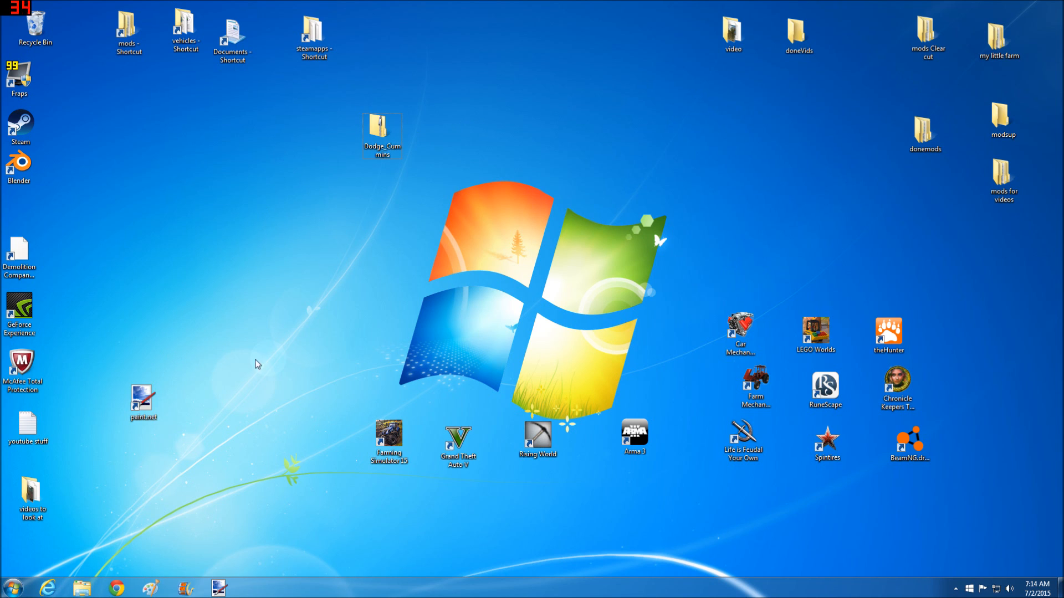
click(382, 133)
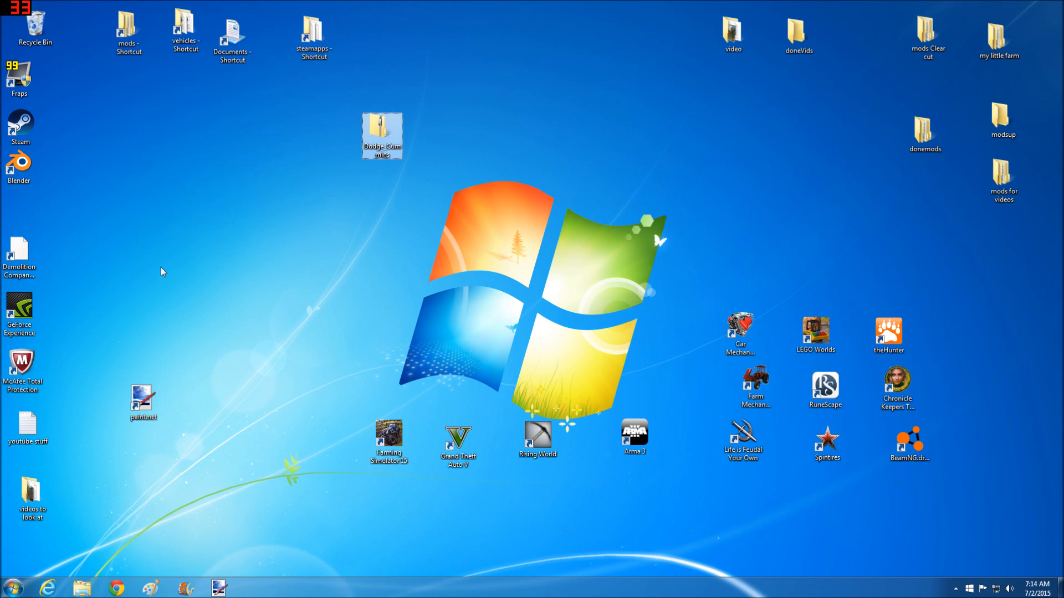
click(143, 397)
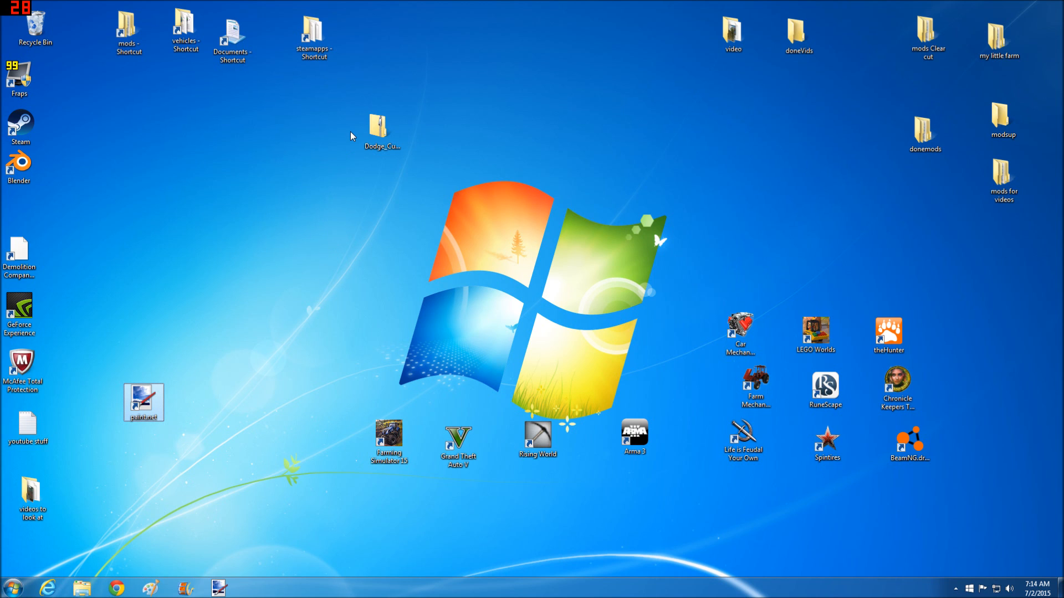
Extract the Dodge_Cummins zip archive into a Dodge_Cummins folder on the desktop
click(391, 131)
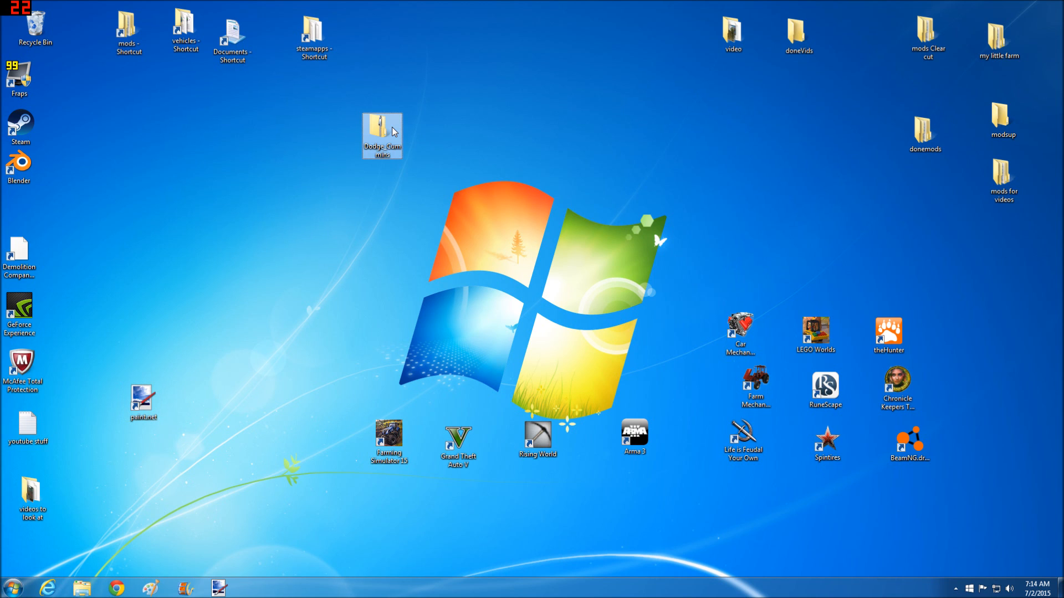
right_click(391, 131)
click(505, 152)
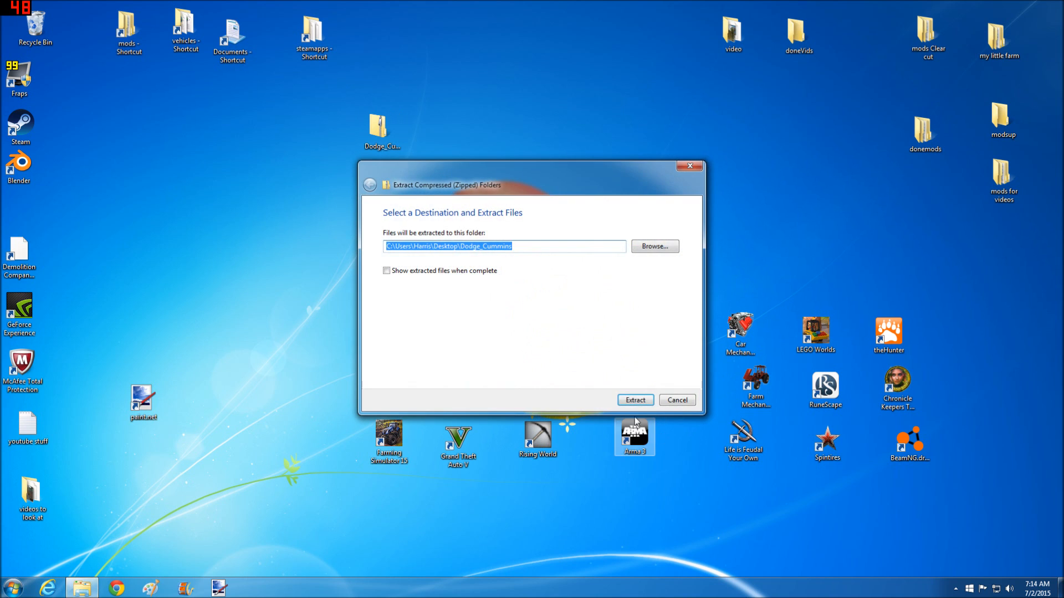
click(635, 401)
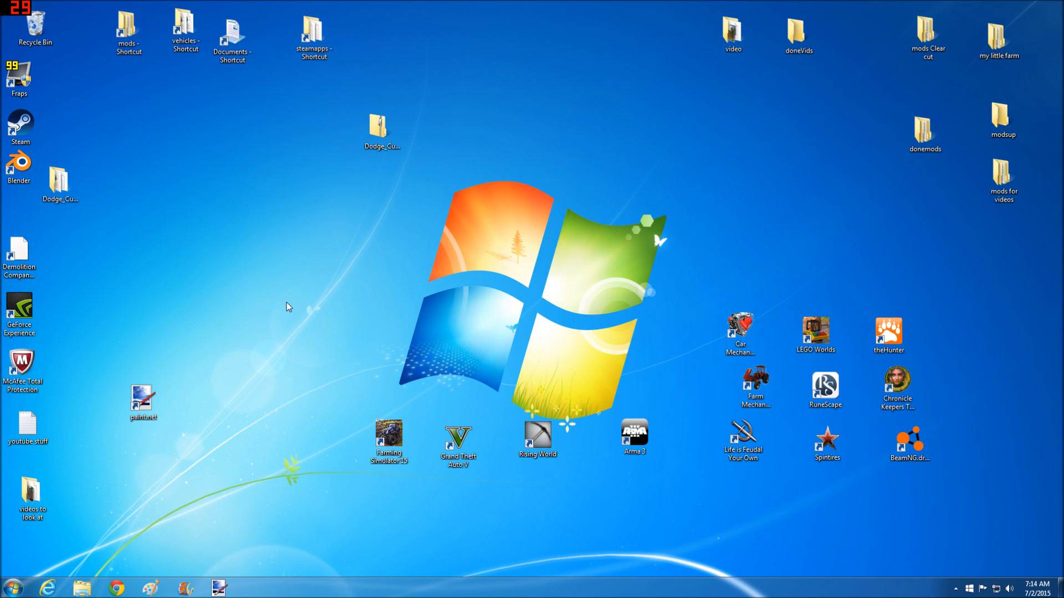
Move the extracted Dodge_Cummins folder into open desktop space and open its PickUp i3d file in GIANTS Editor
drag(78, 184, 210, 192)
double_click(211, 191)
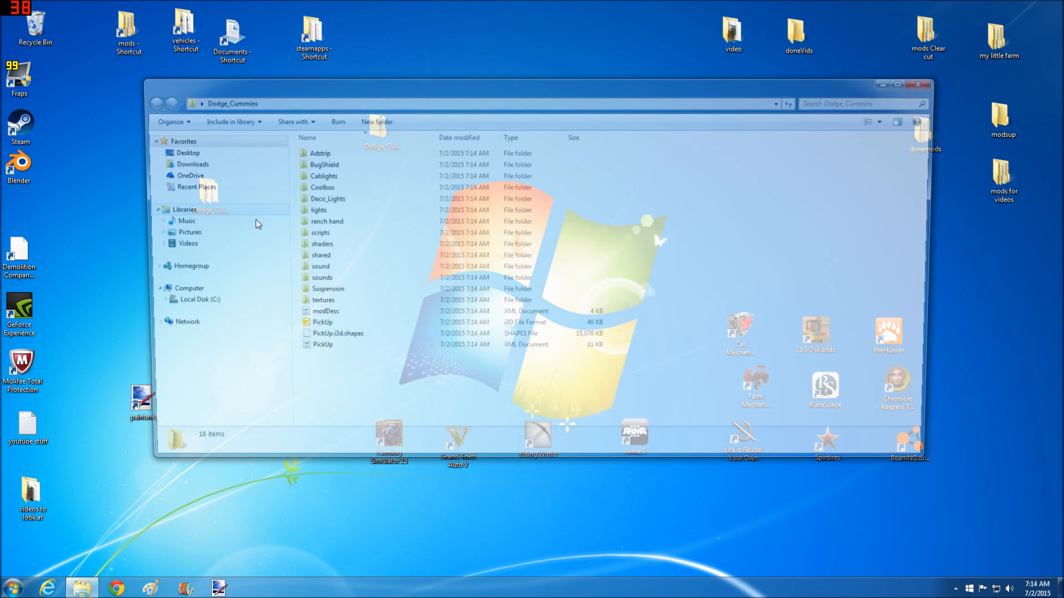
click(325, 304)
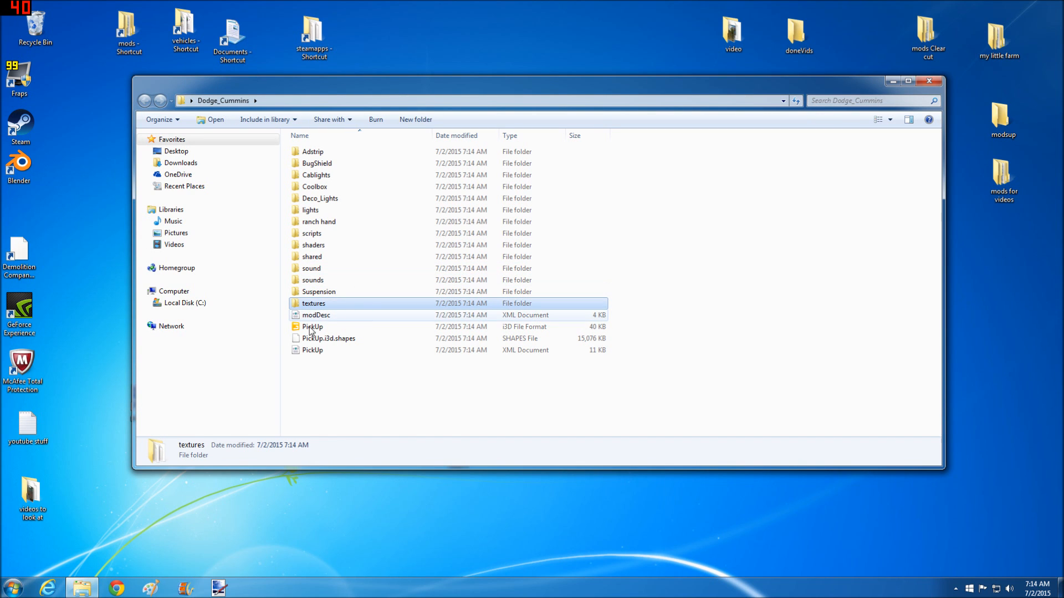
click(313, 328)
double_click(312, 331)
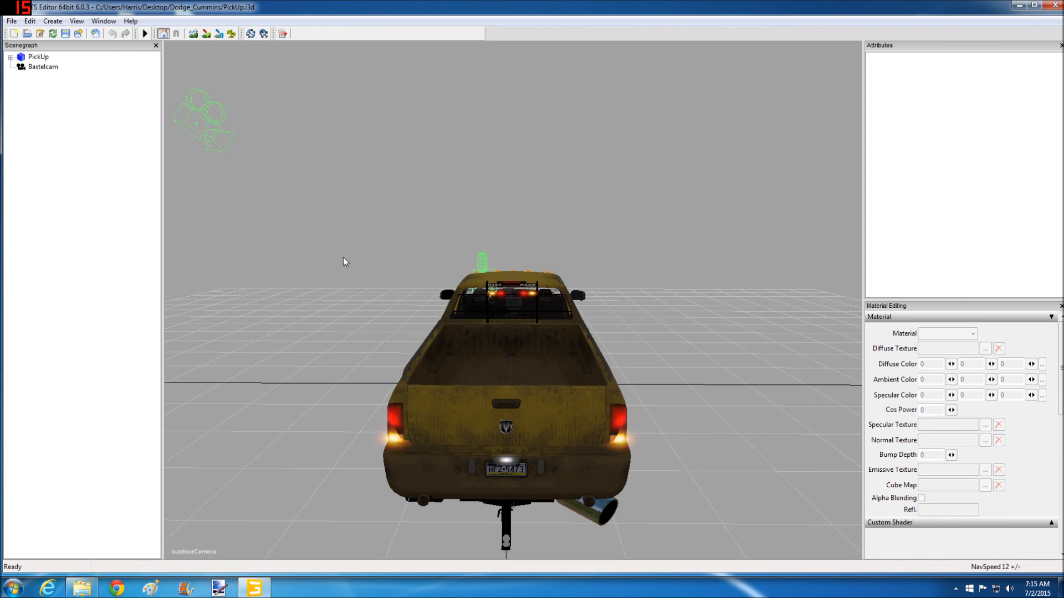
Examine the pickup model from the side through the Bastelcam camera and close GIANTS Editor without saving
right_click(294, 223)
mouse_move(333, 228)
click(432, 254)
right_click(450, 271)
click(594, 372)
drag(600, 329, 597, 291)
scroll(646, 339, up, 5)
scroll(615, 300, down, 3)
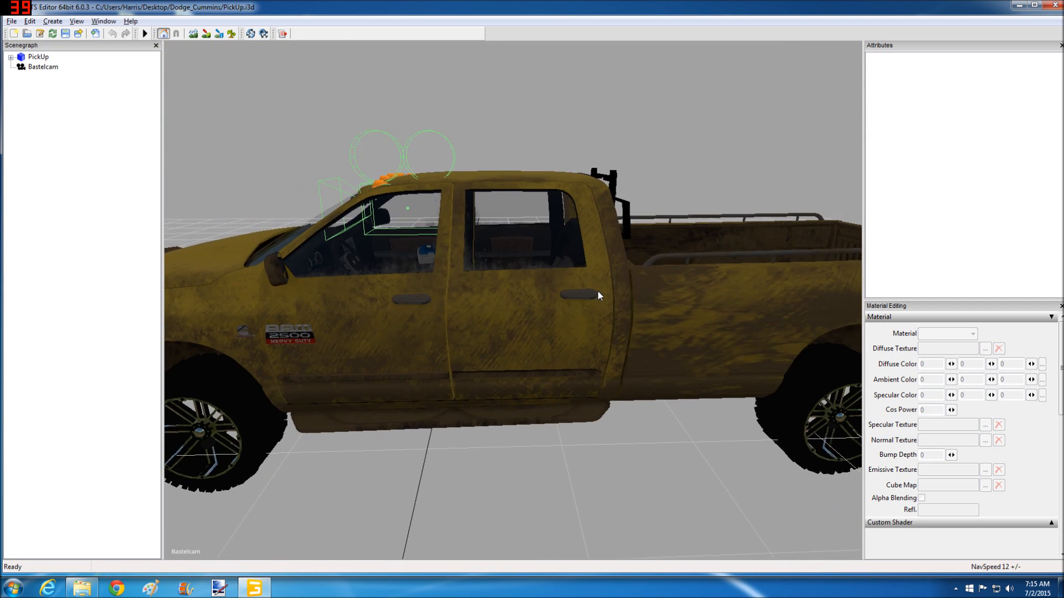
scroll(599, 294, down, 3)
click(1055, 5)
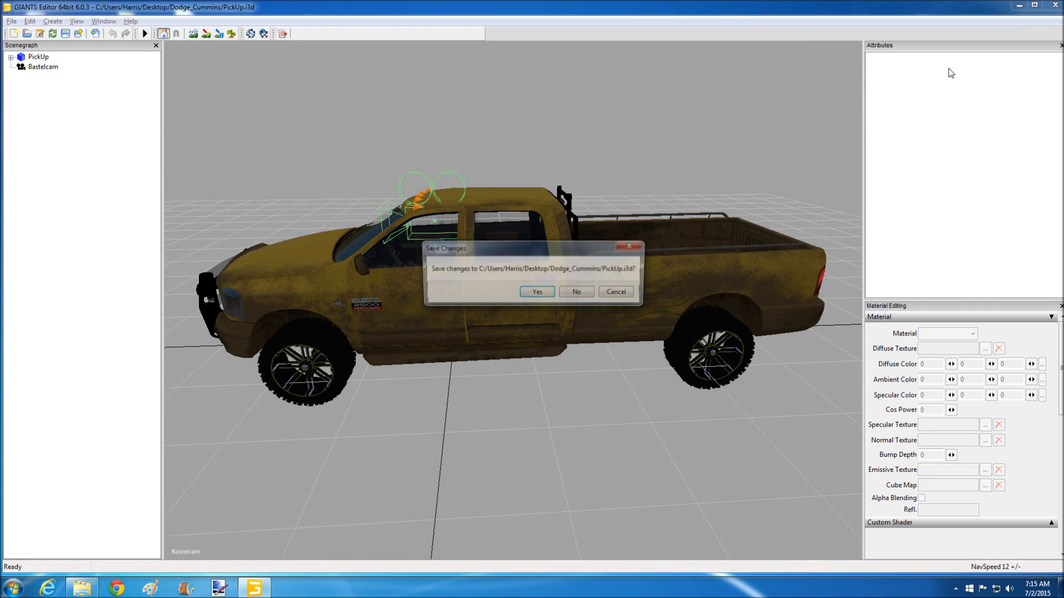
click(562, 291)
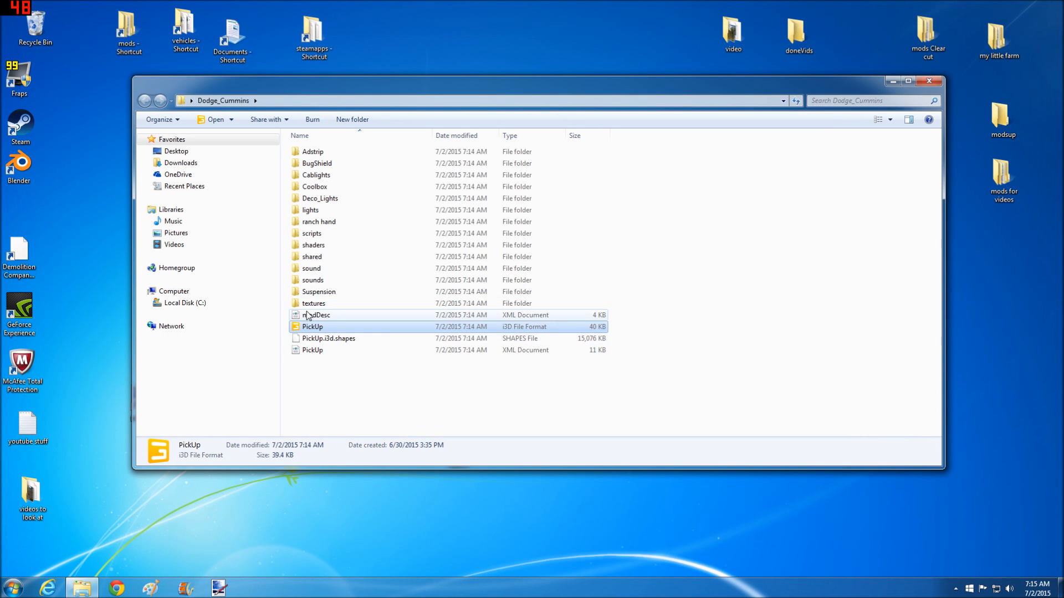
Open PickUp_diffuse.dds from the Dodge_Cummins textures folder in paint.net
double_click(354, 304)
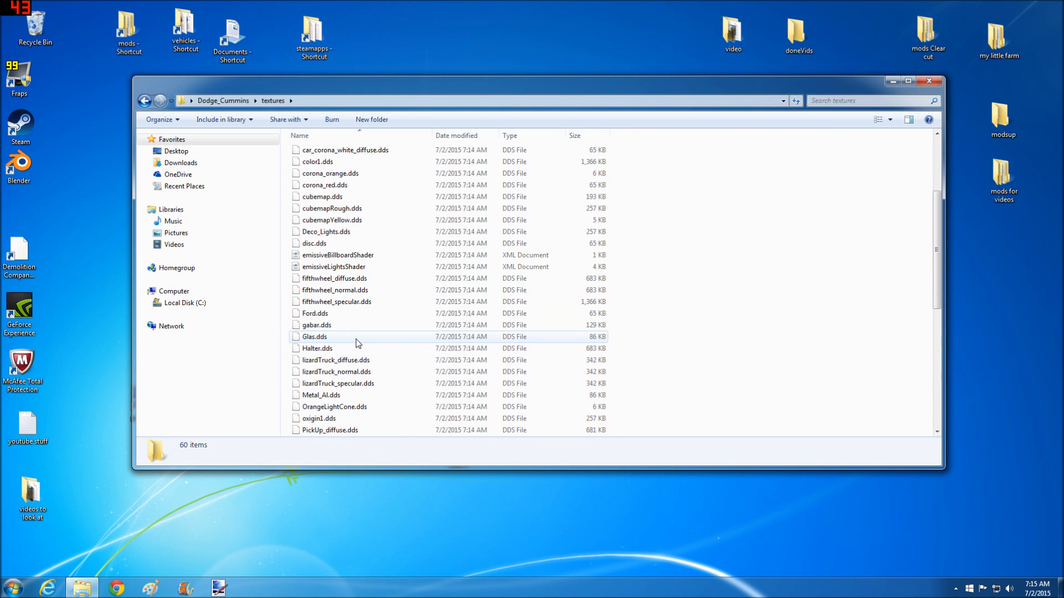
scroll(357, 344, down, 3)
click(355, 325)
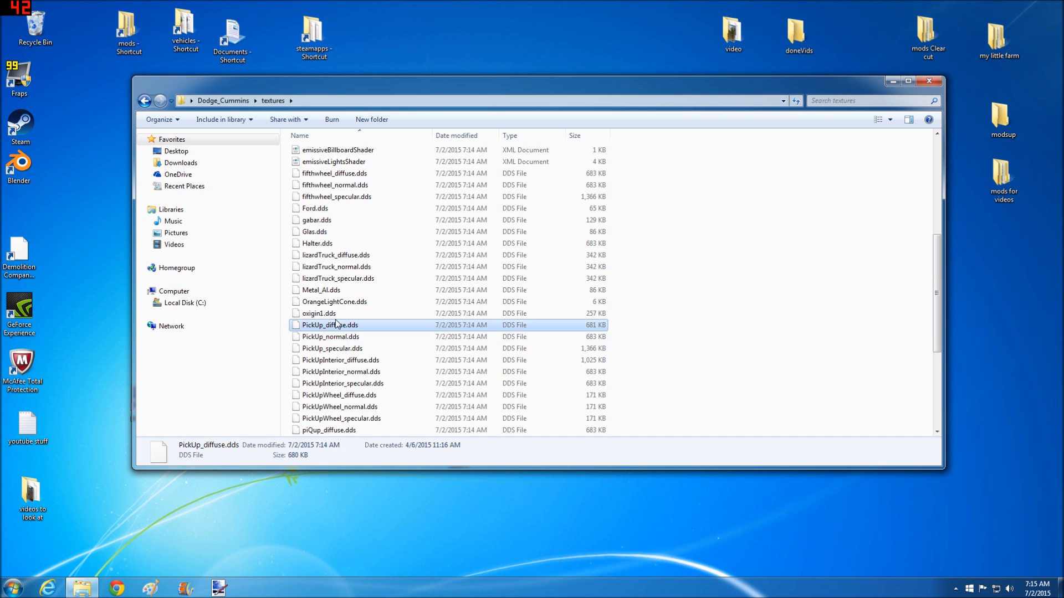
drag(397, 88, 541, 49)
mouse_move(450, 288)
mouse_down()
mouse_move(298, 293)
mouse_move(147, 351)
mouse_move(142, 402)
mouse_up()
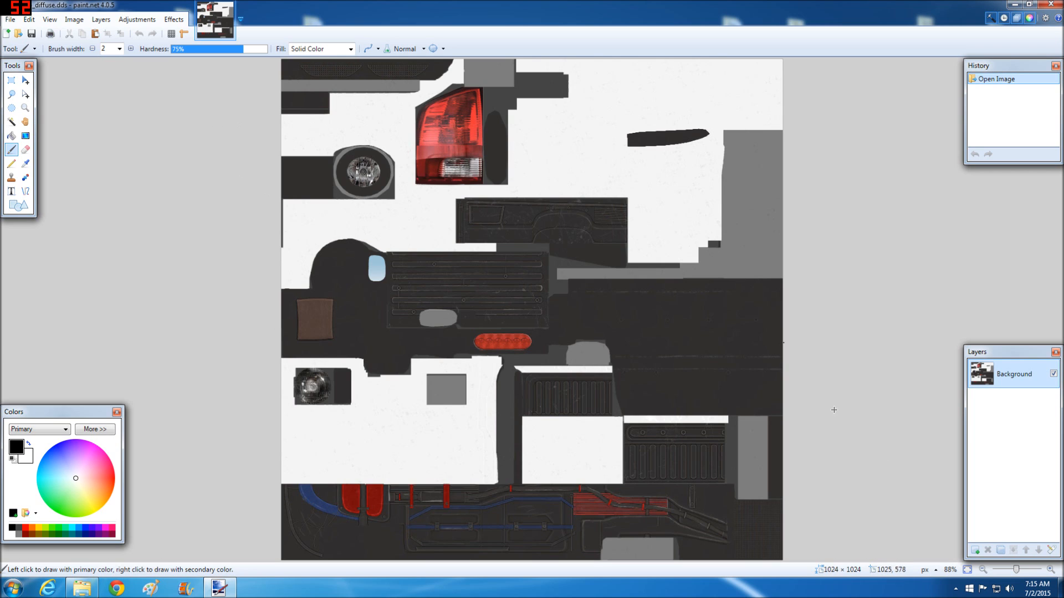
Duplicate the Background layer twice and add a new empty layer above each of the three Background layers
click(1001, 550)
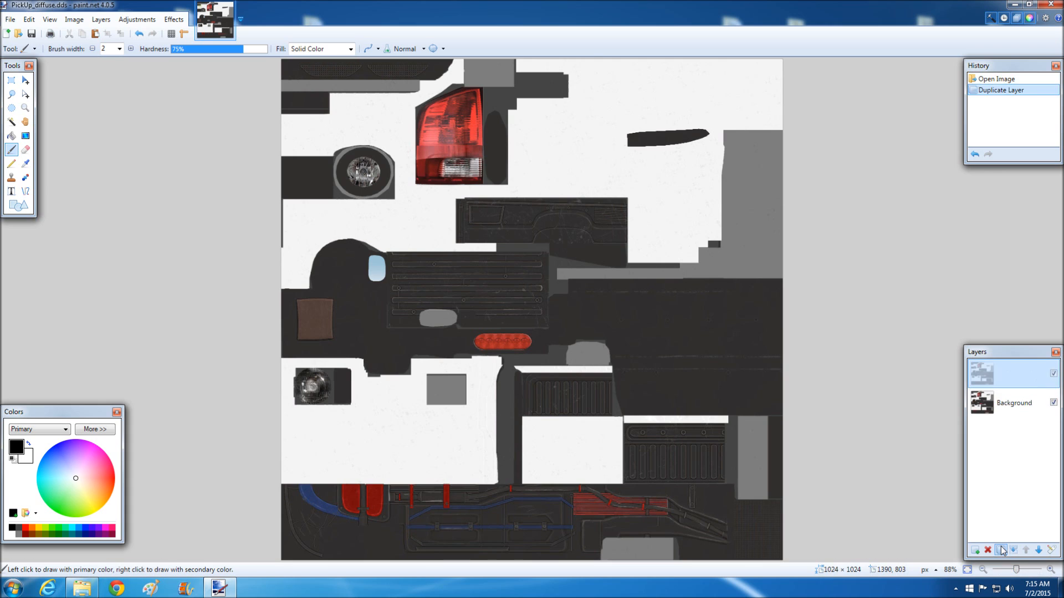
click(1001, 550)
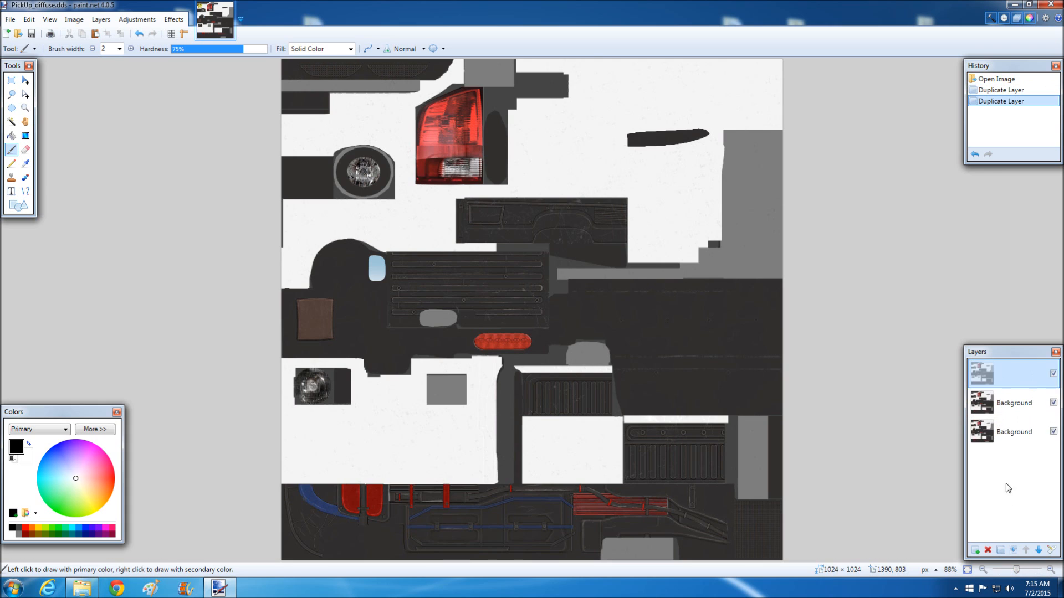
click(977, 548)
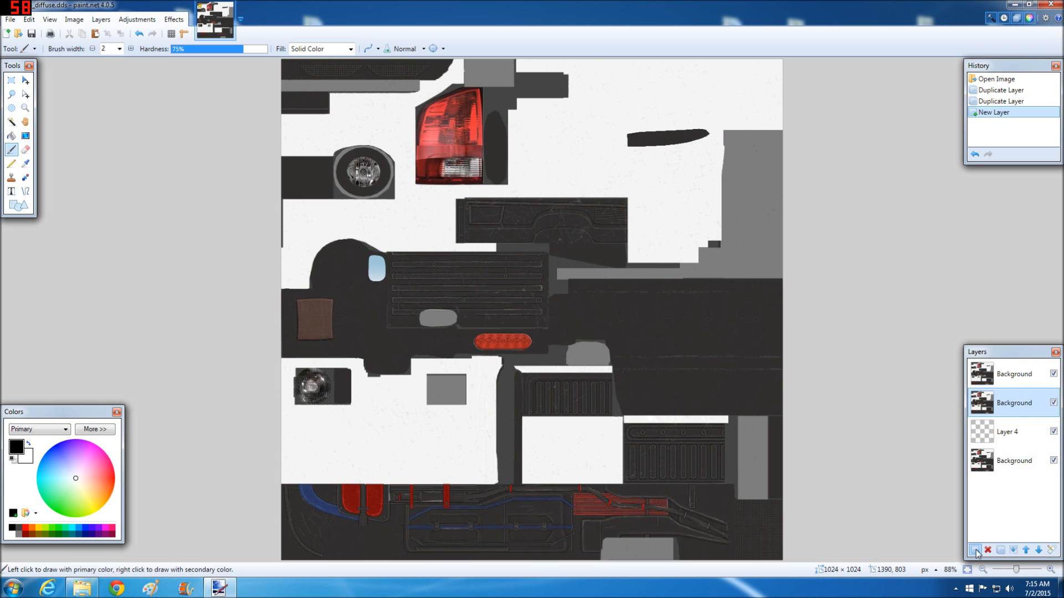
click(975, 551)
click(975, 551)
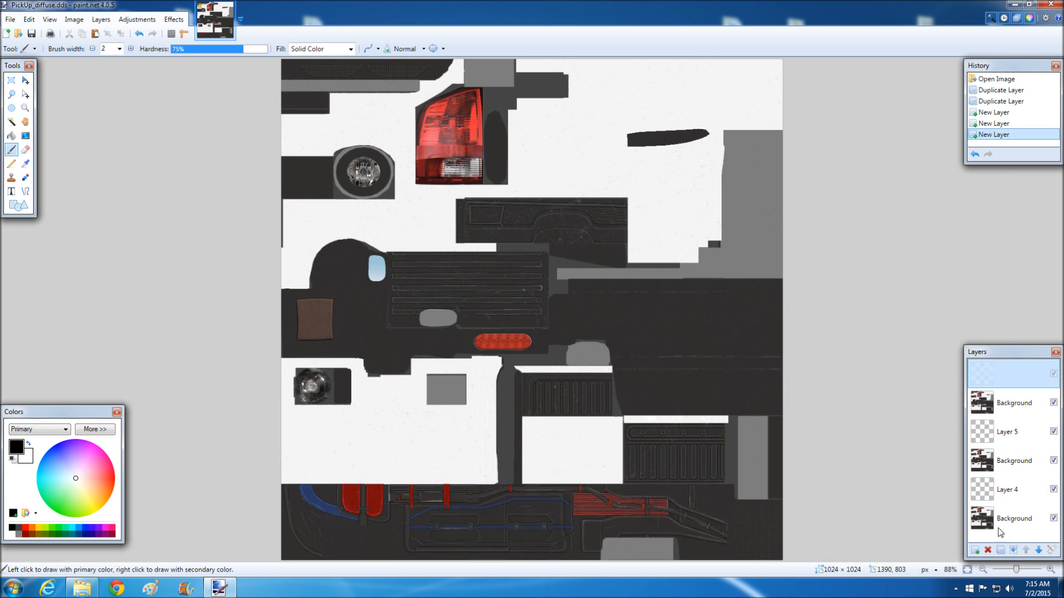
Hide every layer except the empty Layer 6
click(1053, 518)
click(1053, 489)
click(1053, 460)
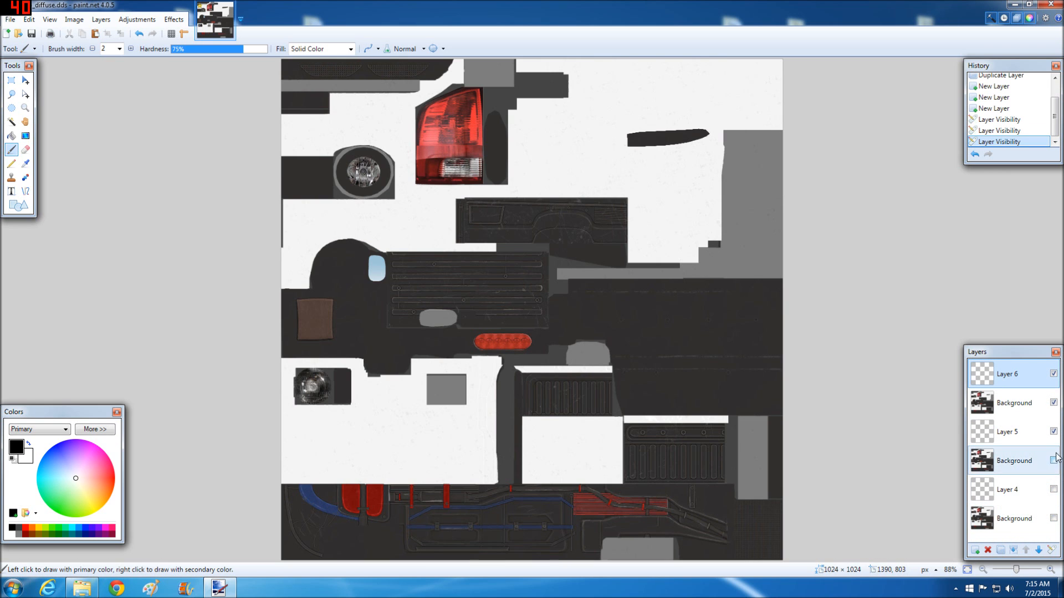
click(1053, 431)
click(1053, 402)
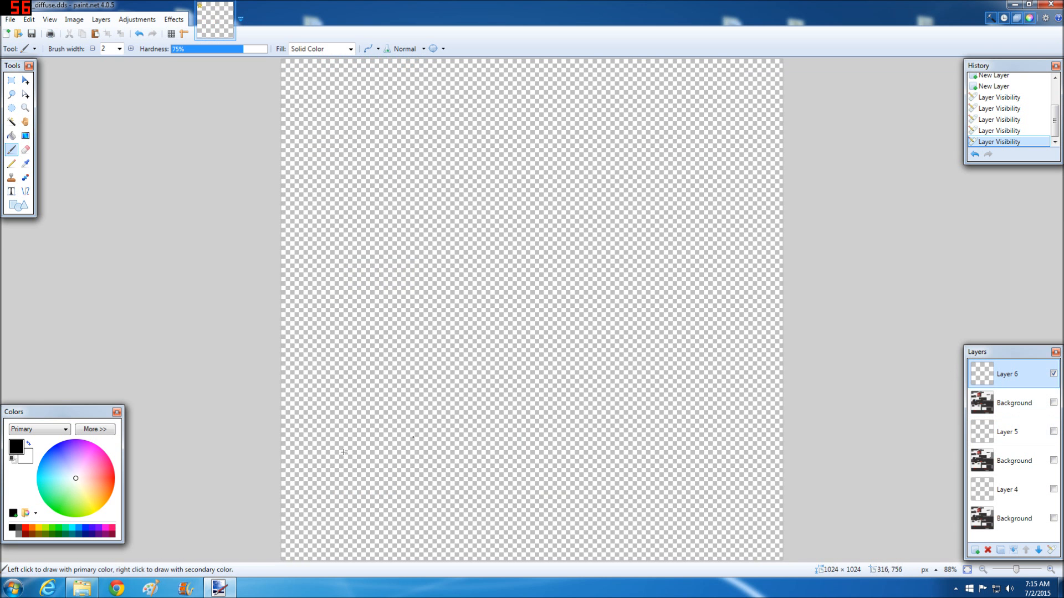
Fill Layer 6 completely with red using the Paint Bucket and hide the layer
click(86, 474)
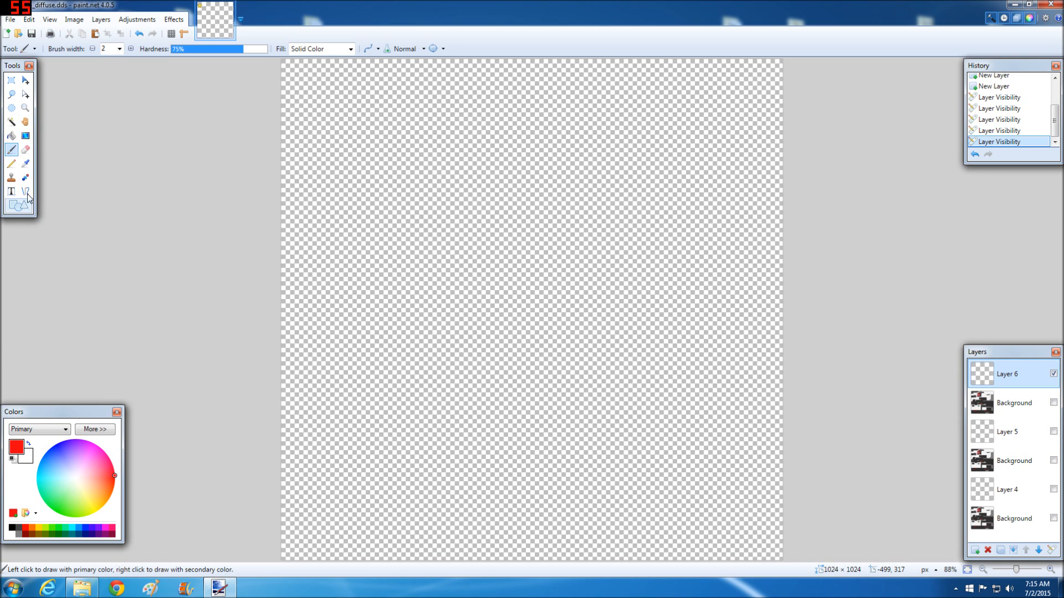
click(12, 137)
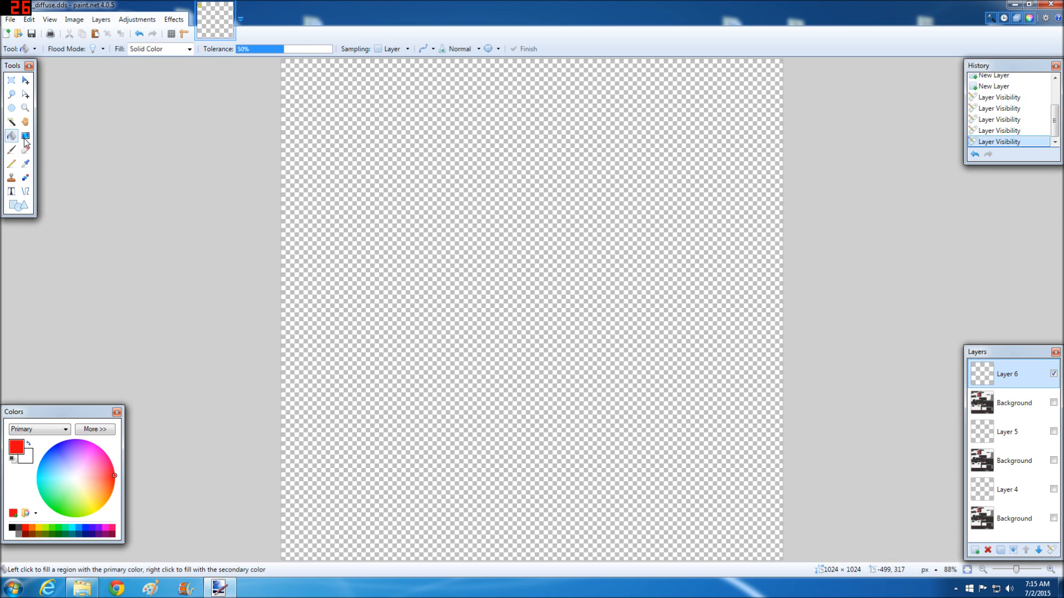
click(531, 310)
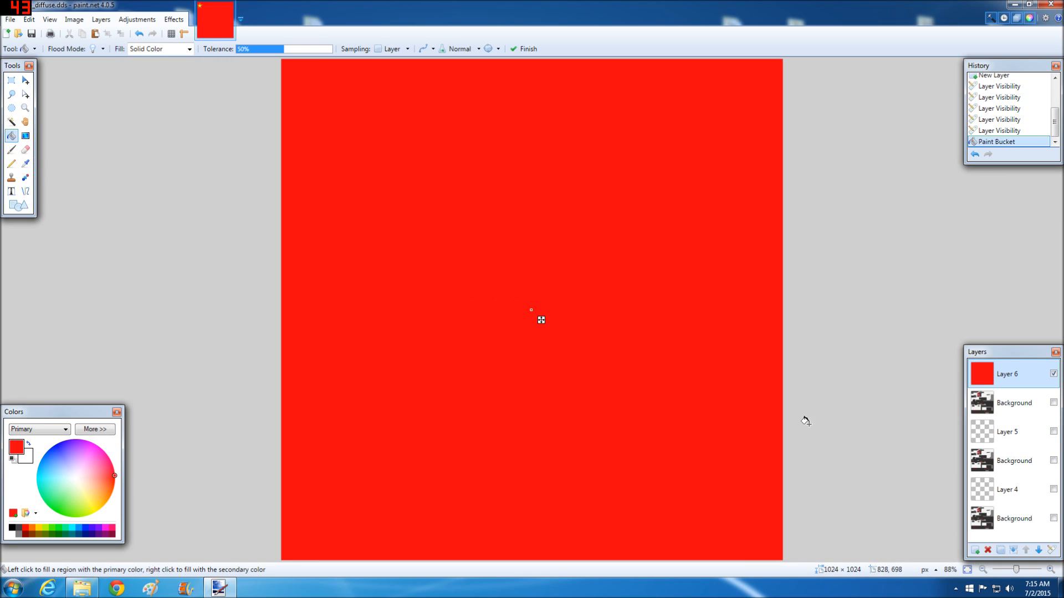
click(1054, 374)
Show Layer 5, fill it completely with green using the Paint Bucket, and hide it
click(1053, 432)
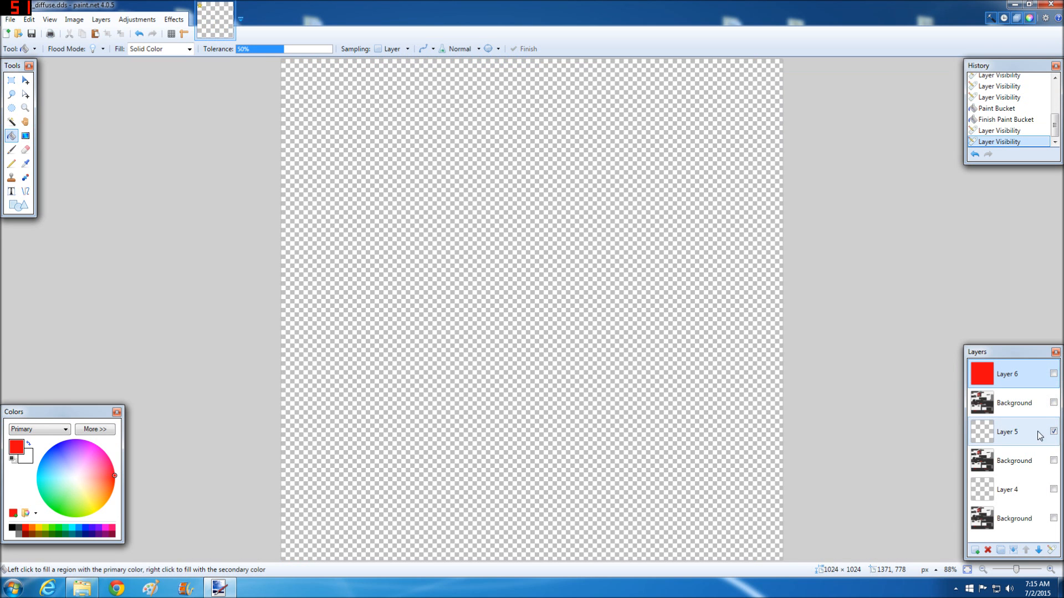
click(994, 438)
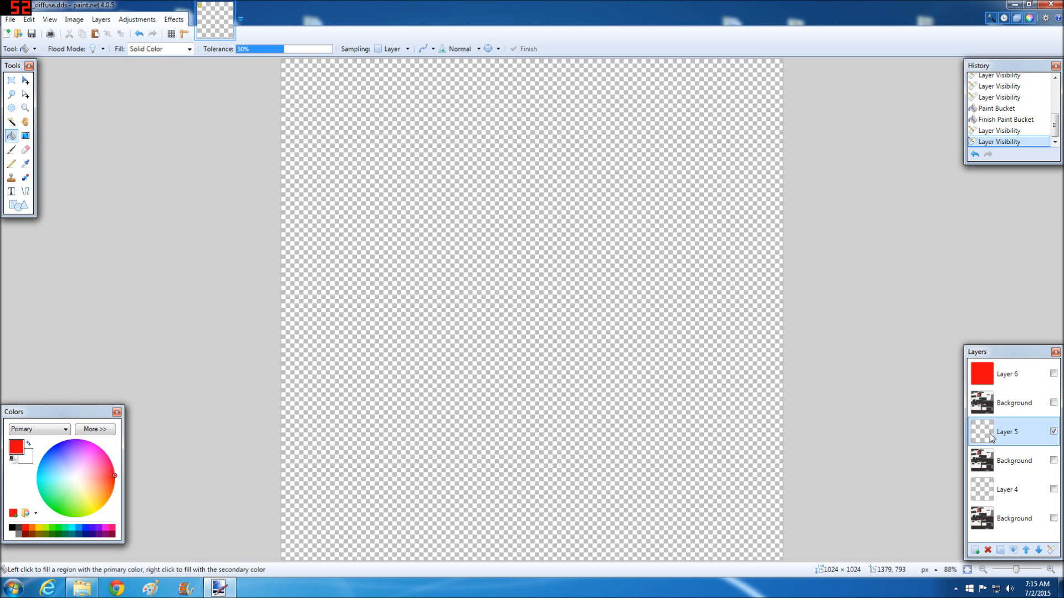
double_click(992, 437)
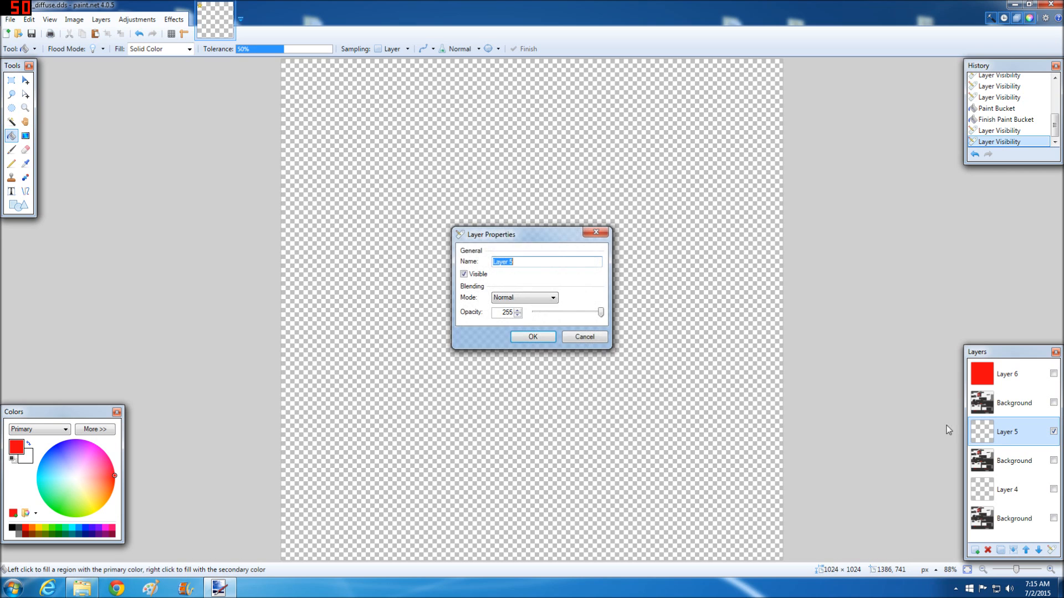
click(605, 233)
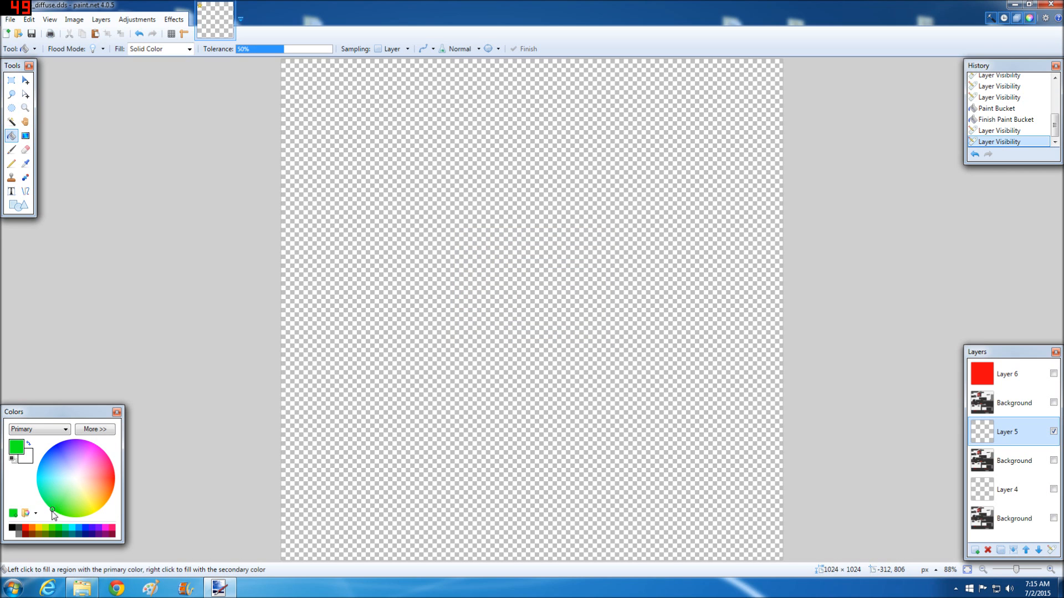
click(459, 366)
click(1053, 432)
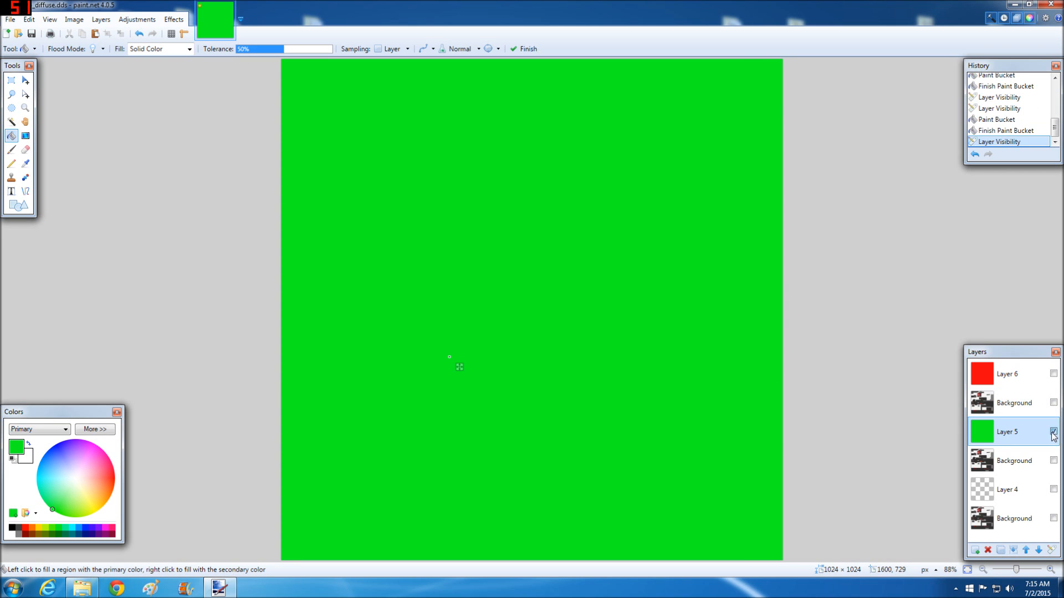
Show Layer 4, fill it completely with blue using the Paint Bucket, and hide it
click(1034, 490)
click(1053, 490)
double_click(1007, 498)
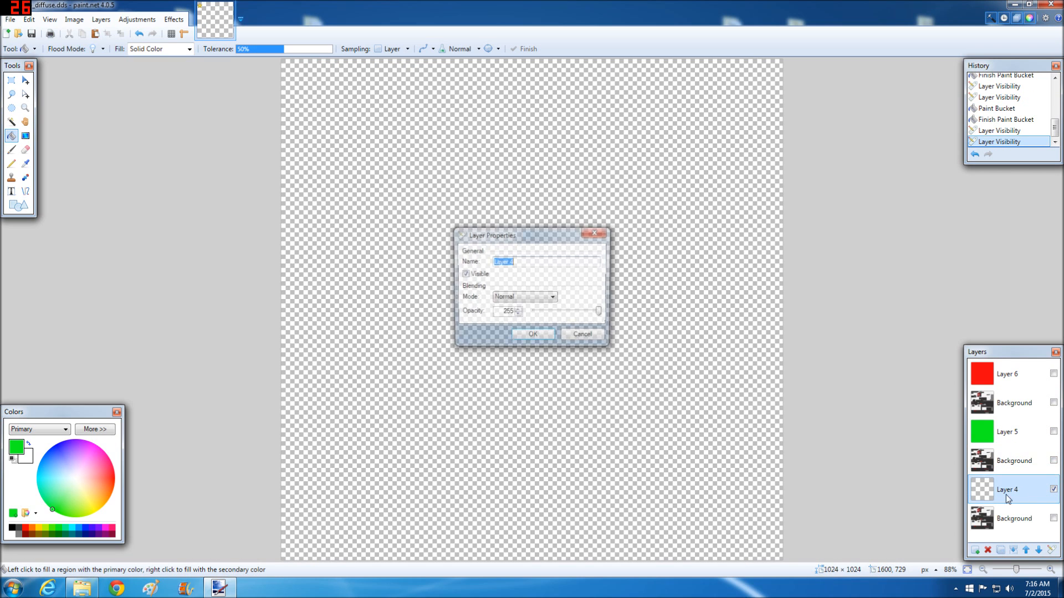
click(585, 335)
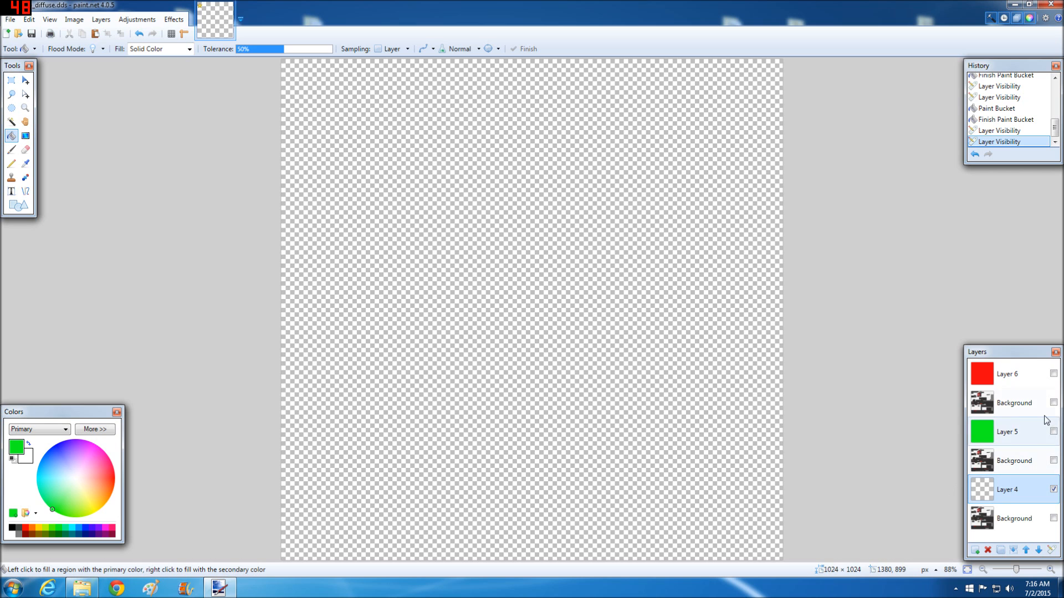
drag(88, 480, 53, 441)
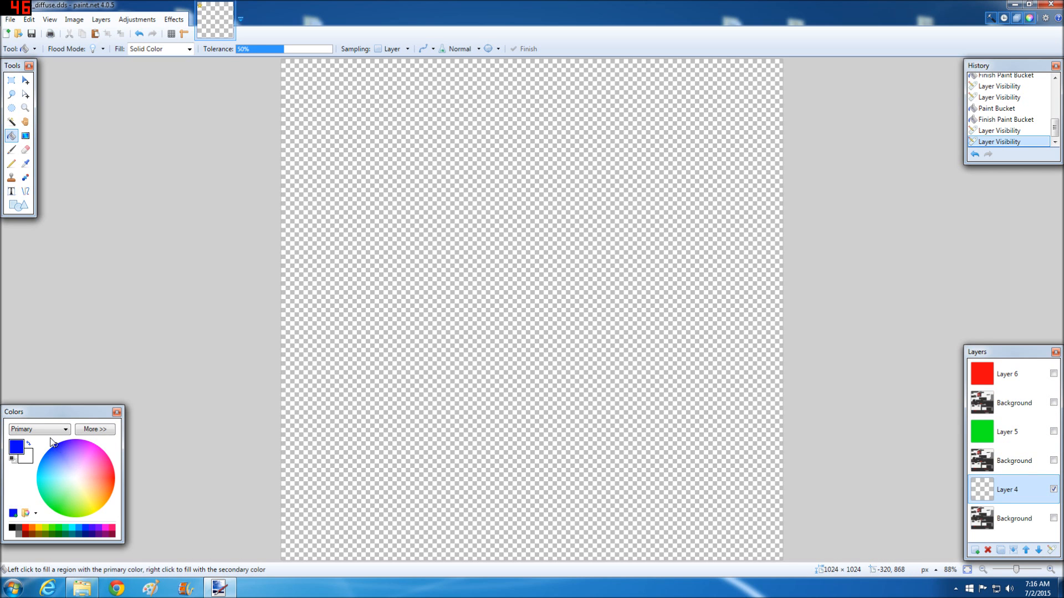
click(423, 359)
click(1054, 489)
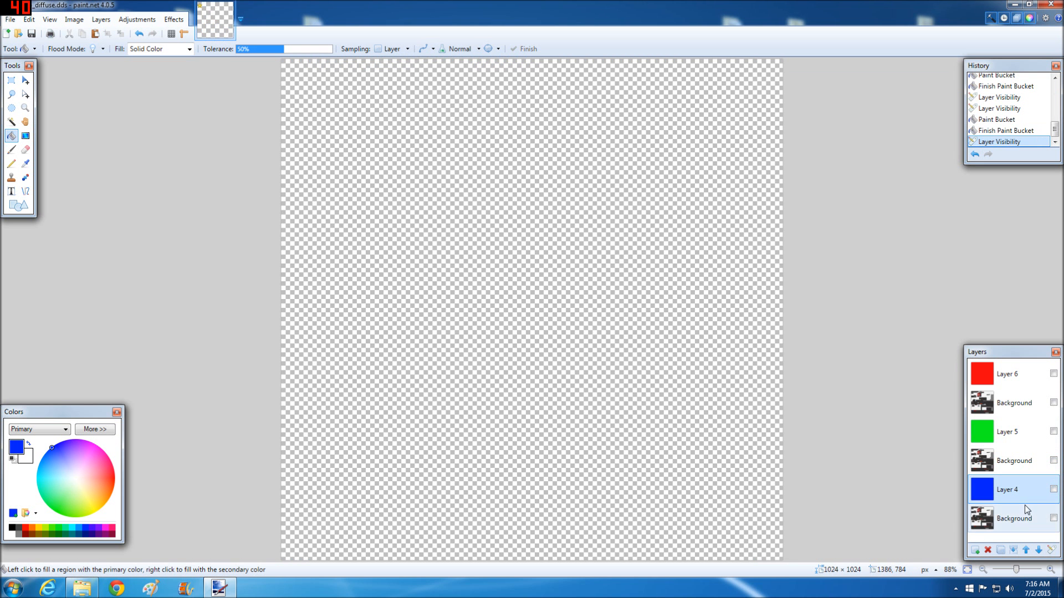
Show the Background layer directly below red Layer 6, set its saturation to 0, and hide it
click(1041, 404)
click(1054, 403)
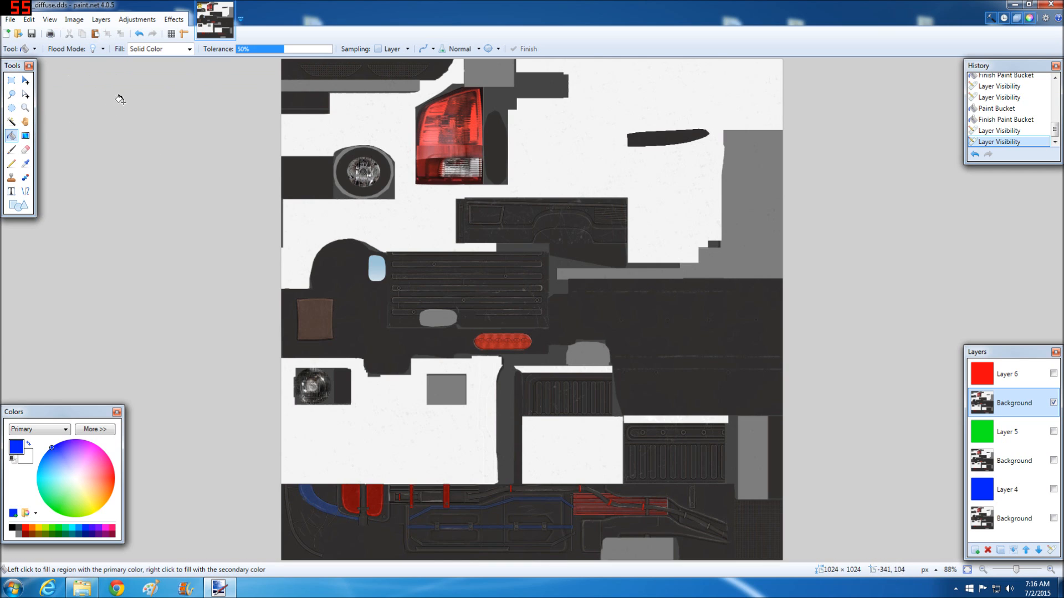
click(137, 19)
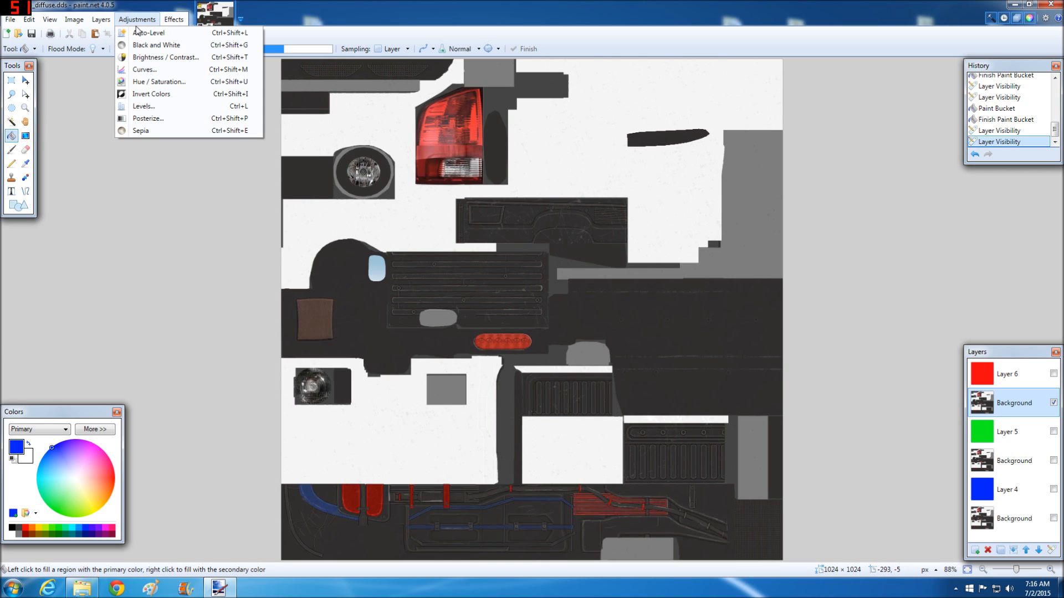
click(141, 82)
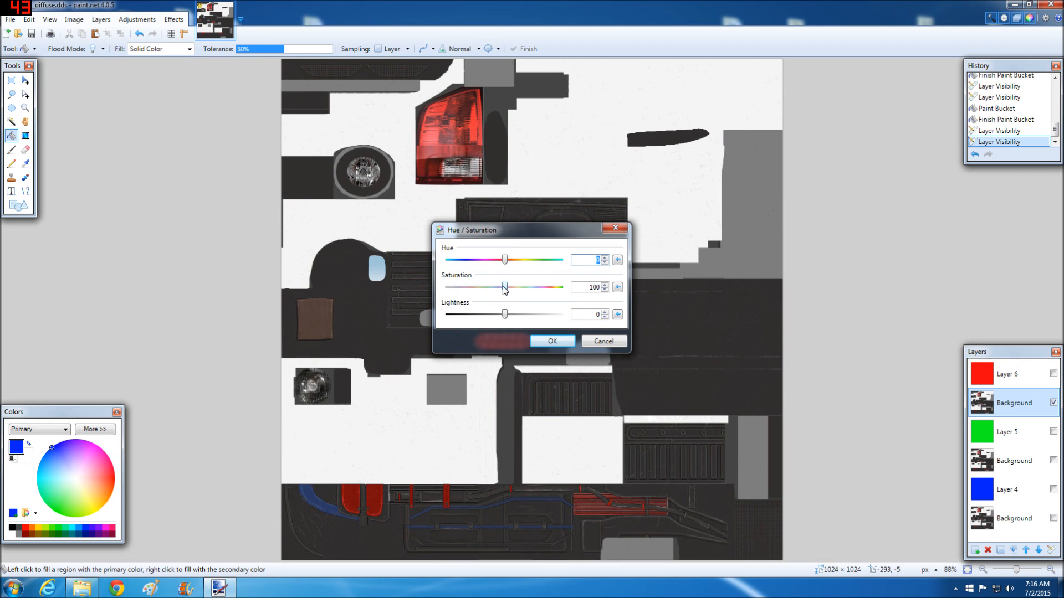
drag(465, 290, 446, 289)
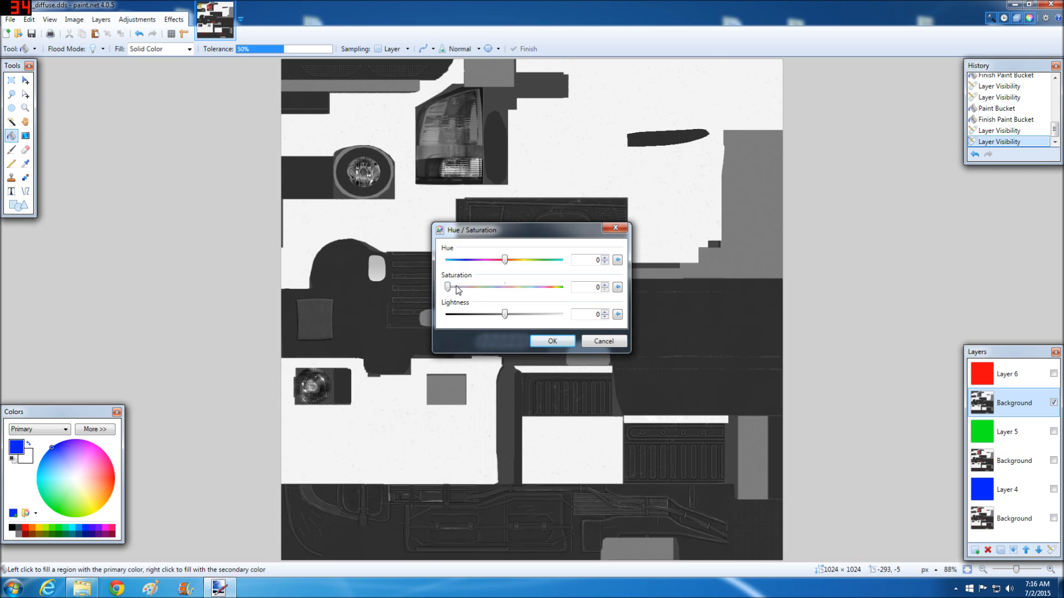
click(551, 339)
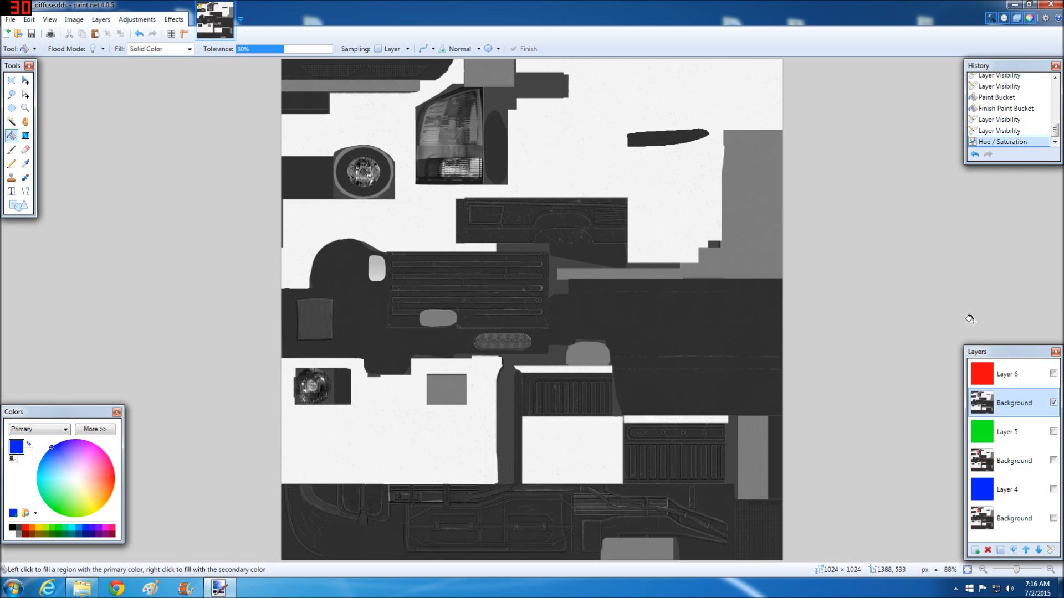
click(1054, 403)
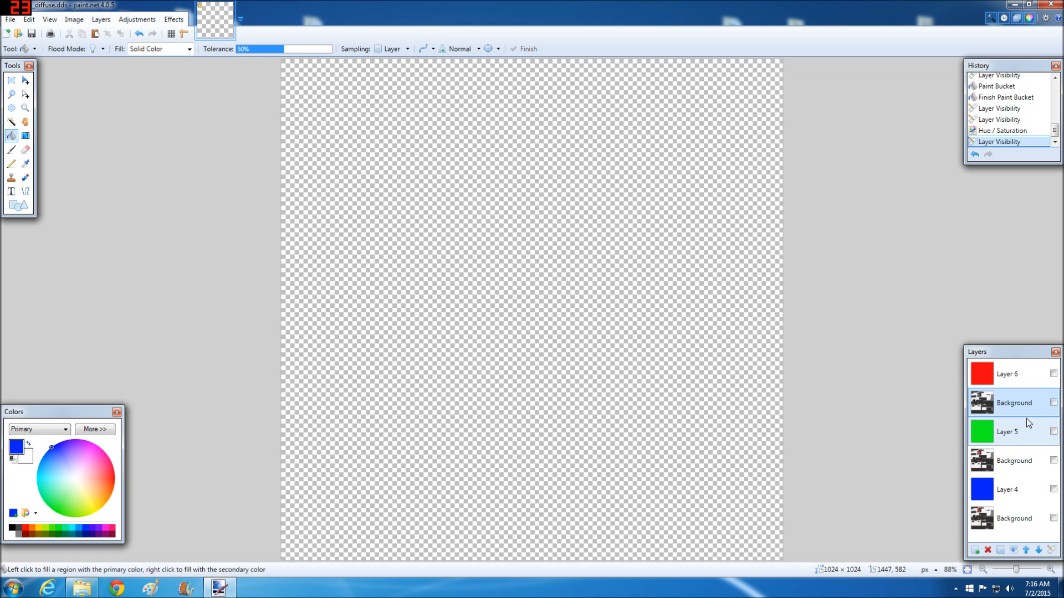
Show the Background layer directly below green Layer 5 and set its saturation to 0
click(1029, 469)
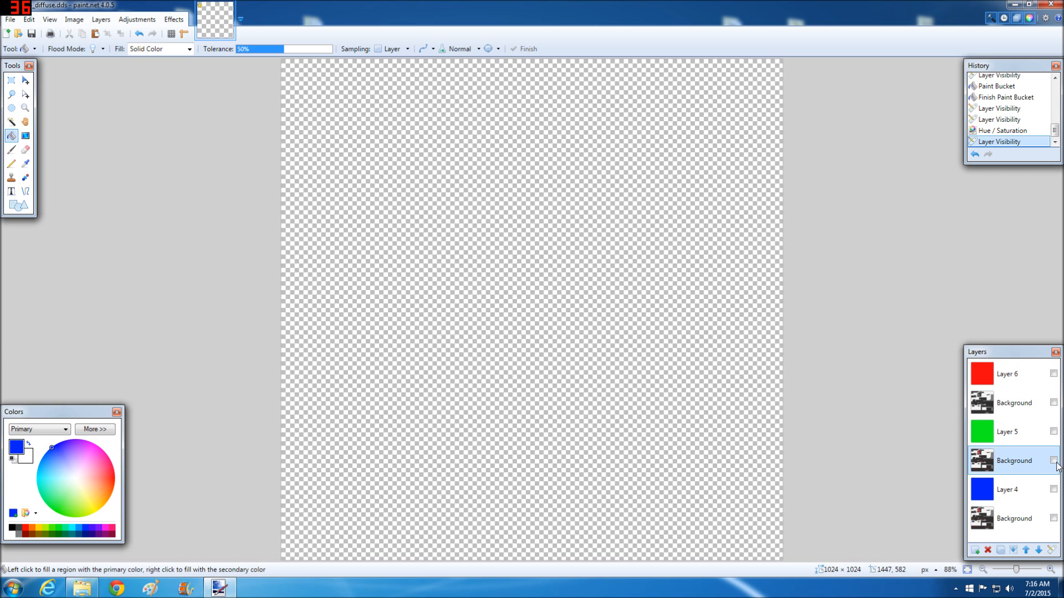
click(1053, 460)
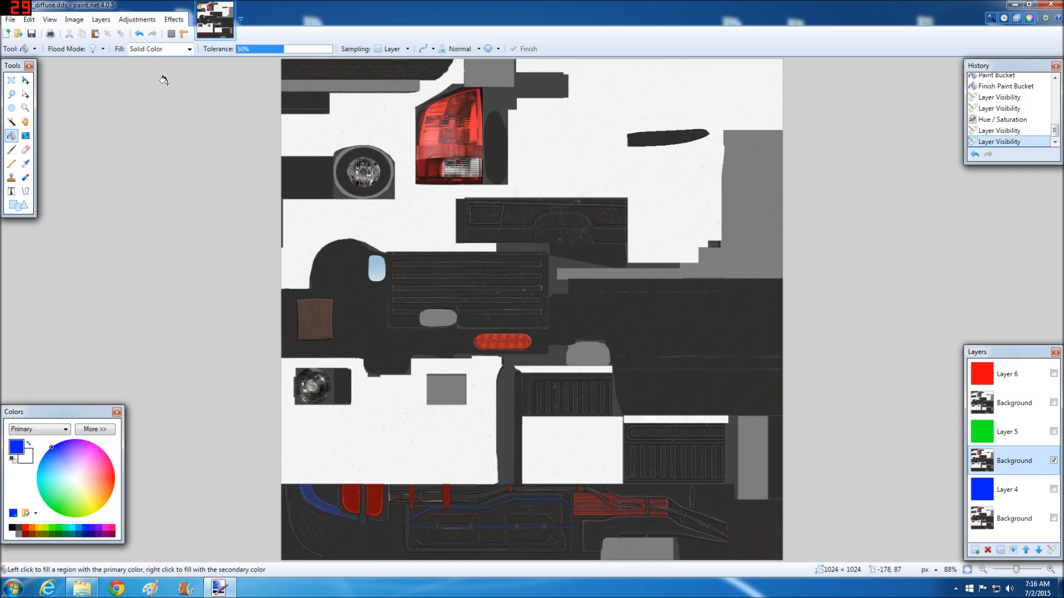
click(137, 20)
click(138, 81)
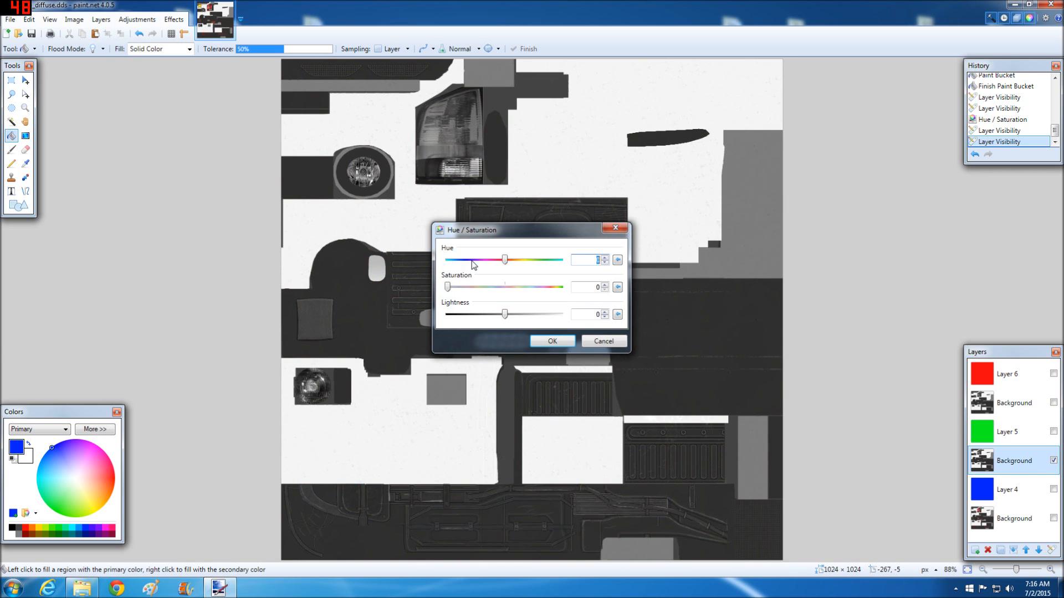
click(550, 343)
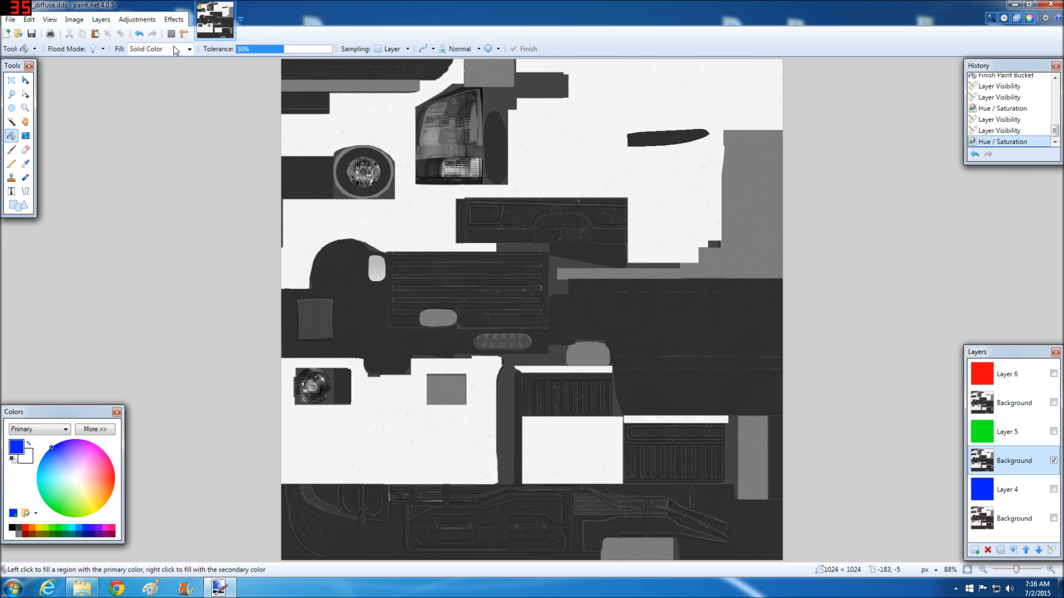
Brighten the Background layer below Layer 5 strongly by steepening its Luminosity curve to reach near maximum at about a quarter input, and hide it
click(137, 19)
click(138, 70)
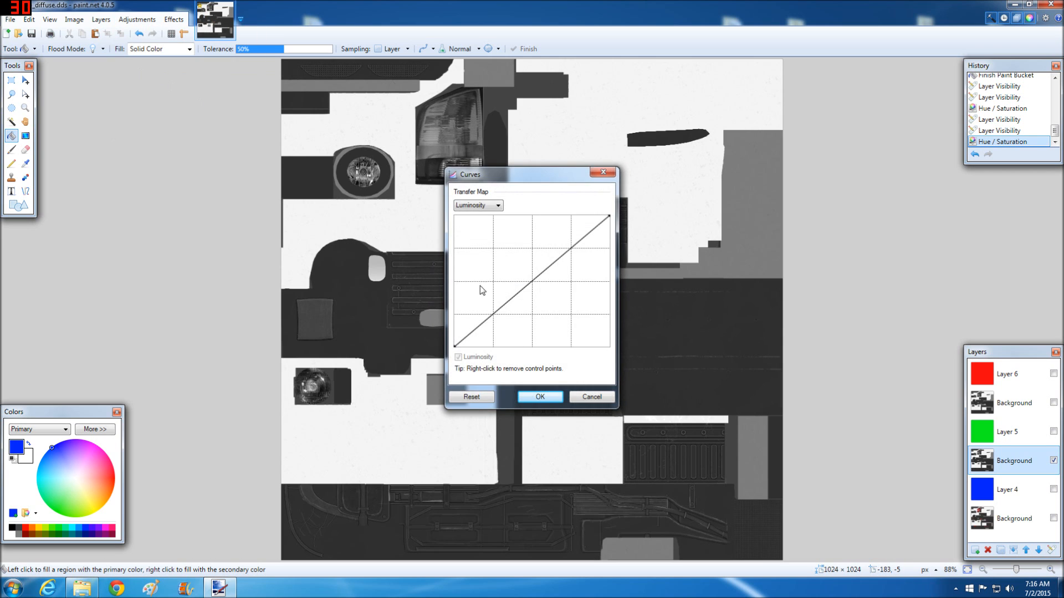
drag(609, 215, 496, 217)
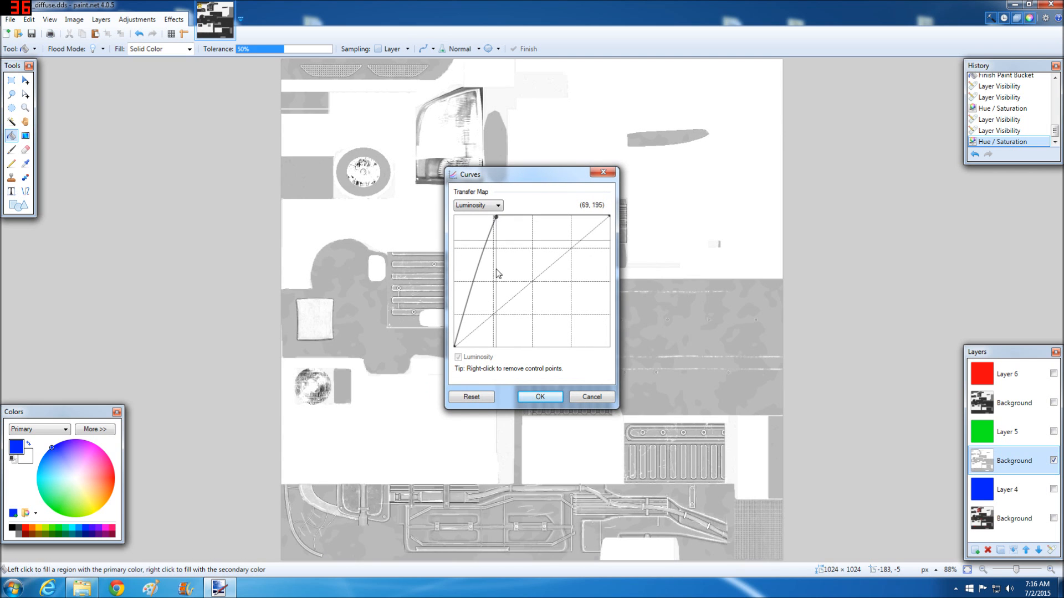
click(540, 398)
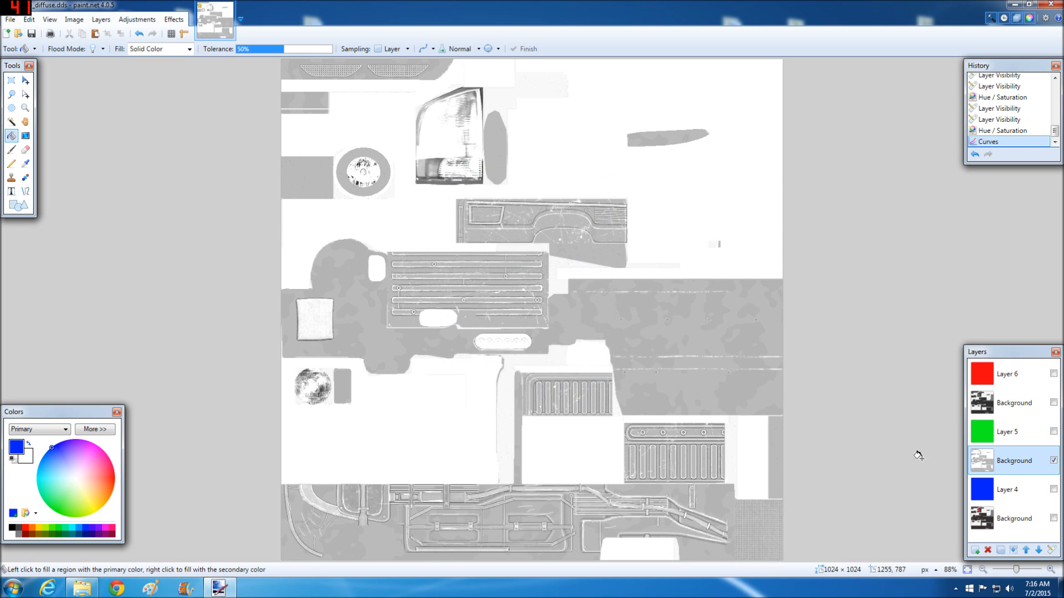
click(1054, 460)
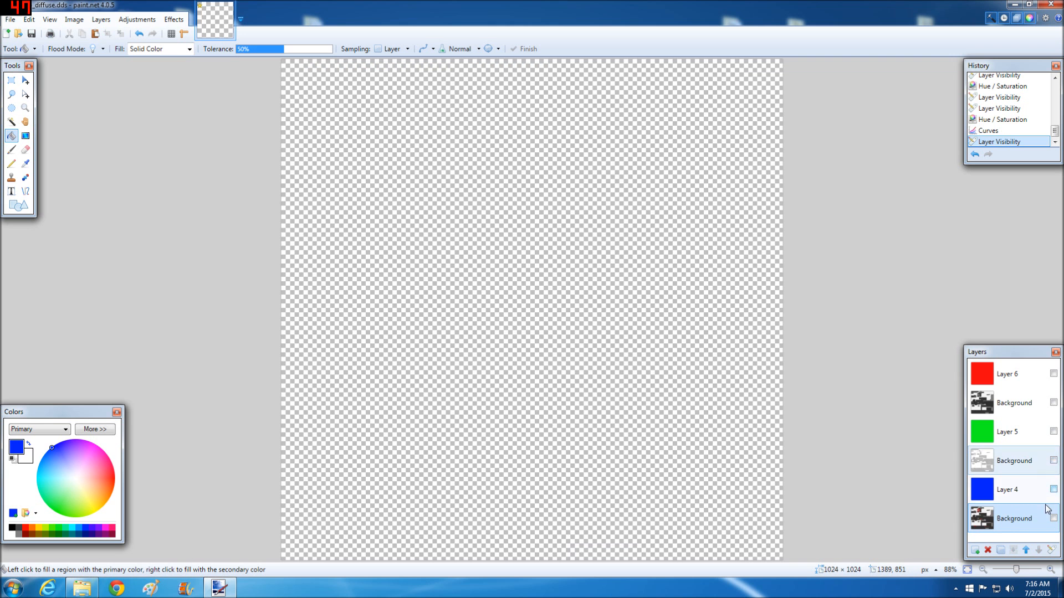
Show the bottommost Background layer and dab four soft white spots on its dark middle areas using a Paintbrush of width 100
click(1053, 518)
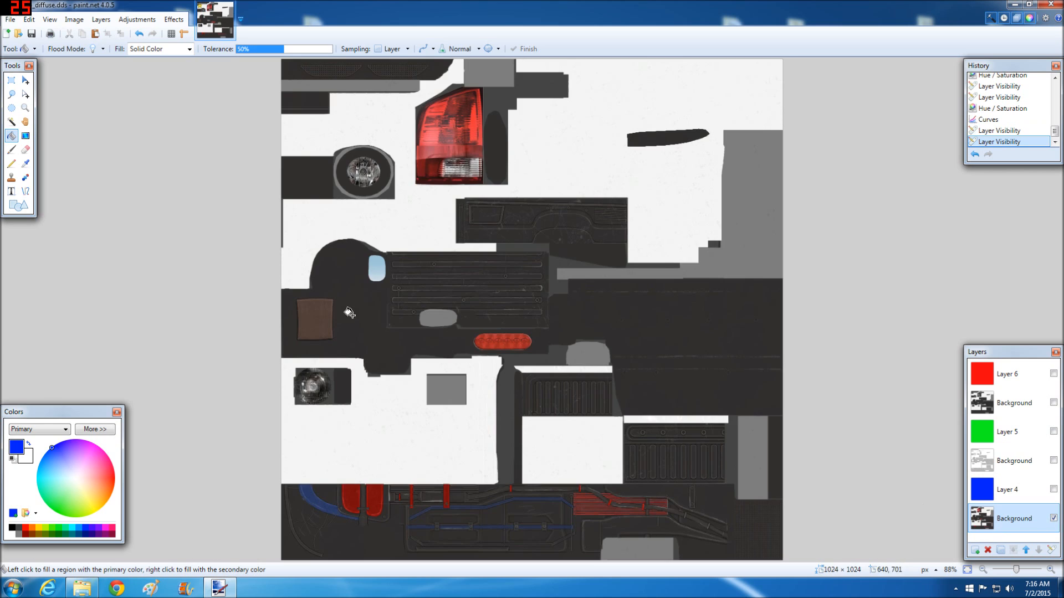
click(11, 151)
click(11, 533)
click(119, 49)
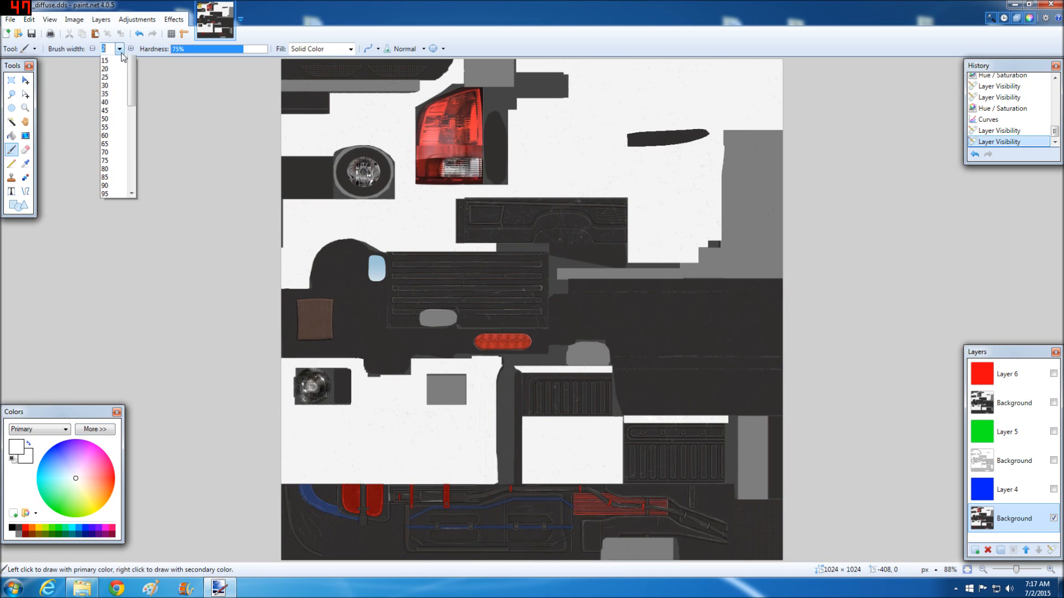
scroll(119, 233, down, 5)
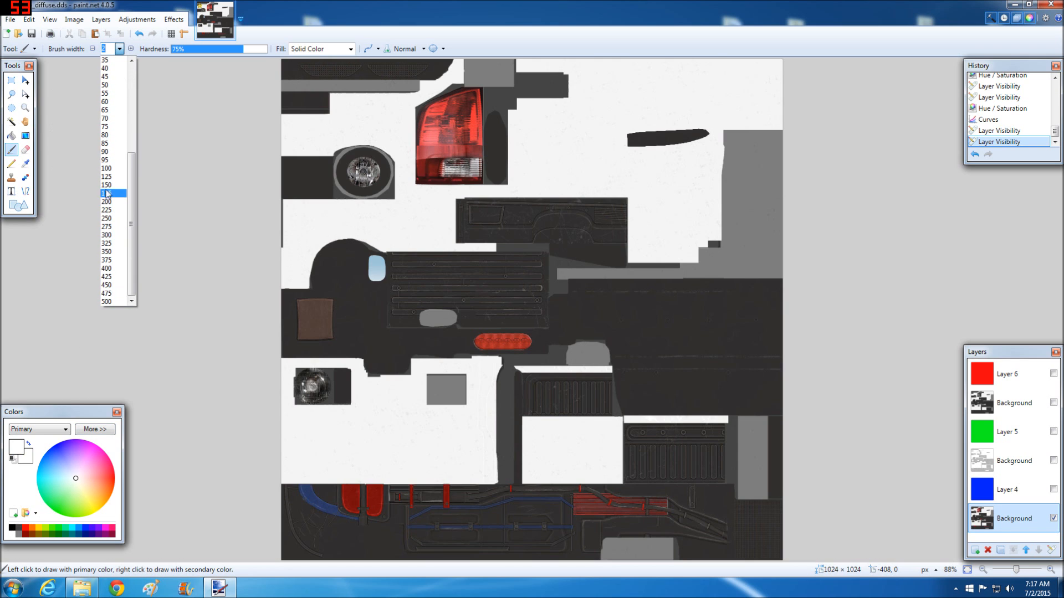
click(112, 169)
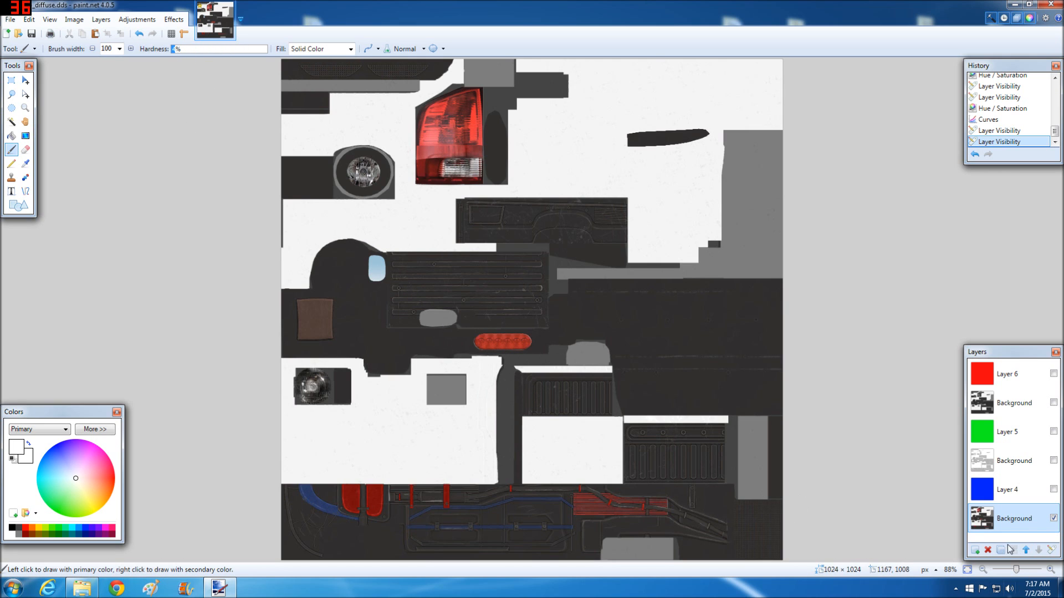
click(446, 347)
click(421, 301)
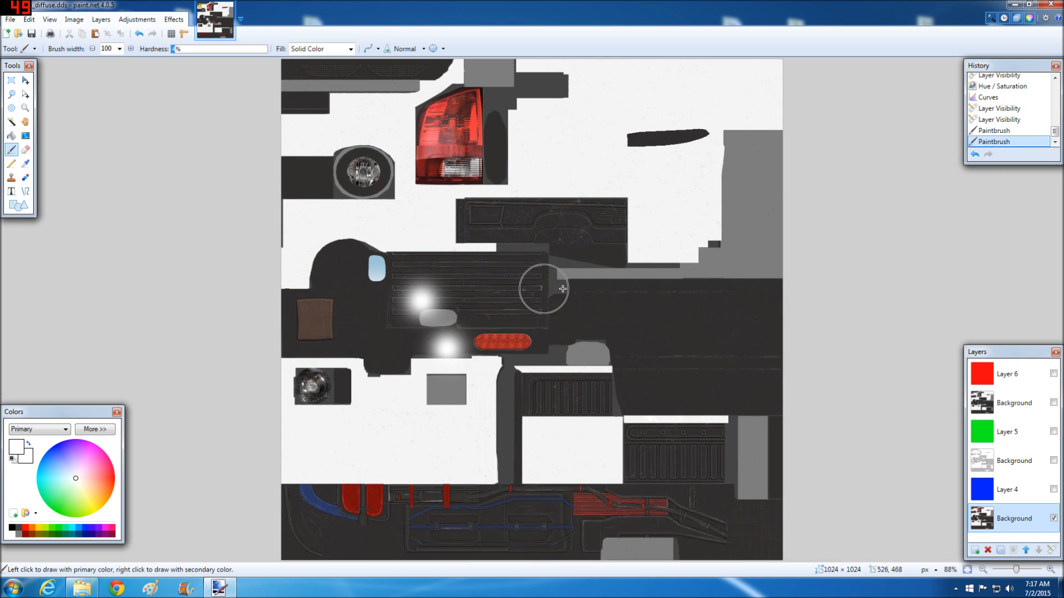
click(596, 300)
click(668, 341)
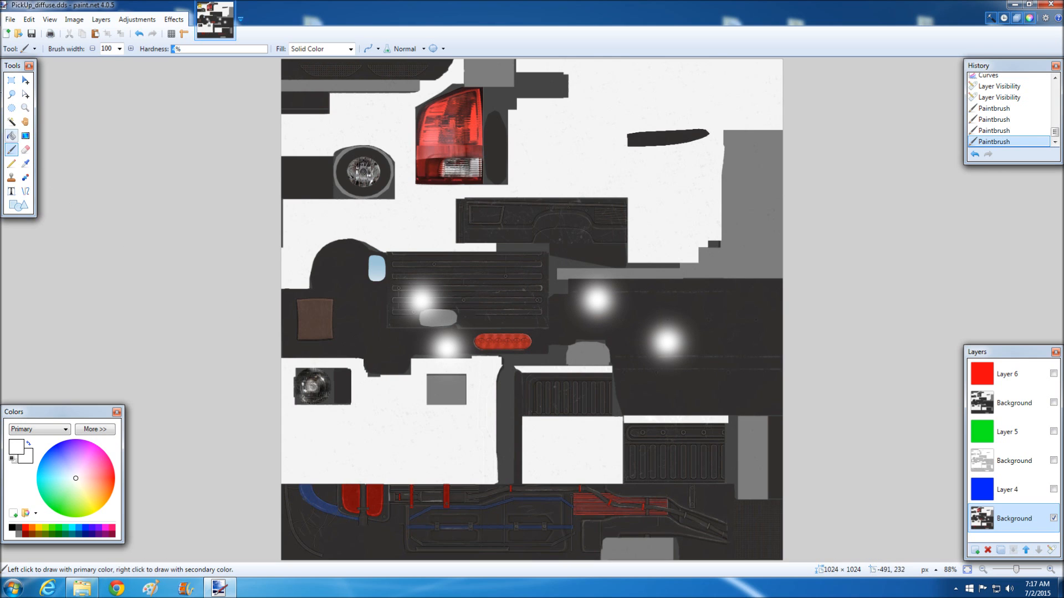
Dab large soft white spots across the whole bottommost Background layer with a Paintbrush of width 325, dismissing the McAfee update pop-up
click(118, 49)
click(113, 238)
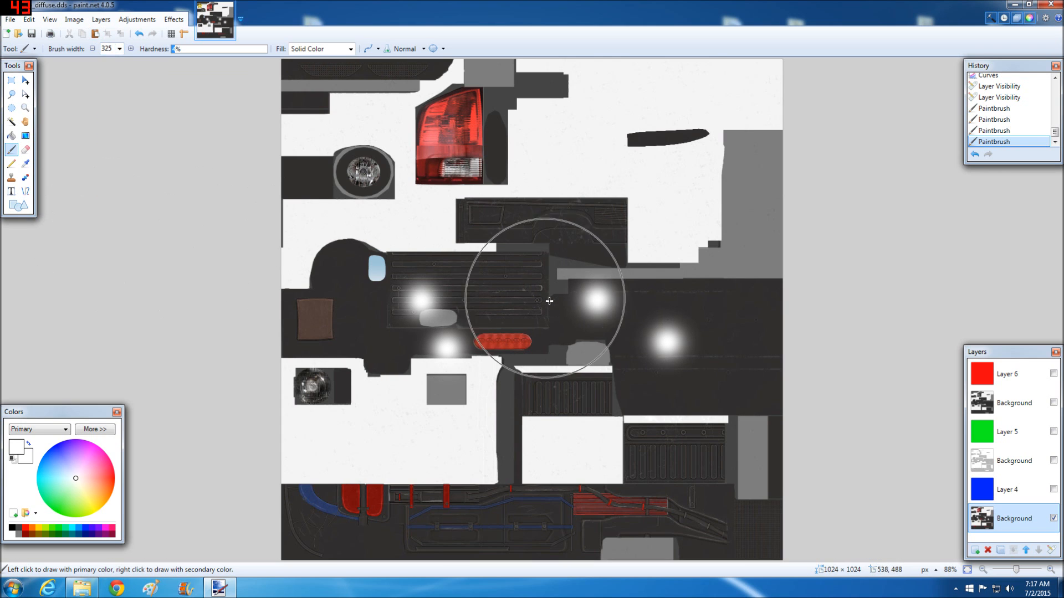
click(554, 225)
click(431, 145)
click(319, 83)
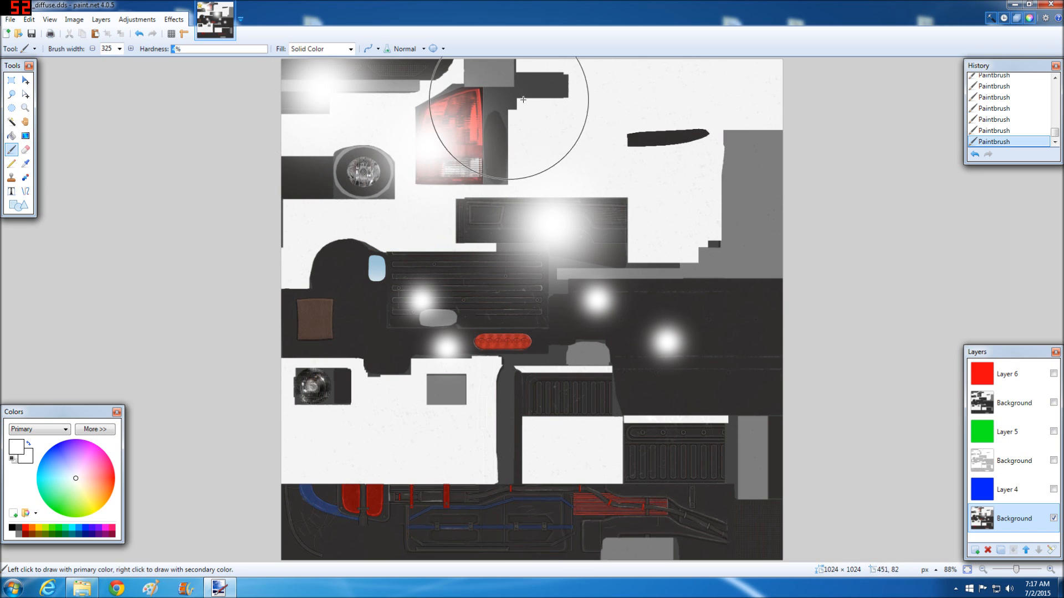
click(512, 85)
click(540, 390)
click(680, 456)
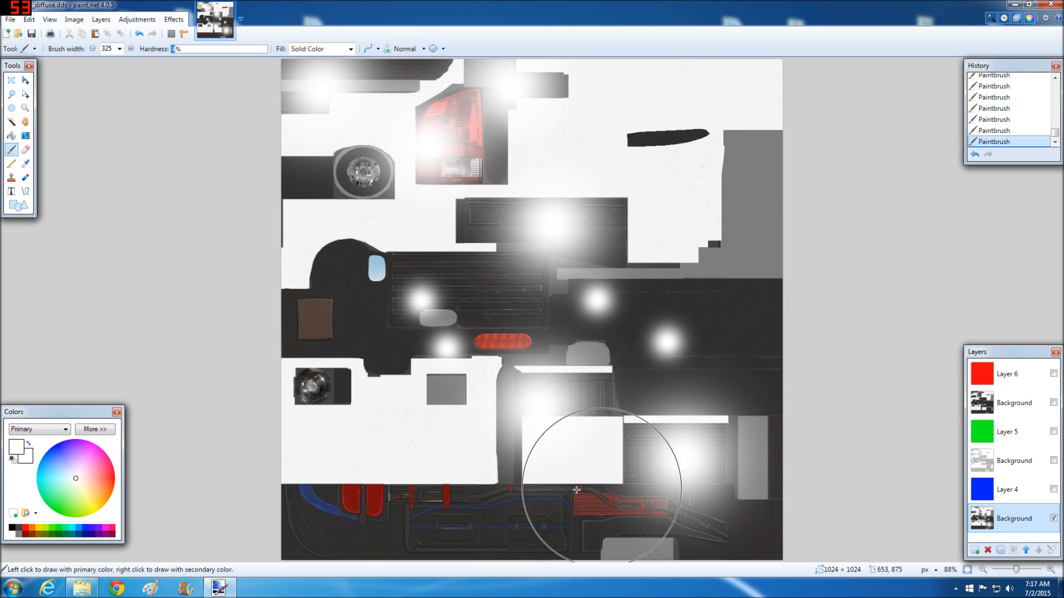
click(465, 510)
click(303, 513)
click(322, 388)
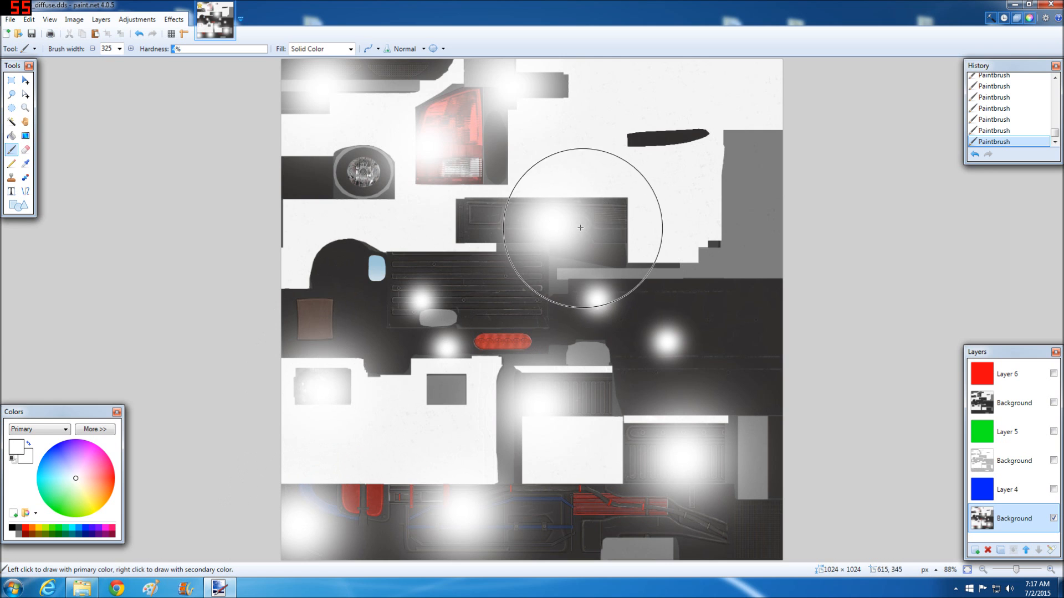
click(687, 143)
click(737, 213)
click(731, 344)
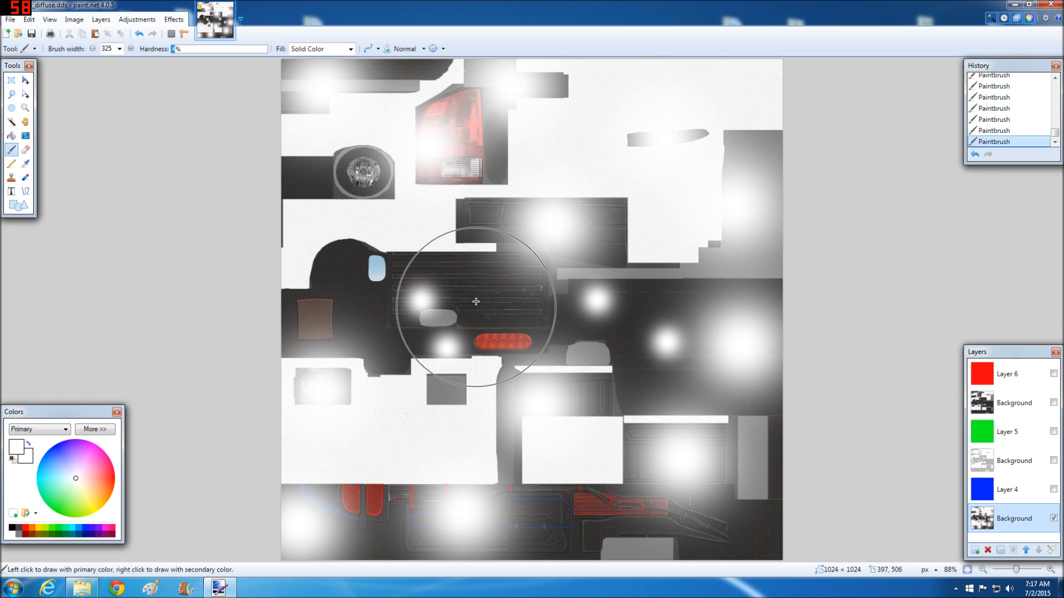
click(477, 287)
click(358, 281)
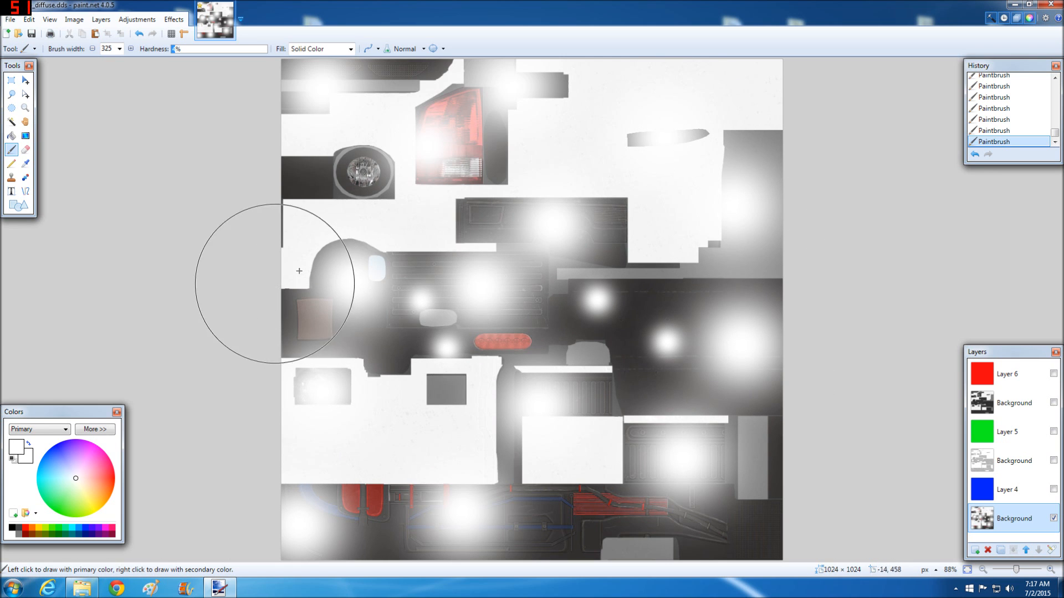
click(337, 178)
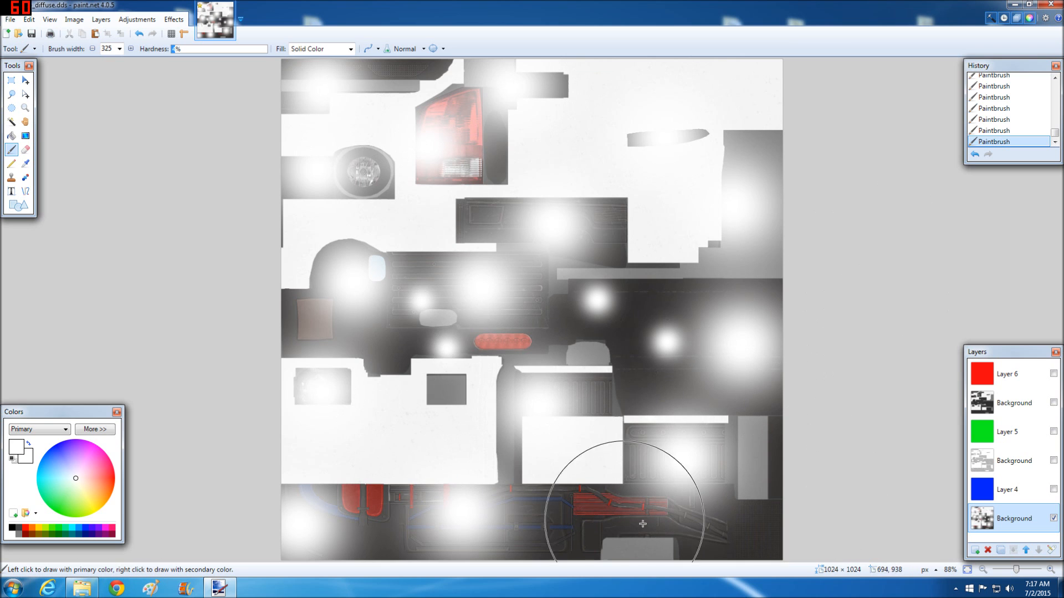
click(737, 517)
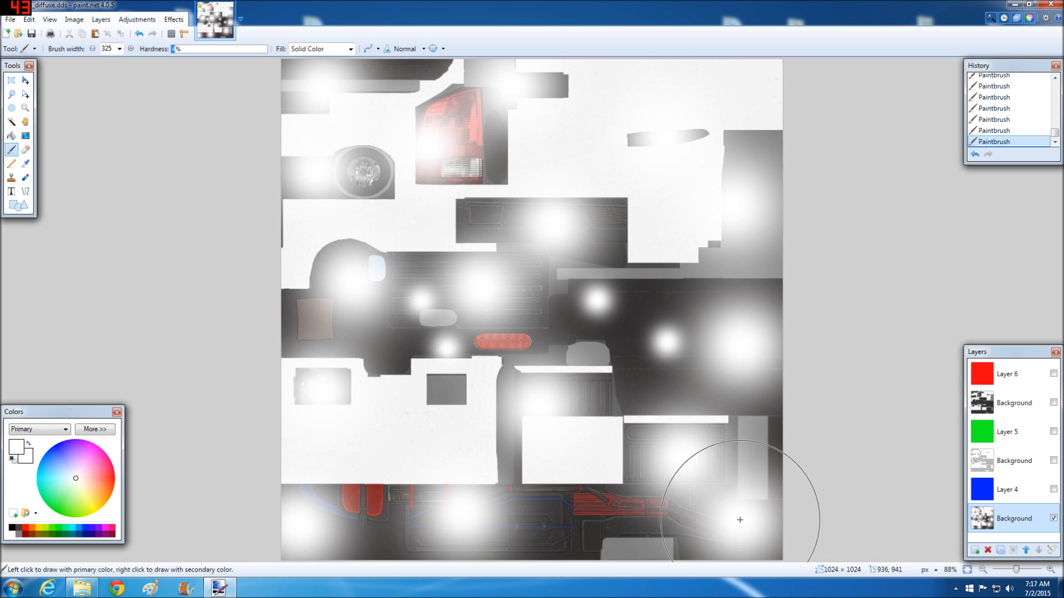
click(491, 419)
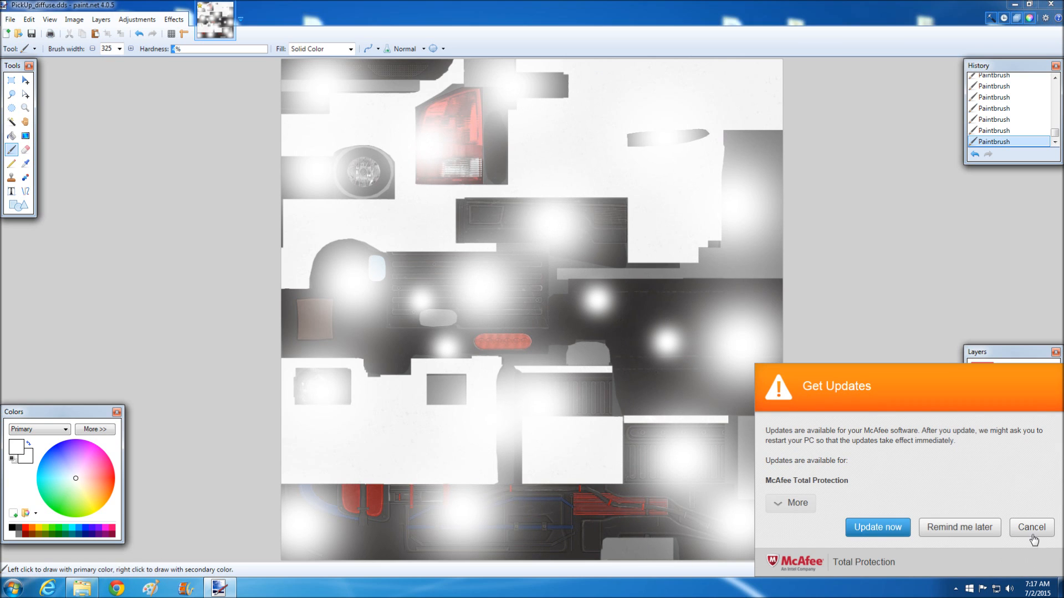
click(928, 527)
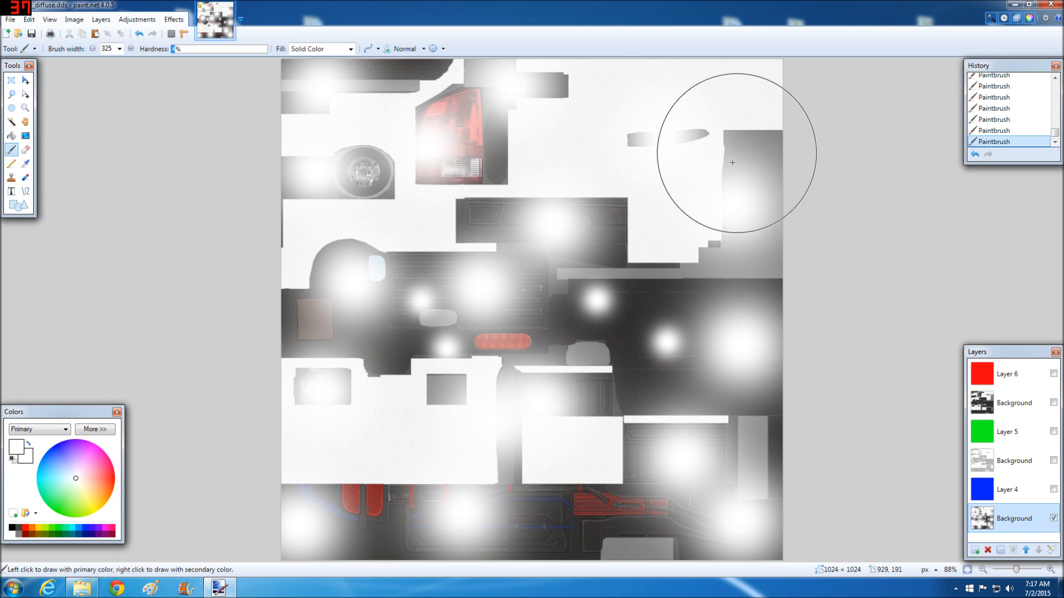
click(689, 298)
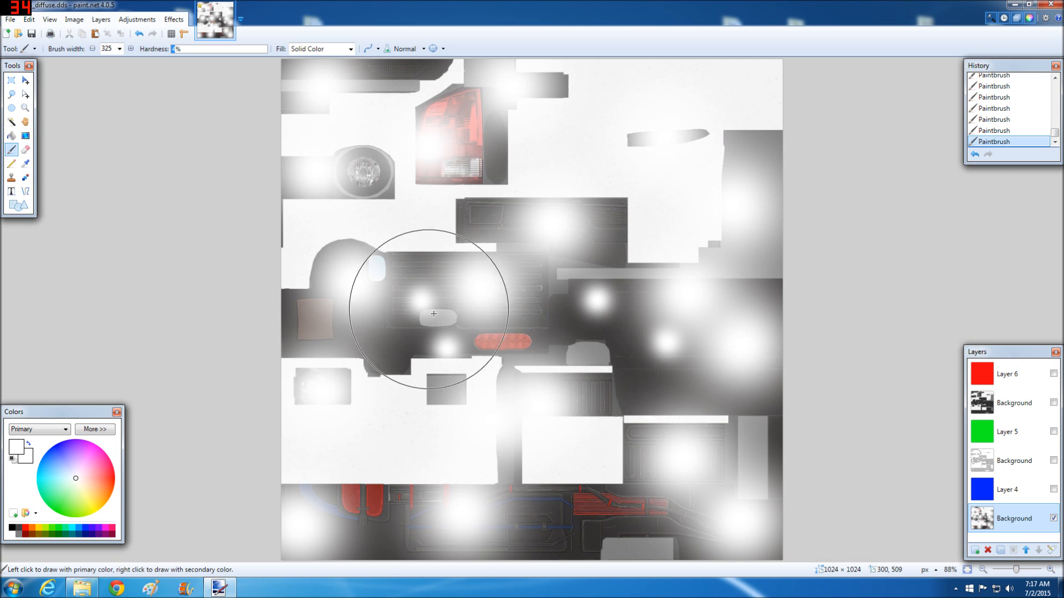
click(596, 399)
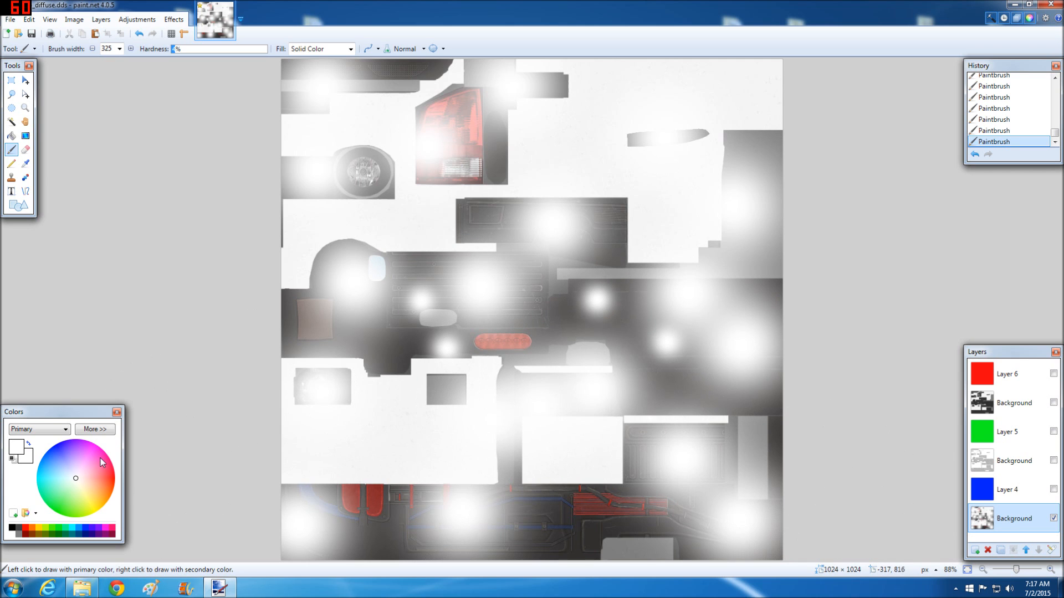
Switch to the Rectangle Select tool and turn the bottommost Background layer's visibility off and on again
click(12, 80)
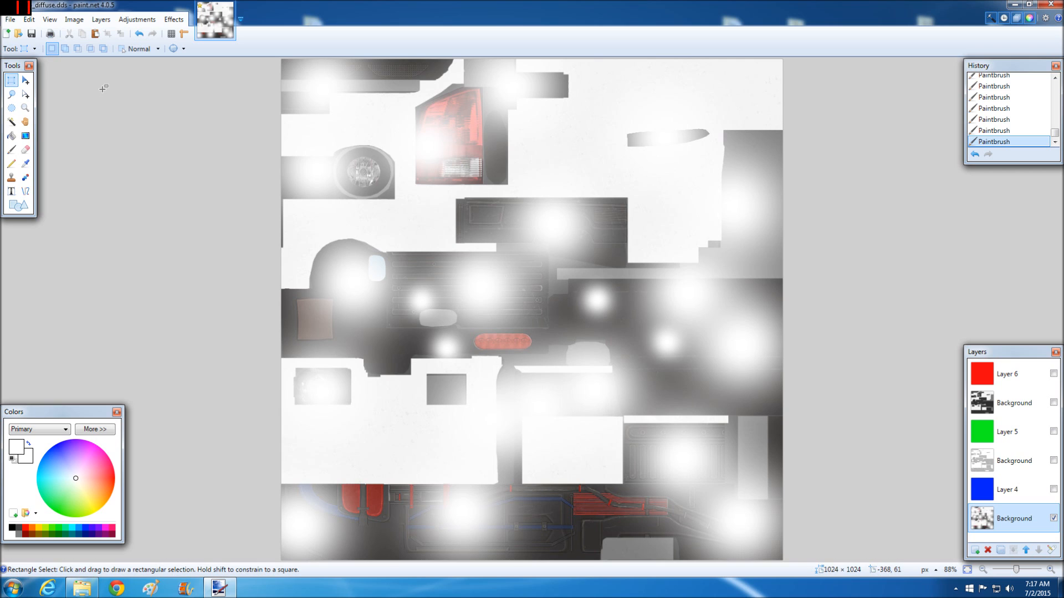
click(1054, 517)
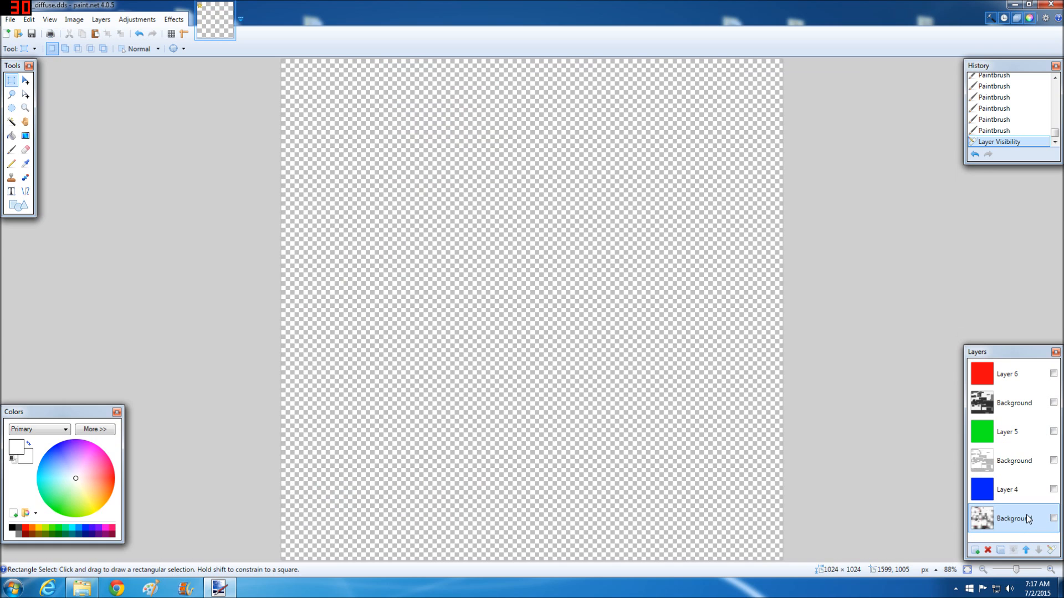
click(1053, 518)
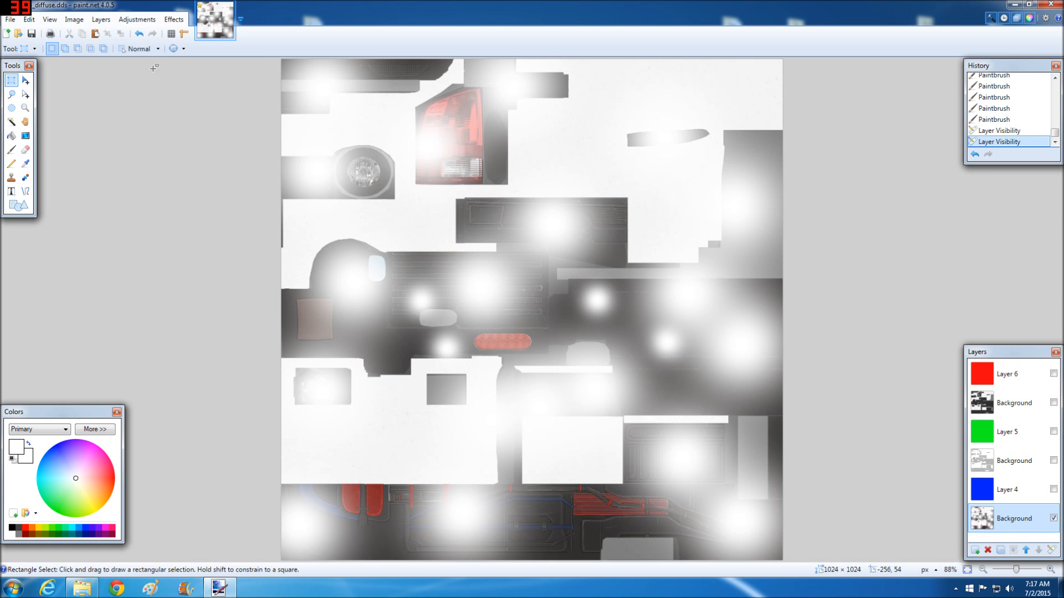
Reduce the bottommost Background layer's saturation to 38 and toggle its visibility off and on
click(135, 21)
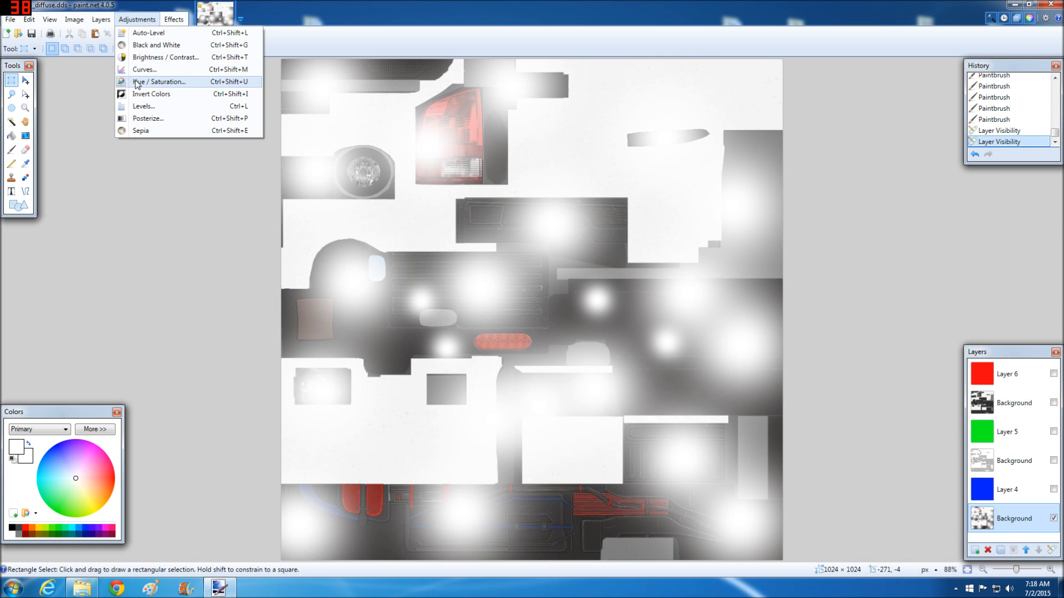
click(136, 82)
drag(448, 287, 471, 292)
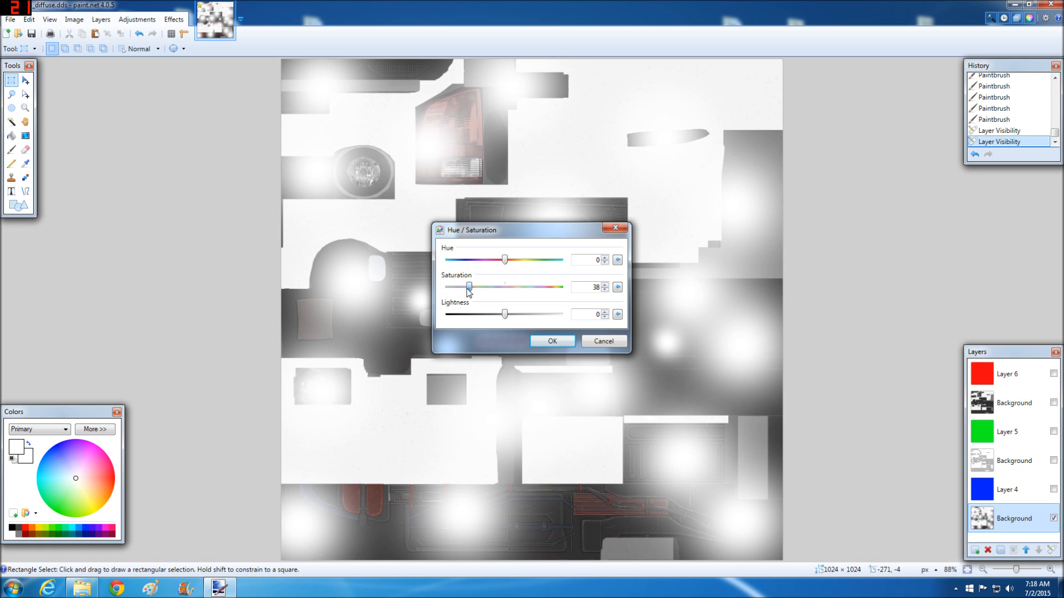
click(550, 342)
click(1053, 518)
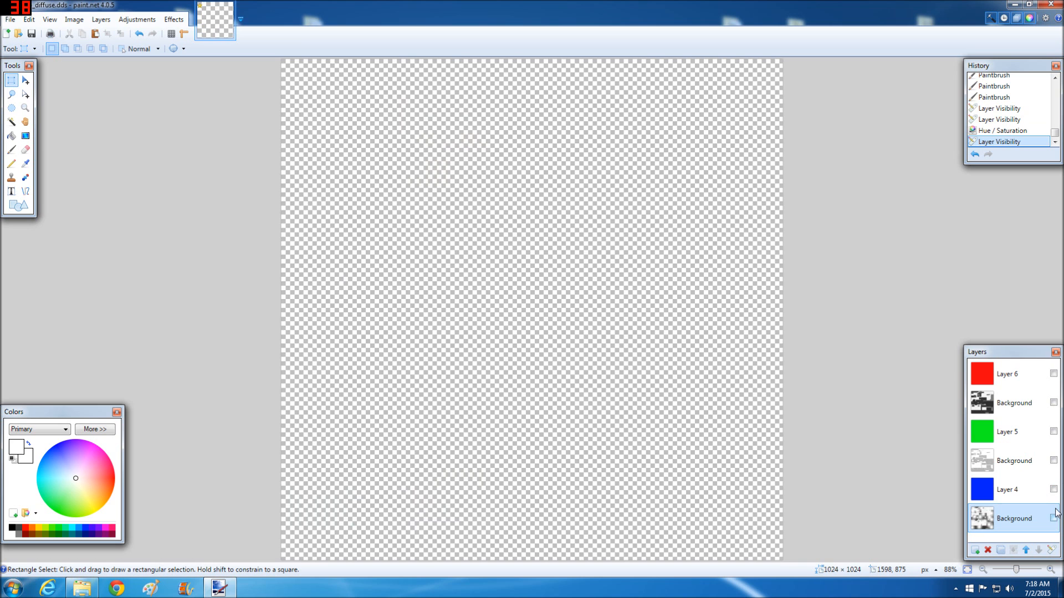
click(1053, 517)
Show Layer 4, set its blend mode to Multiply, and hide it together with the Background layer beneath
click(1053, 489)
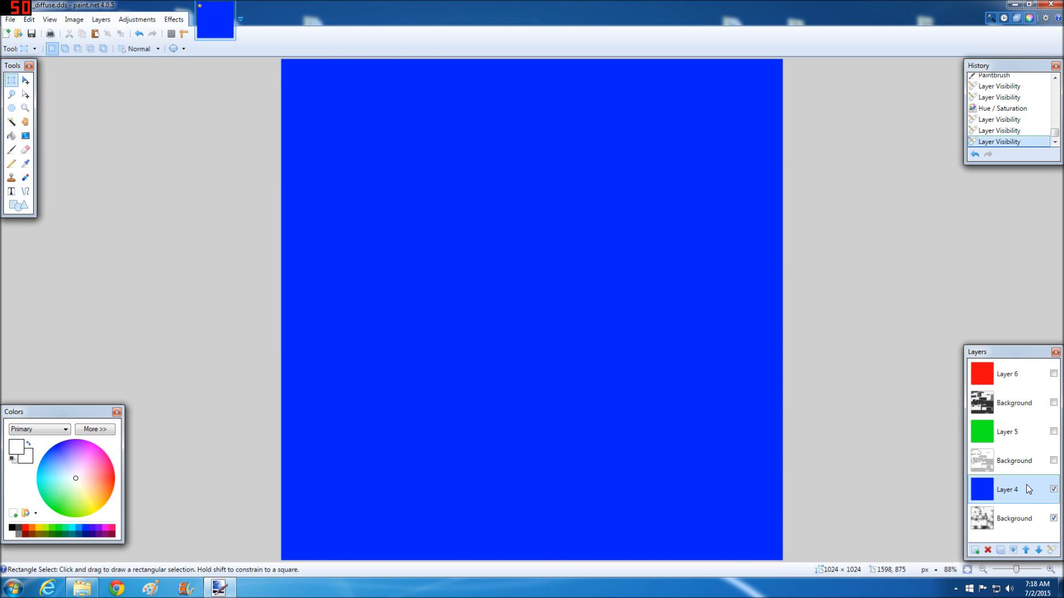
double_click(1028, 489)
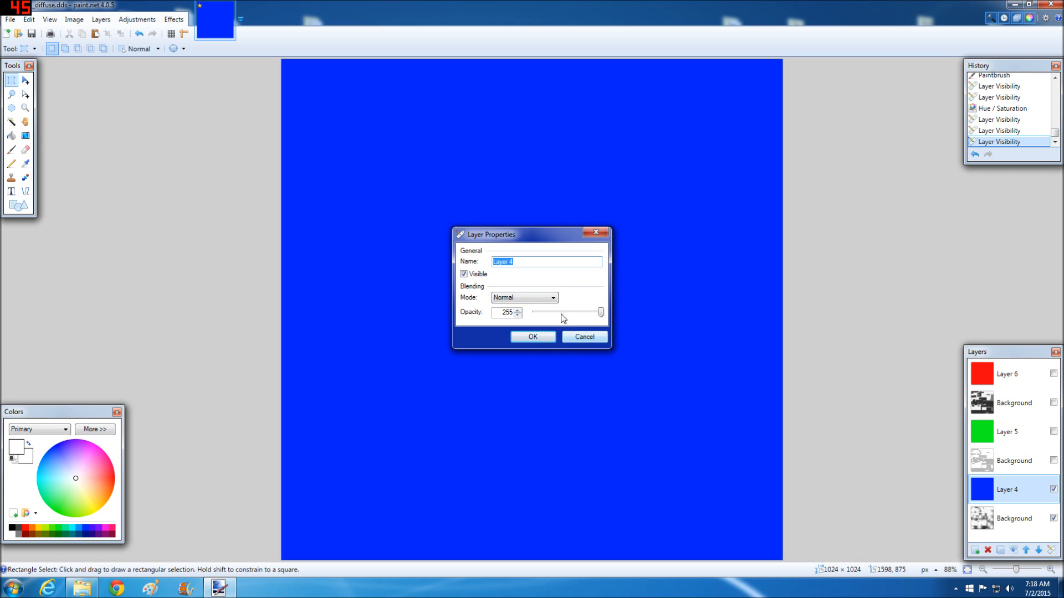
click(553, 300)
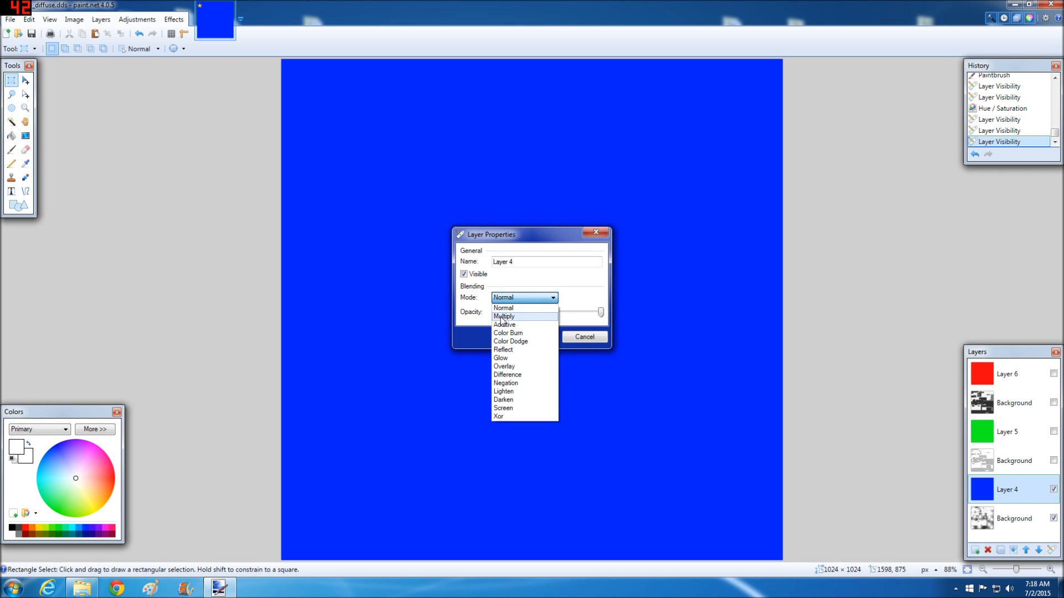
click(505, 316)
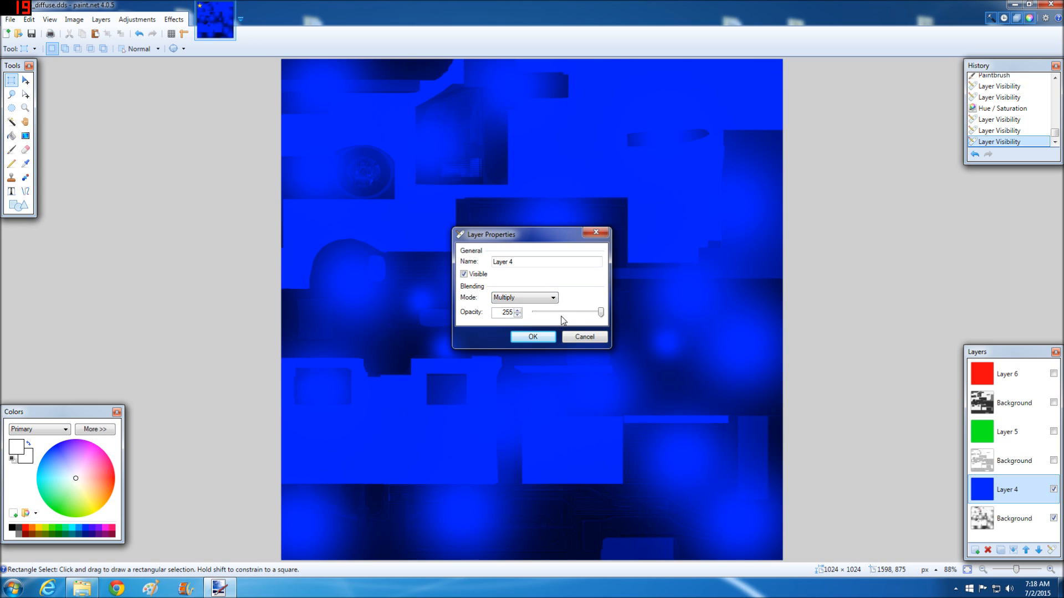
click(520, 336)
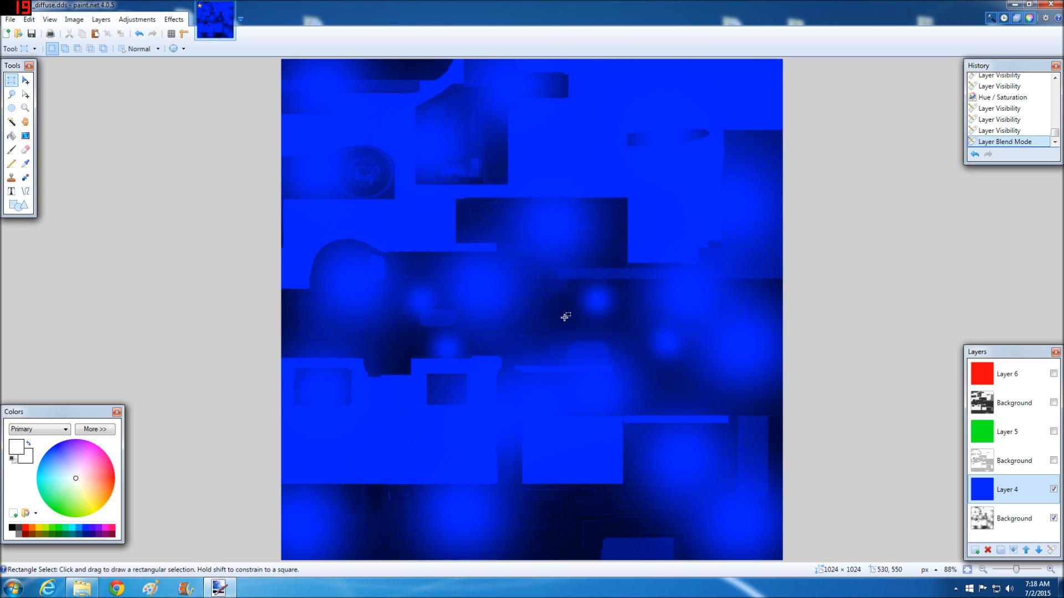
click(1053, 490)
click(1053, 518)
Show Layer 5 and the Background beneath it, set Layer 5's blend mode to Multiply, and hide both
click(1054, 460)
click(1053, 432)
double_click(1014, 433)
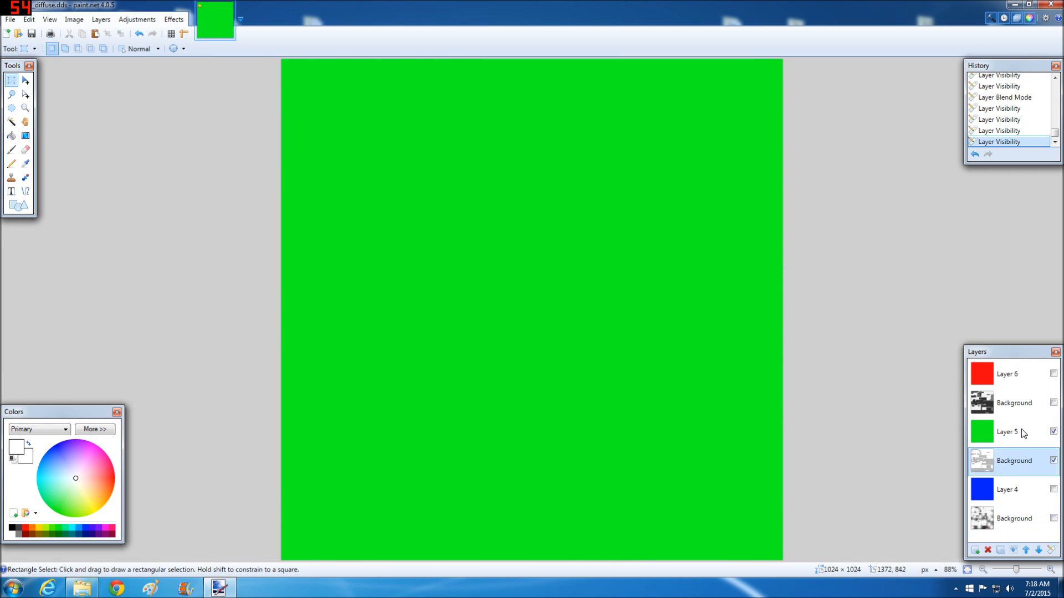
click(542, 300)
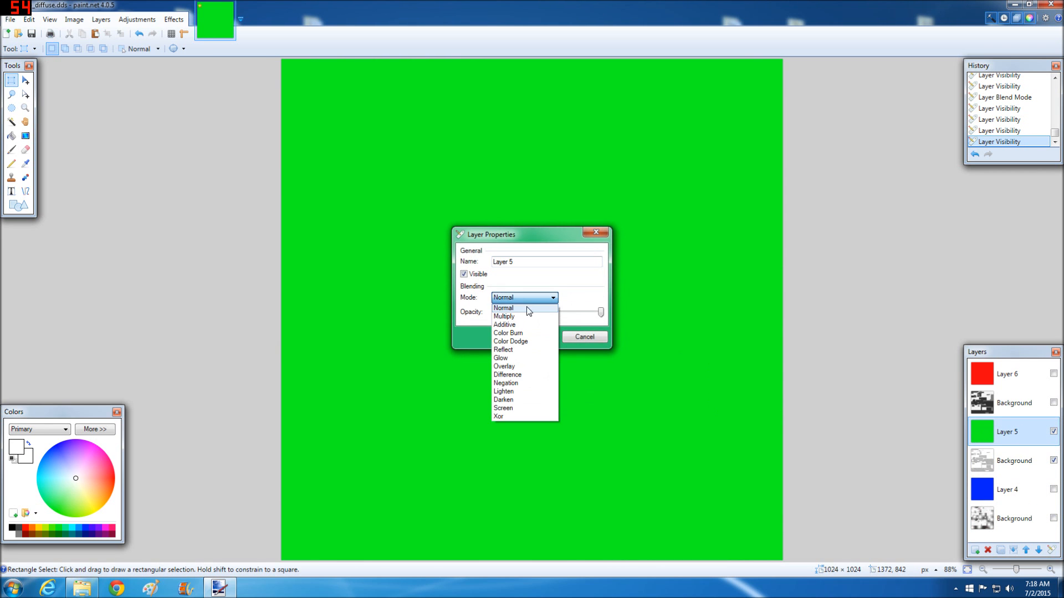
click(511, 311)
click(533, 336)
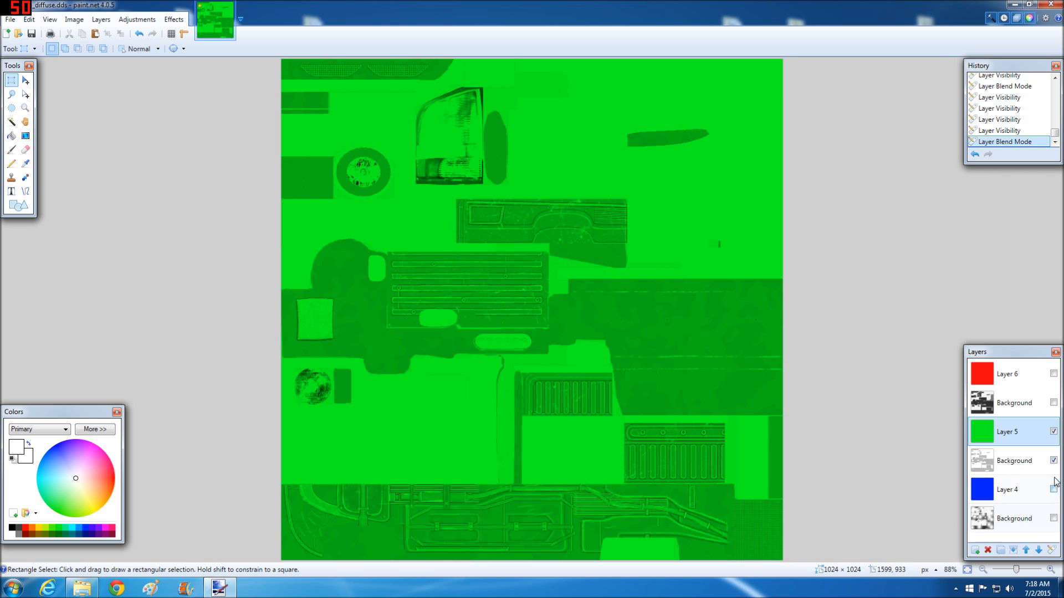
click(1054, 461)
click(1053, 431)
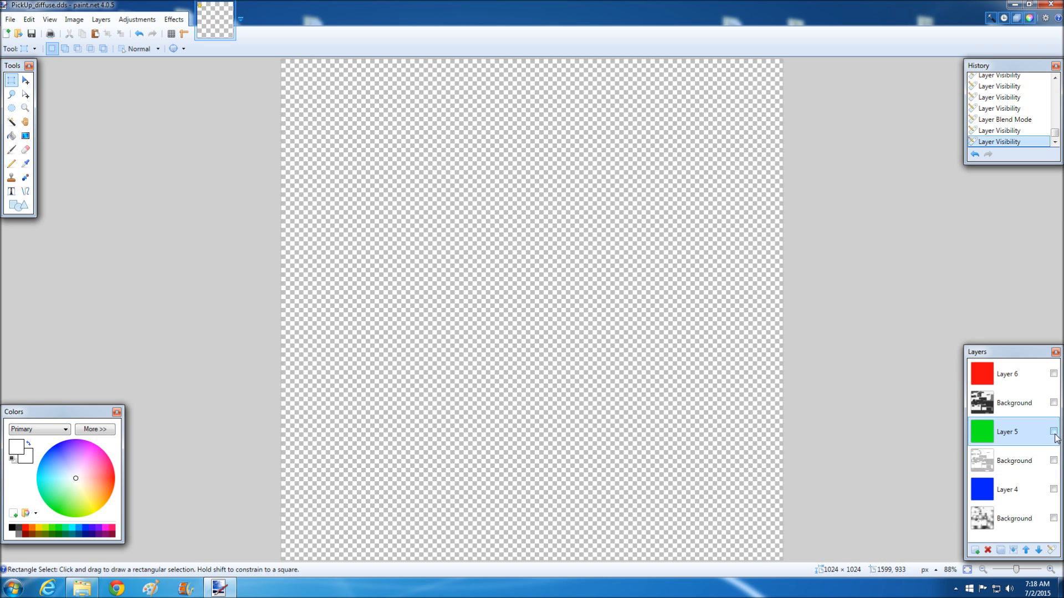
Show Layer 6 and the Background beneath it, and set Layer 6's blend mode to Multiply
click(1053, 403)
click(1053, 373)
double_click(1019, 374)
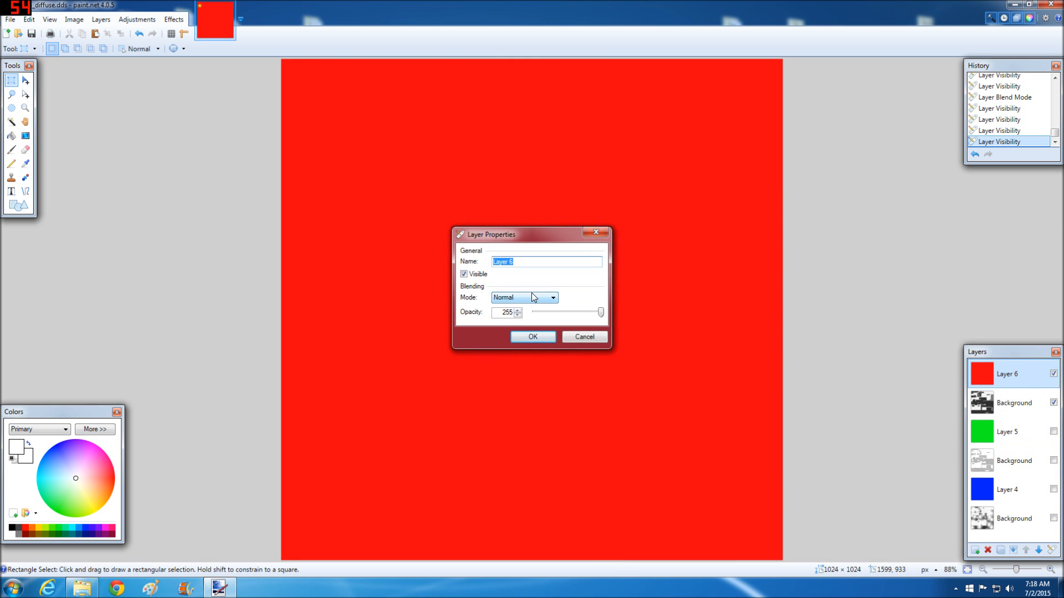
click(534, 301)
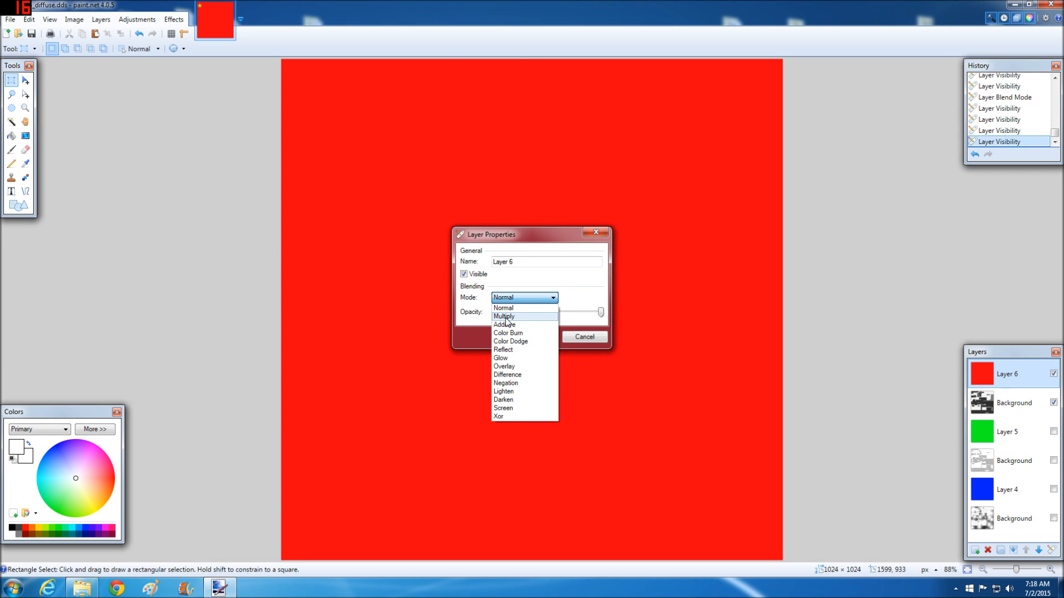
click(505, 317)
click(538, 337)
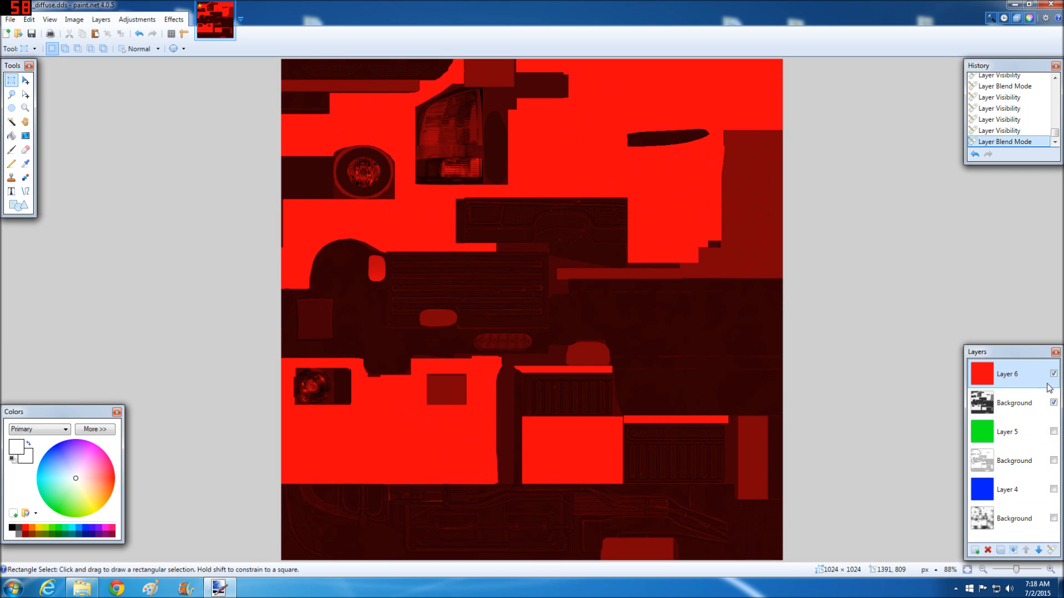
Merge Layer 6 and Layer 5 each down into the Background layer directly beneath, hiding both merged layers
click(1013, 550)
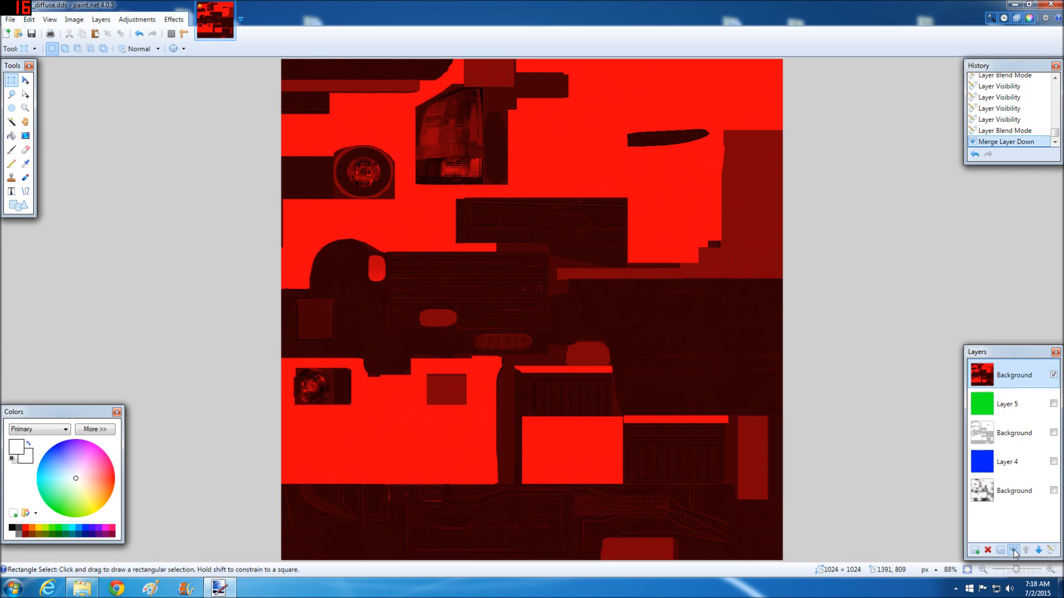
click(1053, 374)
click(1054, 402)
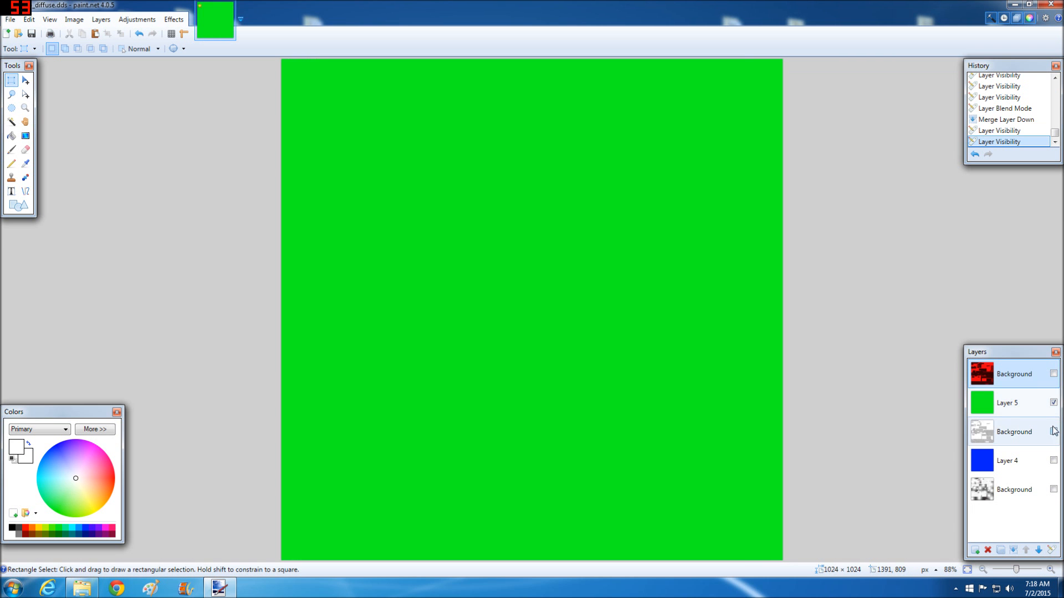
click(1054, 432)
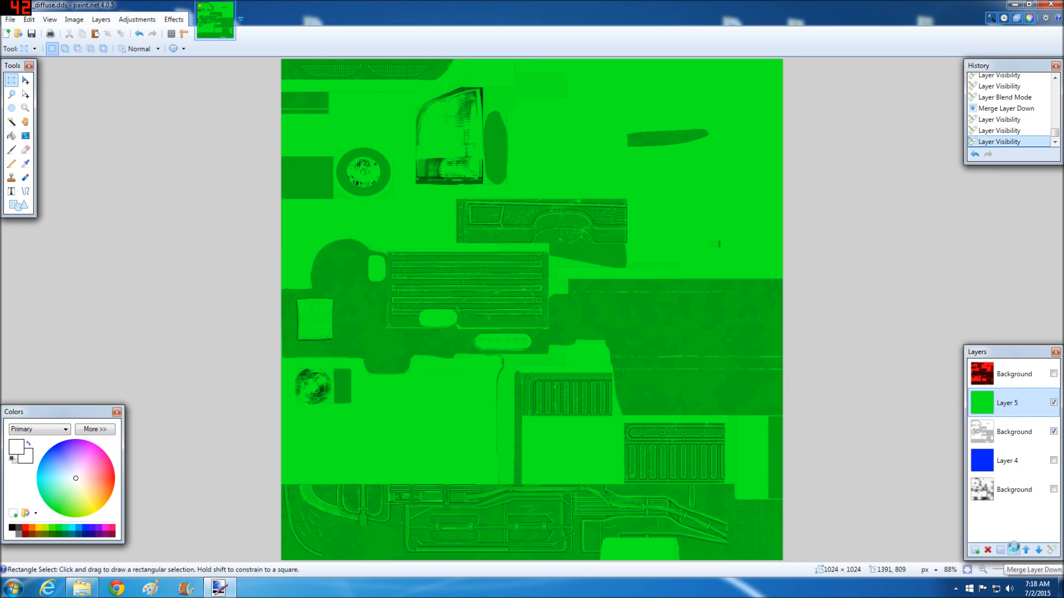
click(1014, 548)
click(1054, 404)
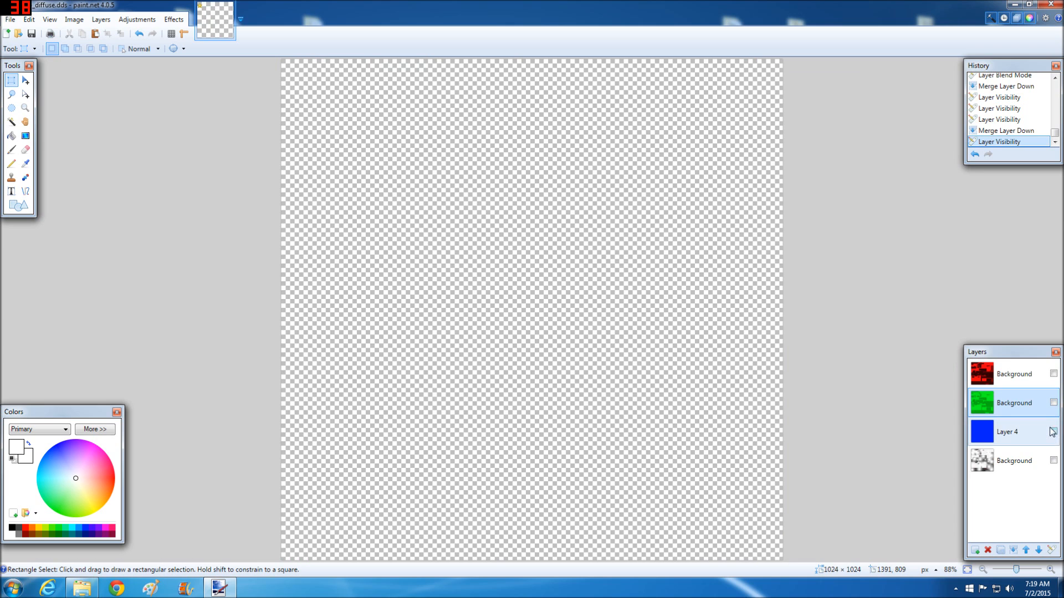
Merge Layer 4 down into the bottommost Background layer and make the merged red, green and blue layers all visible
click(1054, 432)
click(1054, 461)
click(1030, 435)
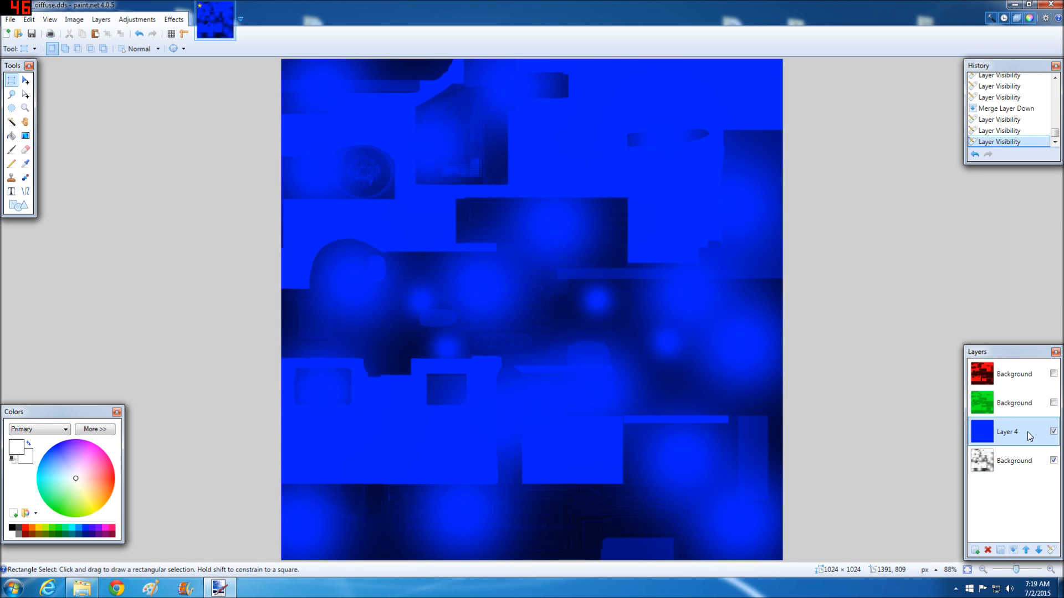
click(1015, 550)
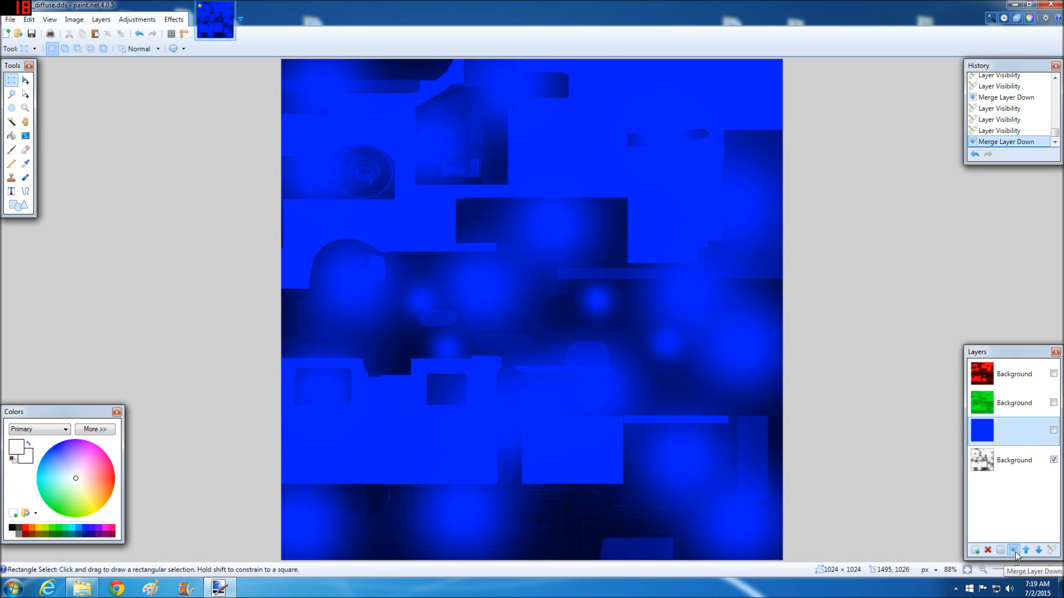
click(1054, 403)
click(1054, 374)
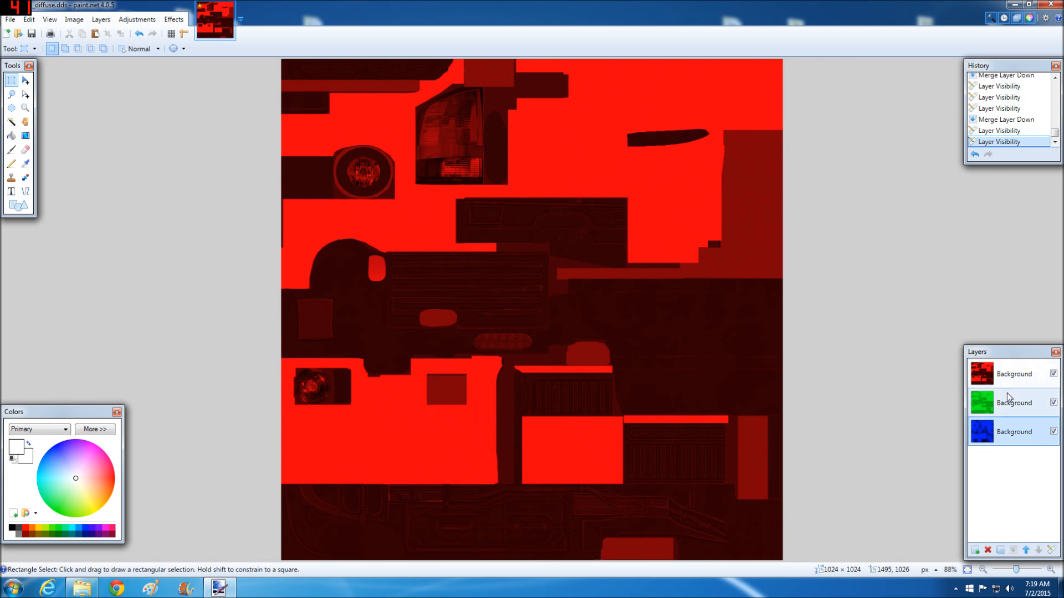
View the merged red, green and blue layers one at a time, restoring the visibility of all three
click(1054, 432)
click(1054, 403)
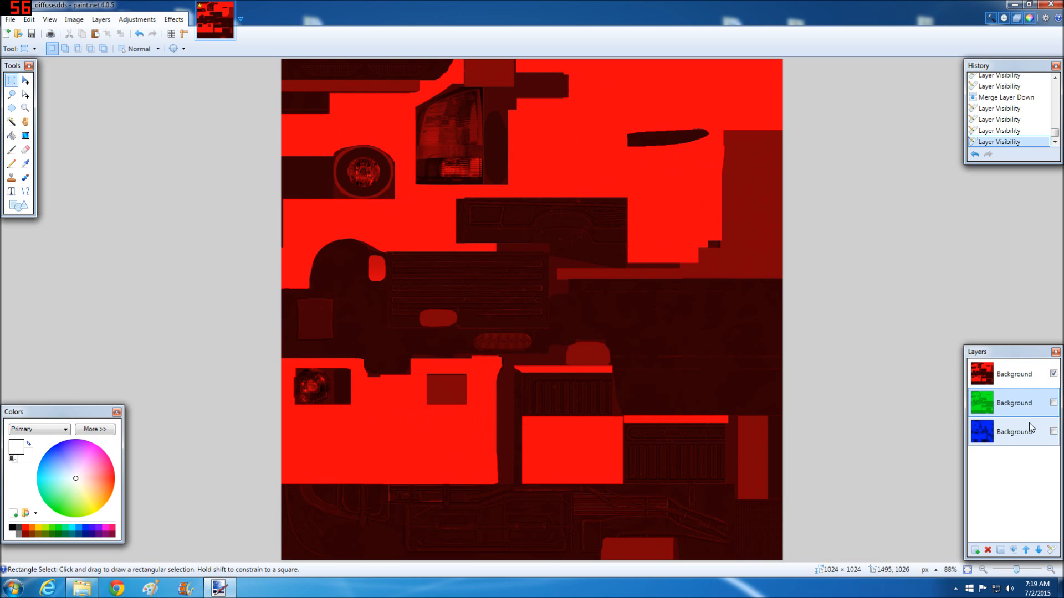
click(1053, 403)
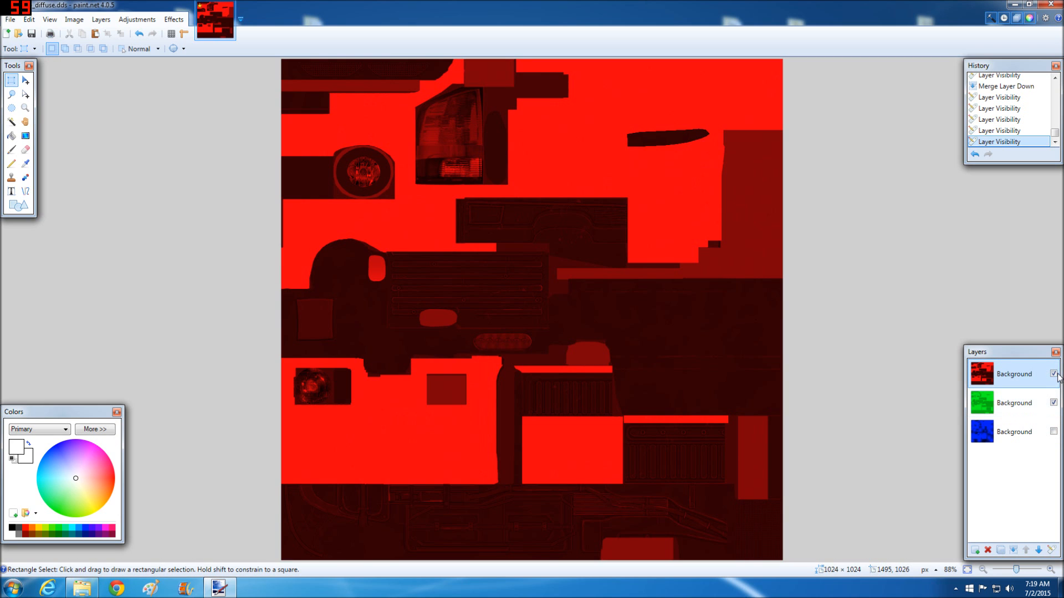
click(1053, 374)
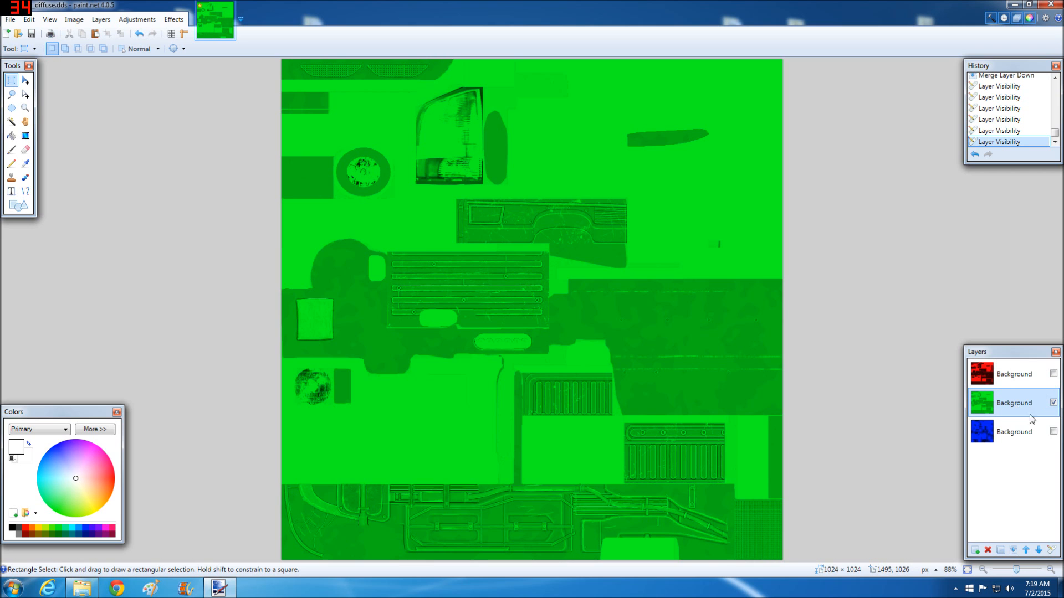
click(1054, 432)
click(1054, 403)
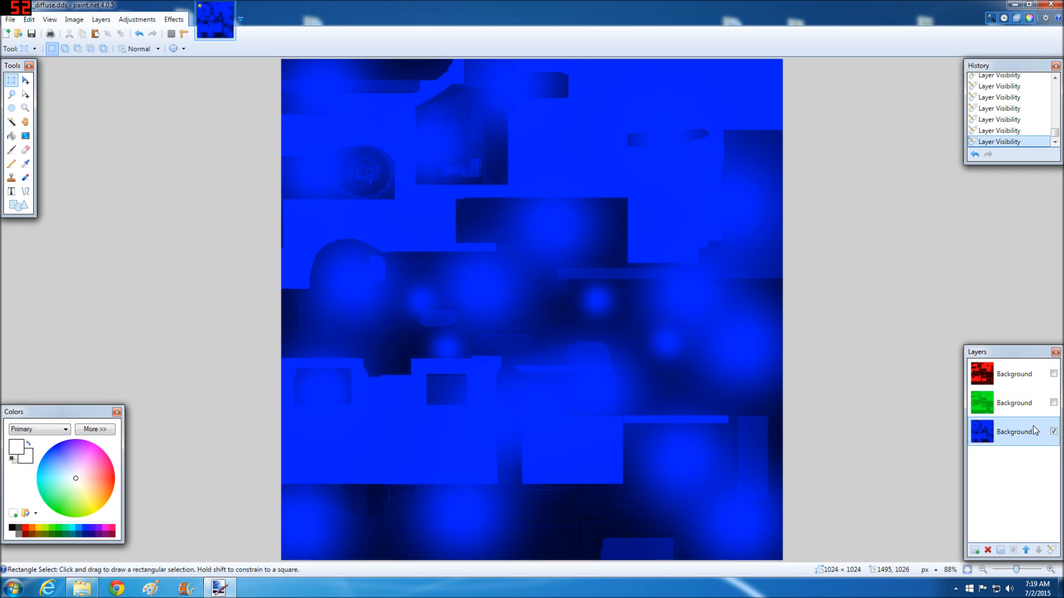
click(1054, 403)
click(1054, 374)
Set the red layer's blend mode to Additive and merge it down into the green layer
click(1007, 377)
double_click(1007, 377)
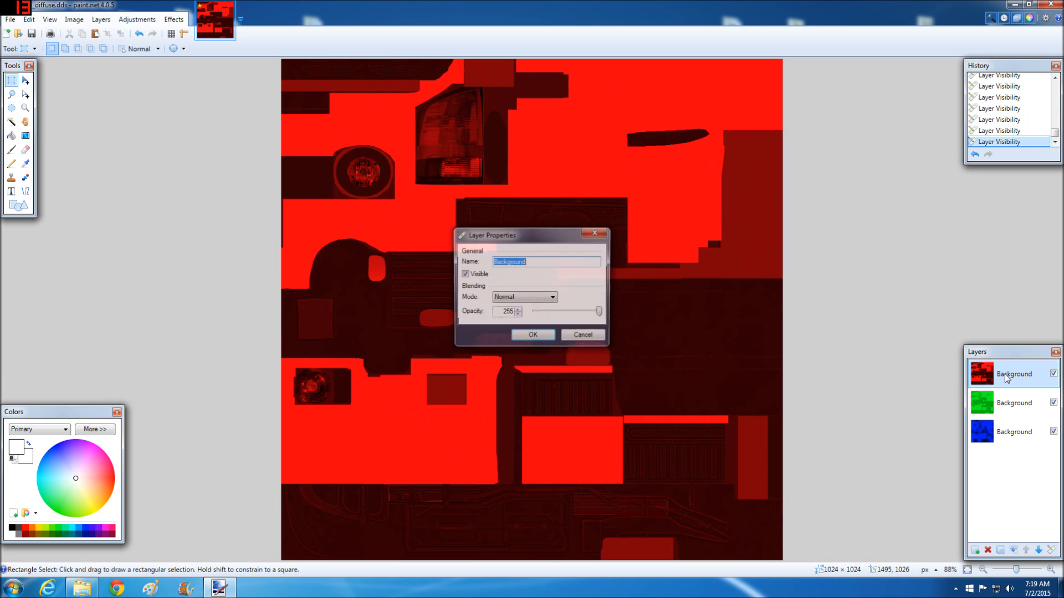
click(537, 299)
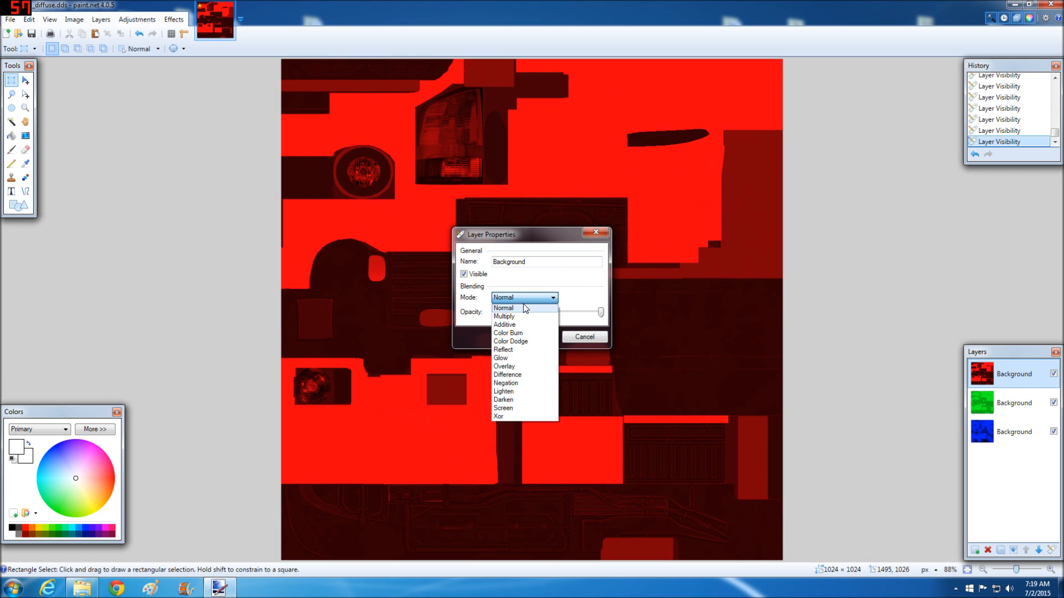
click(515, 325)
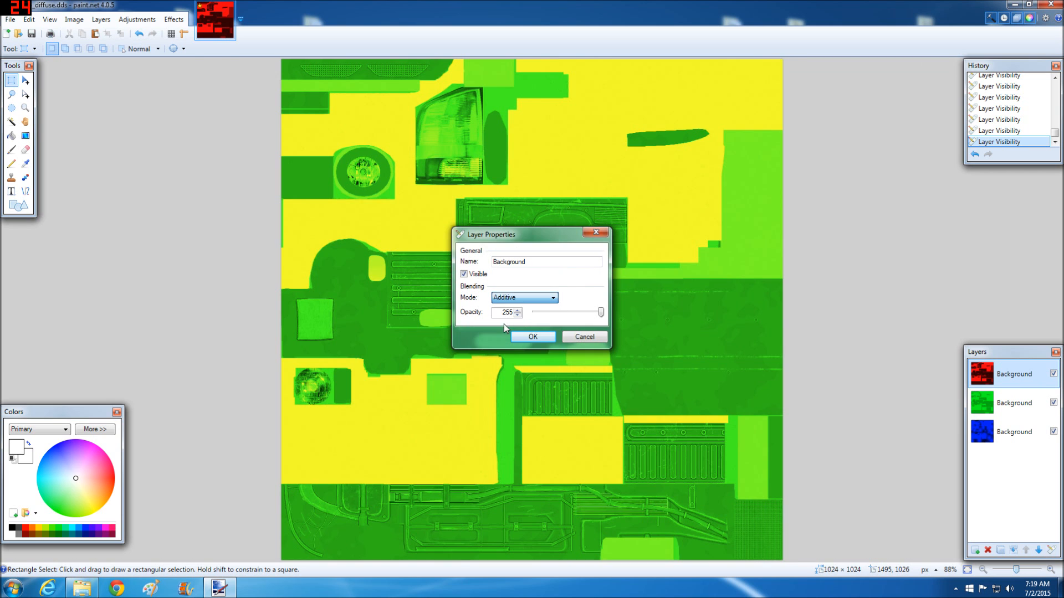
click(530, 336)
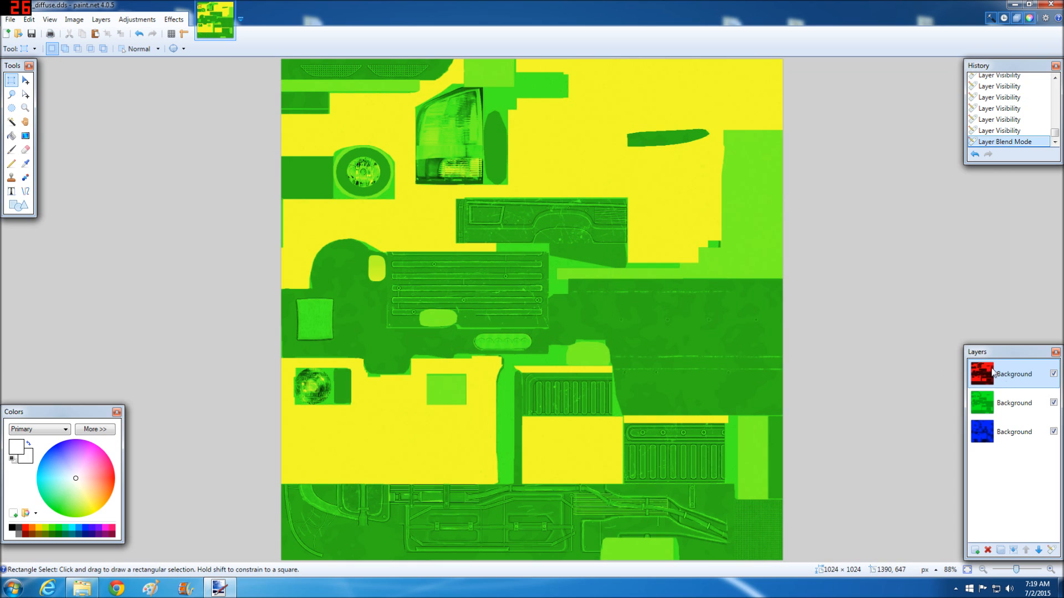
click(1014, 547)
Set the merged red-green layer's blend mode to Additive and merge it down into the blue layer
double_click(1014, 376)
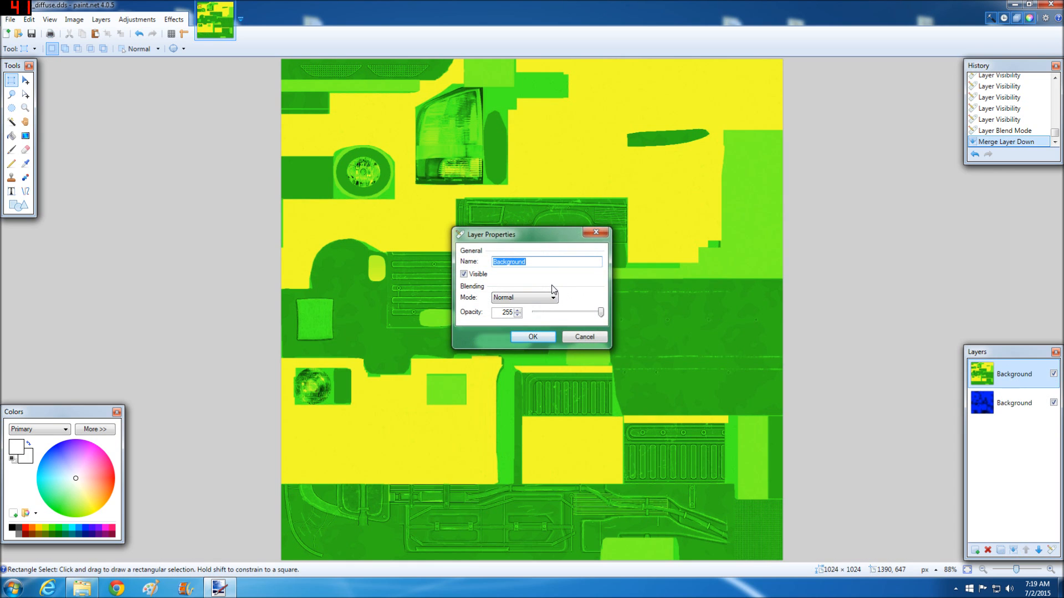
click(527, 299)
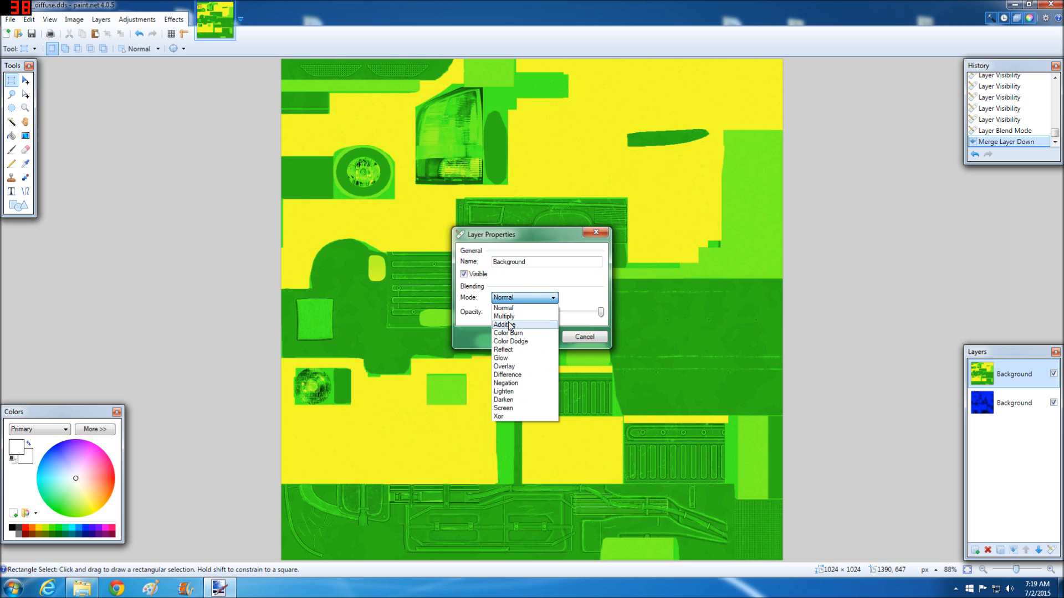
click(511, 324)
click(531, 336)
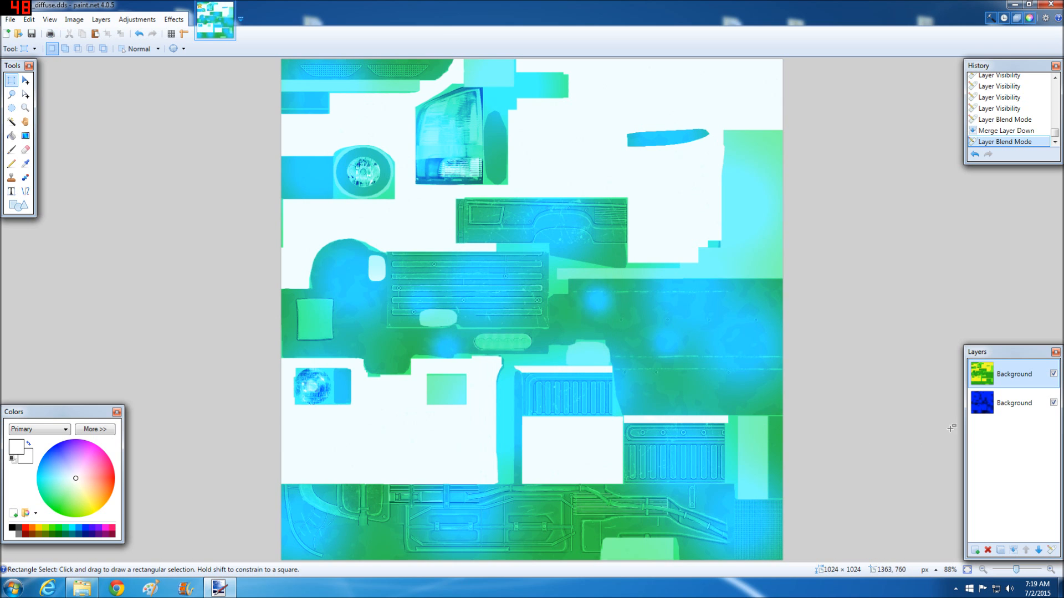
click(1013, 549)
Save the merged image as PickUp_diffuseDirt.dds in the textures folder with DXT1 (Opaque/1-bit Alpha) compression and generated mip maps
click(8, 22)
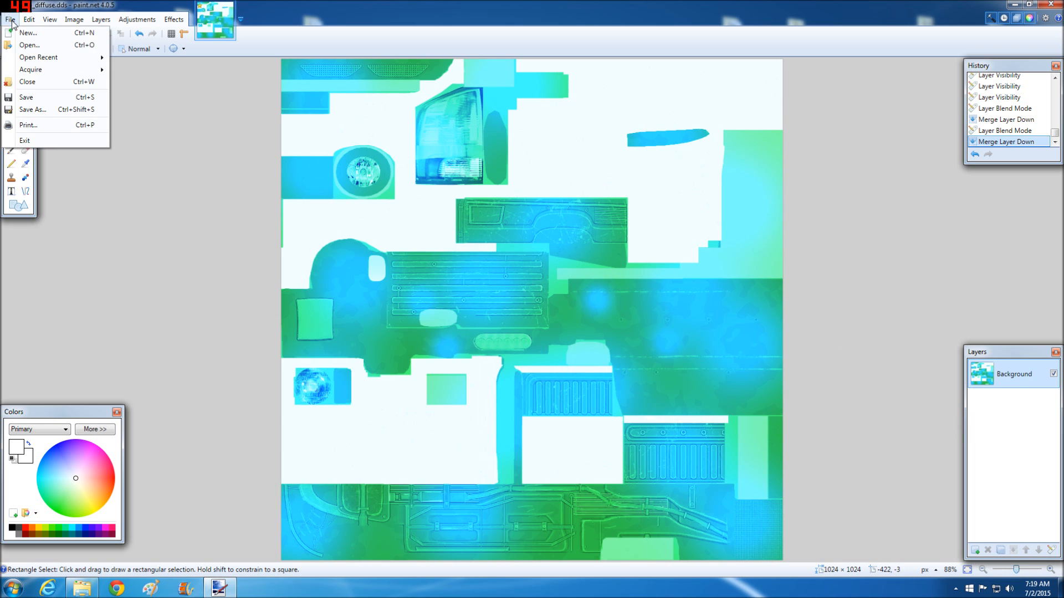
click(33, 111)
click(211, 303)
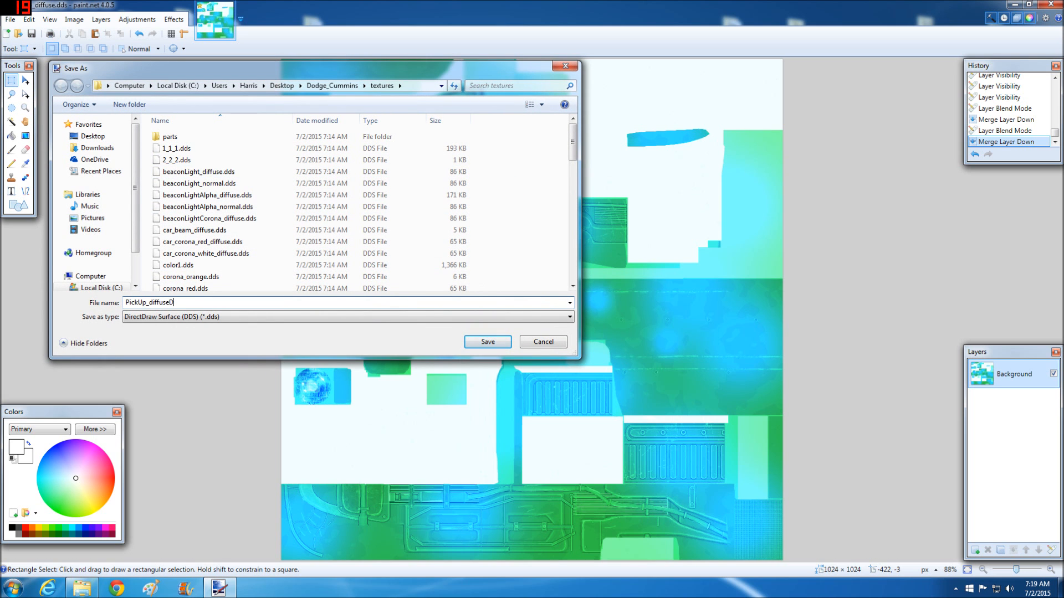
key(Return)
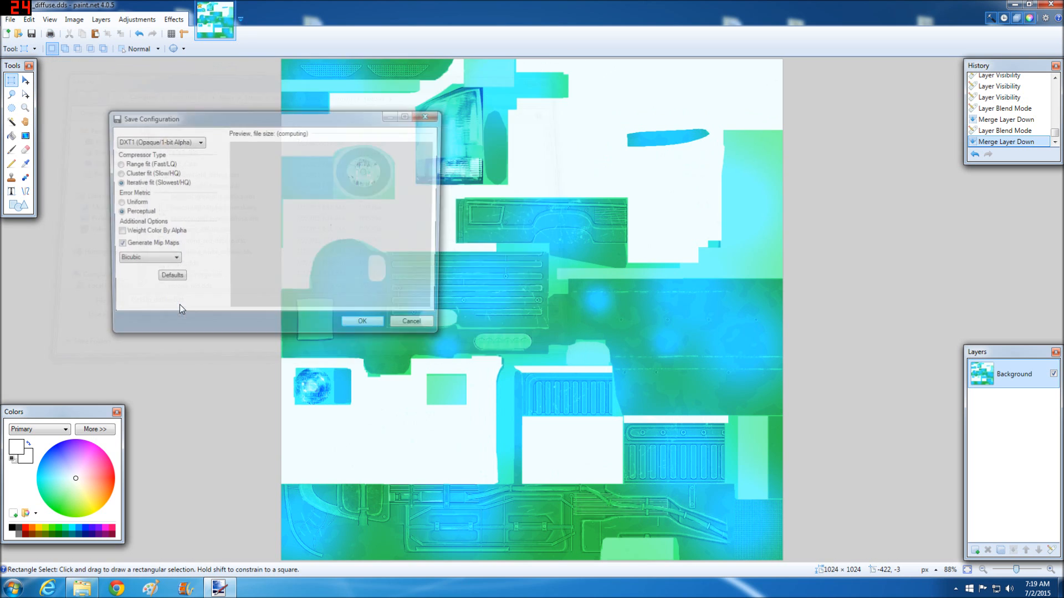
click(354, 327)
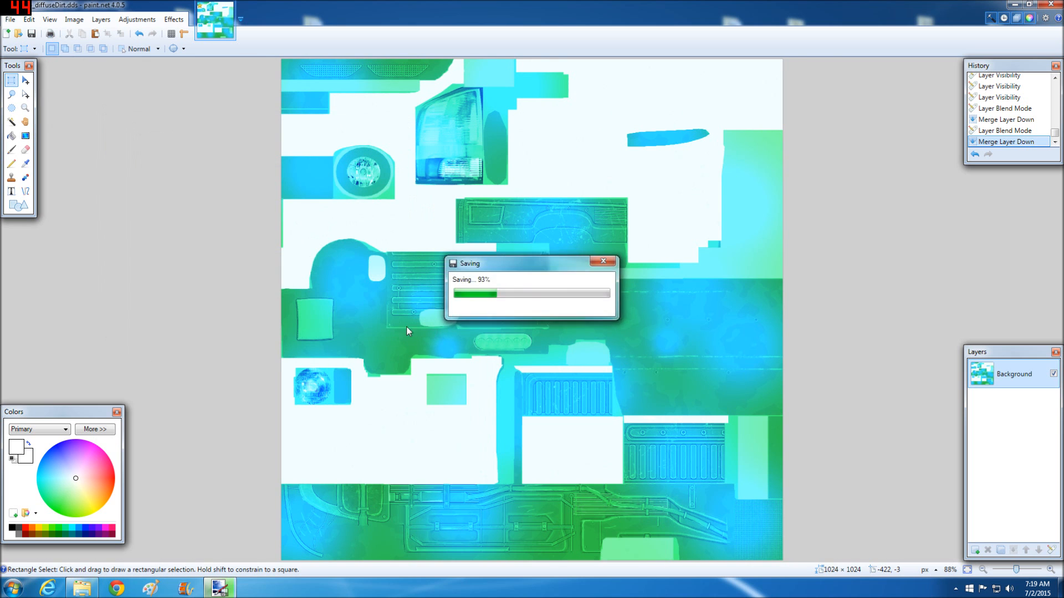
Switch to the Dodge_Cummins folder in Windows Explorer and open the PickUp i3D file in GIANTS Editor
click(1014, 4)
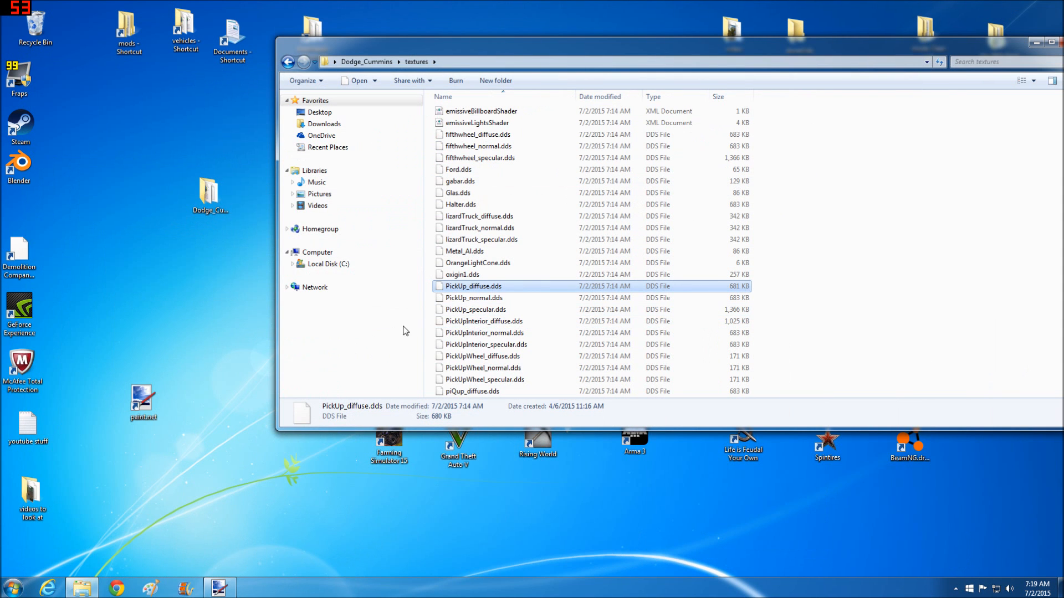
click(366, 62)
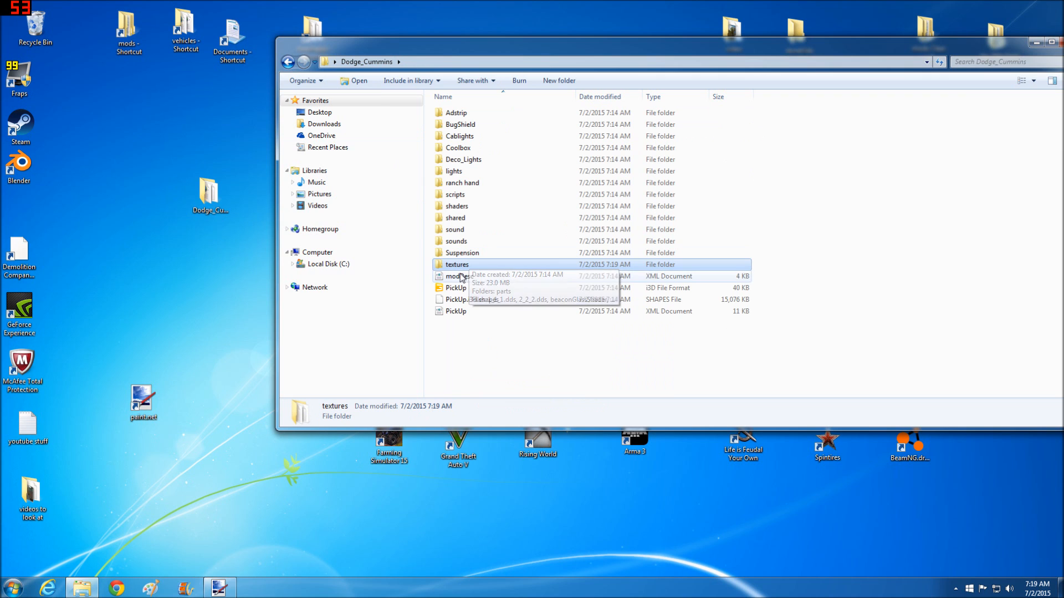
click(219, 587)
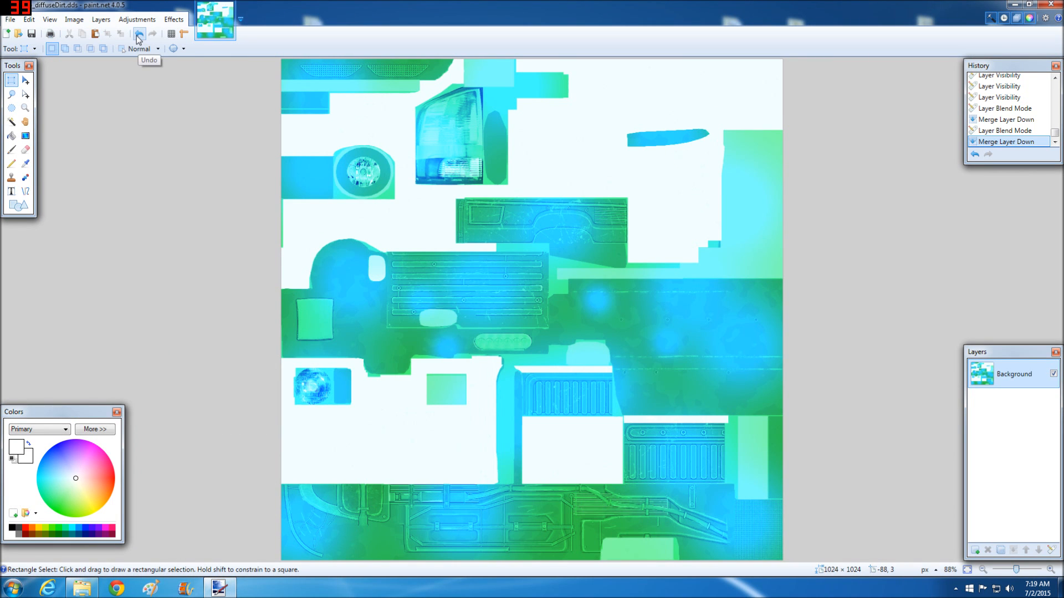
click(1011, 4)
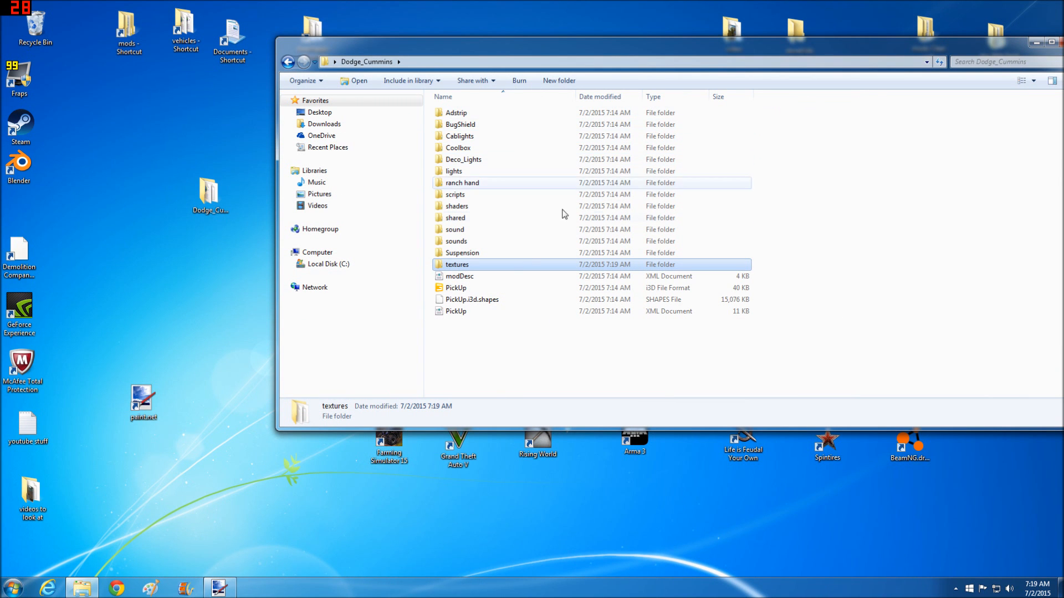
click(456, 289)
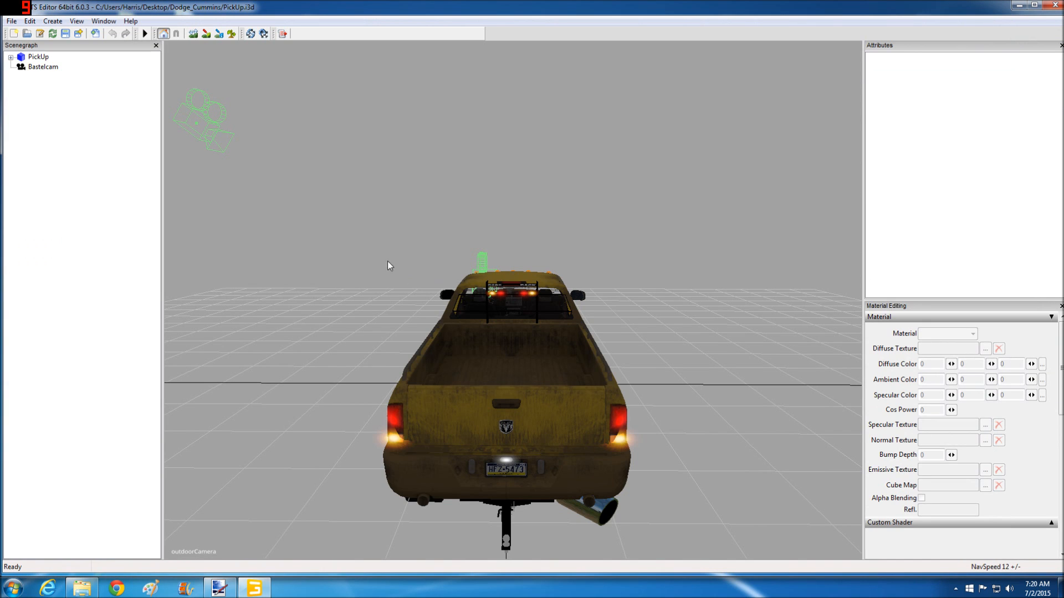
Switch the viewport camera to Bastelcam and frame the whole pickup from its side
right_click(387, 261)
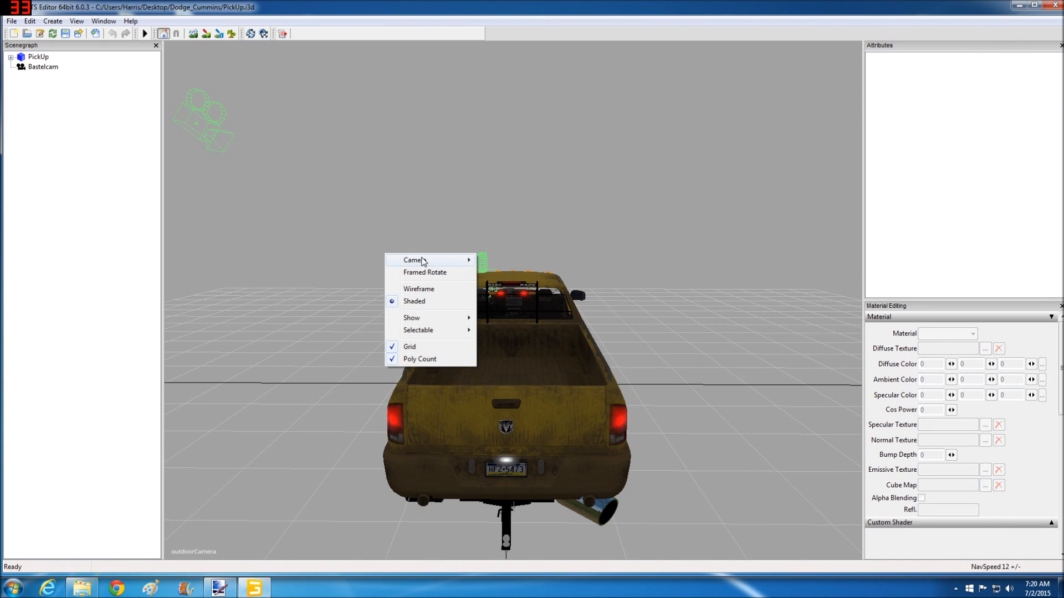
mouse_move(404, 257)
click(524, 282)
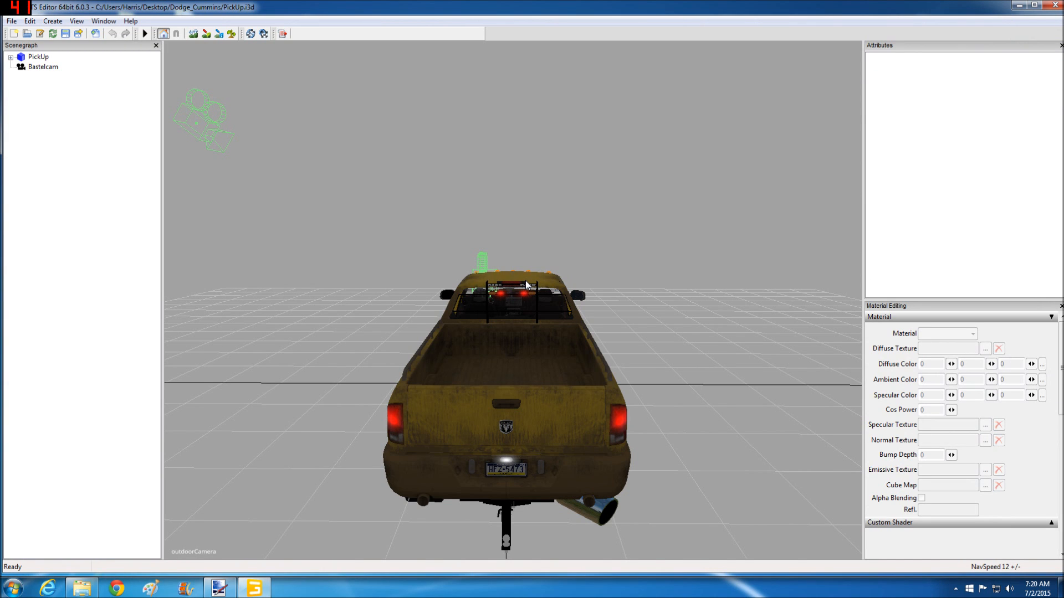
right_click(415, 277)
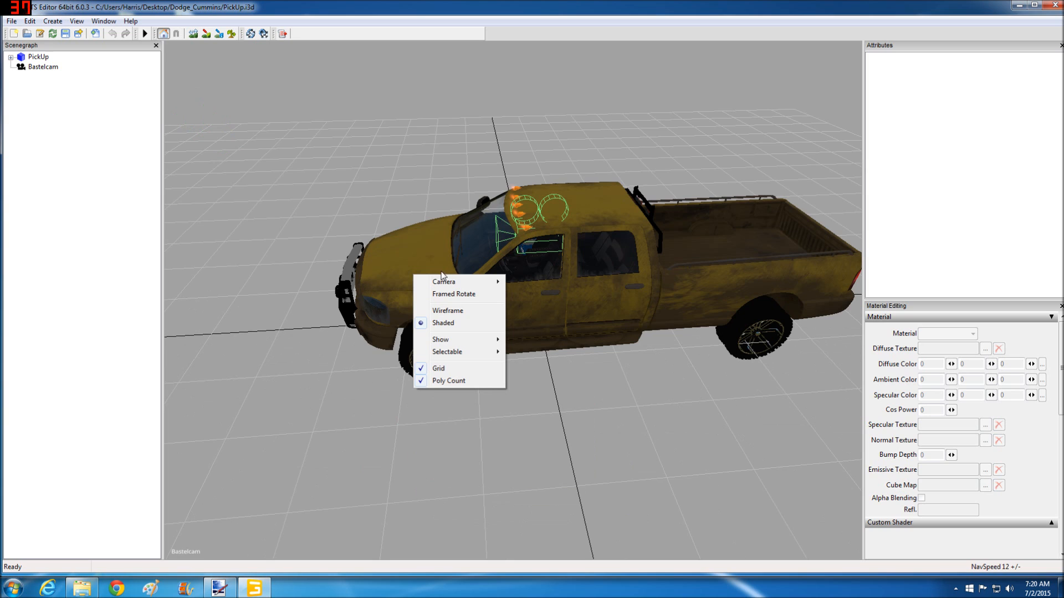
drag(561, 248, 677, 261)
scroll(700, 273, up, 5)
scroll(678, 261, down, 3)
Expand the PickUp node, select its vis shape and view the normal texture of its material
double_click(38, 58)
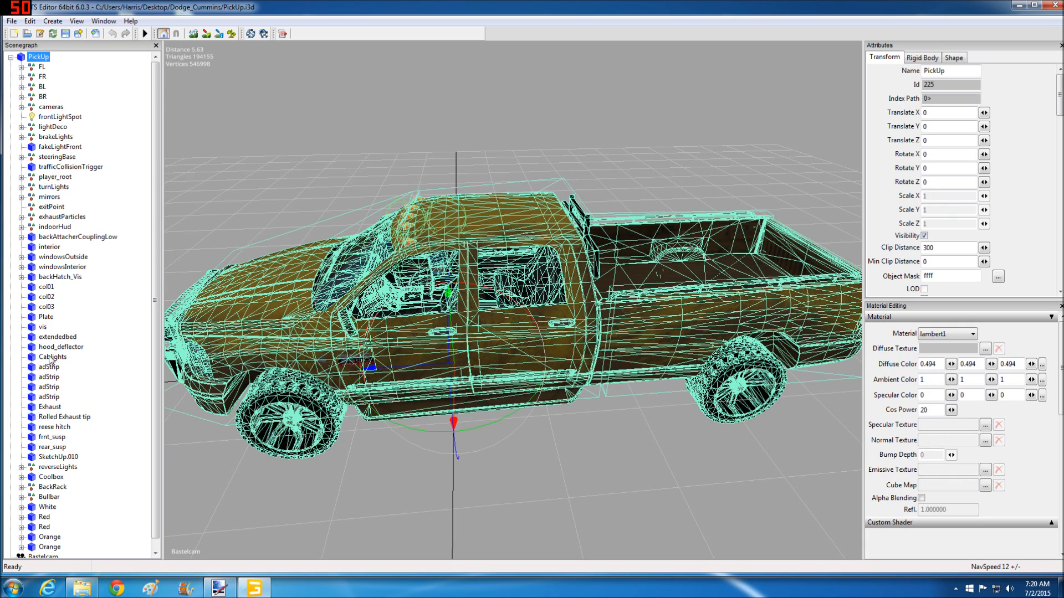
click(36, 328)
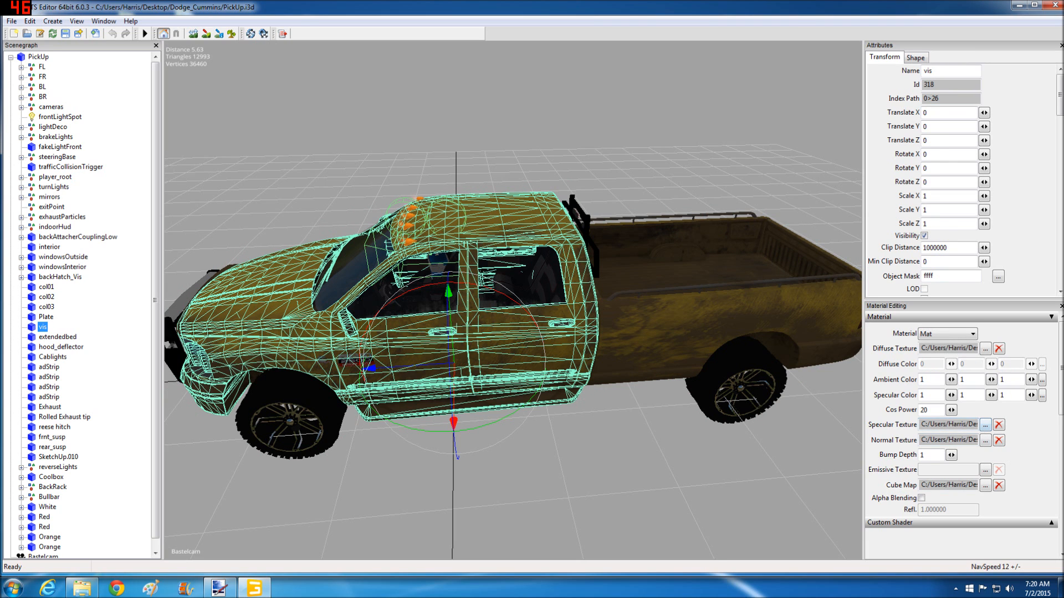
click(986, 440)
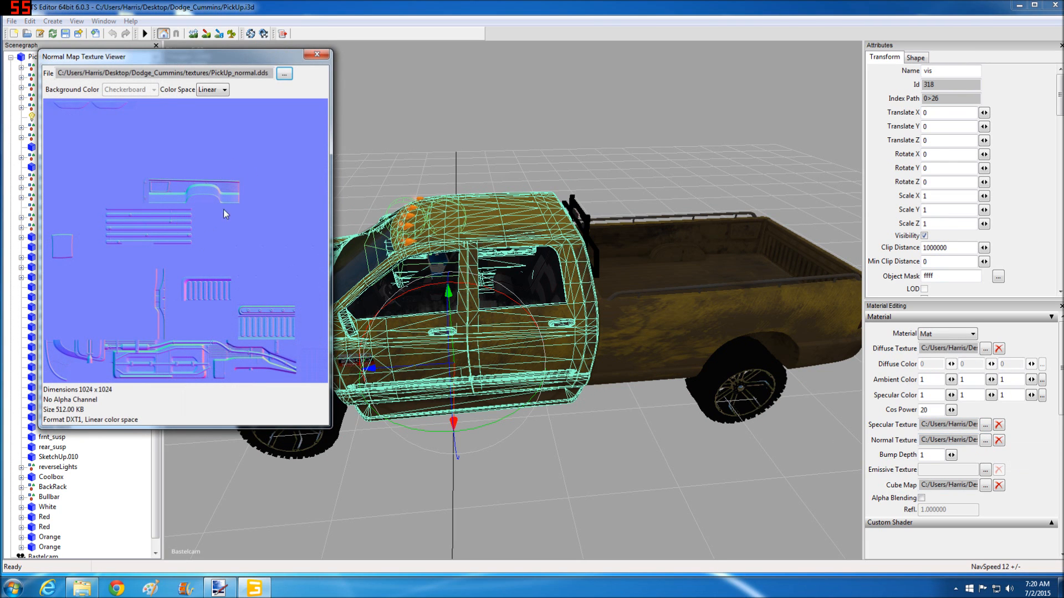
click(317, 54)
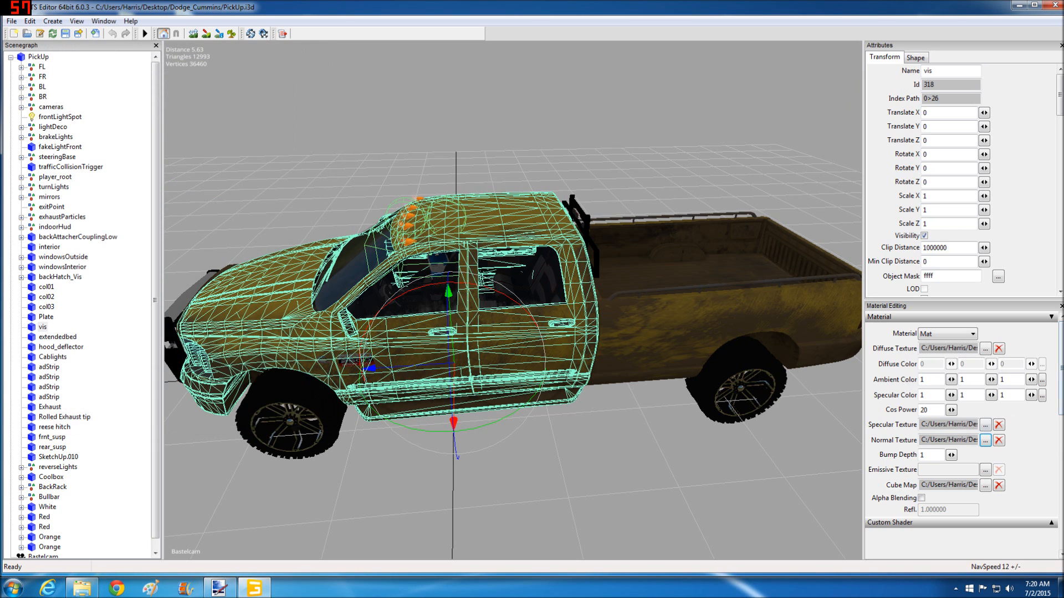
Replace the specular texture of the vis shape's material with PickUp_diffuseDirt.dds and deselect the shape
click(984, 426)
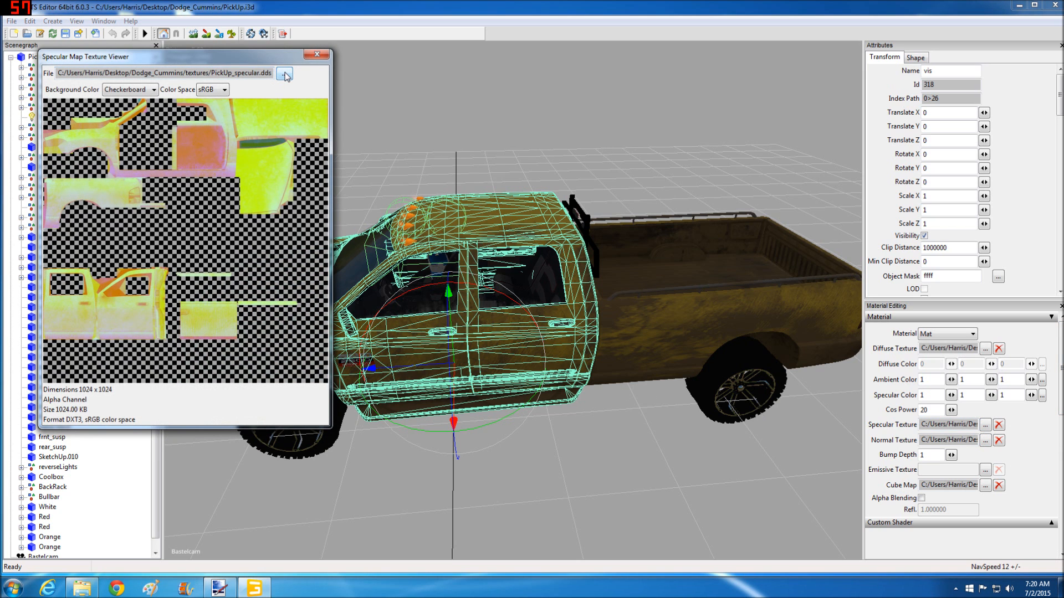
click(284, 75)
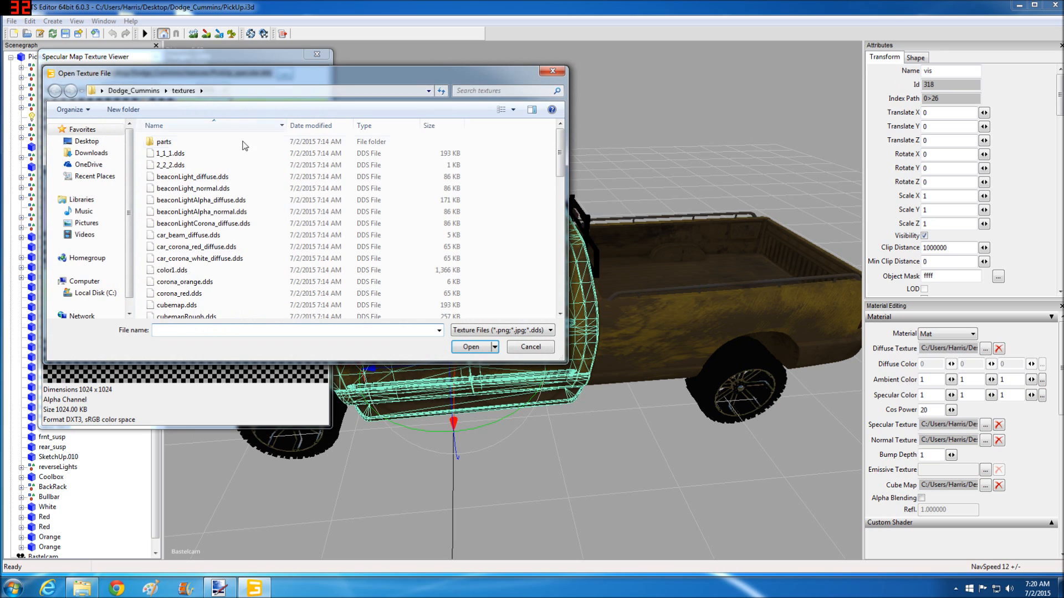
click(192, 283)
scroll(193, 285, down, 6)
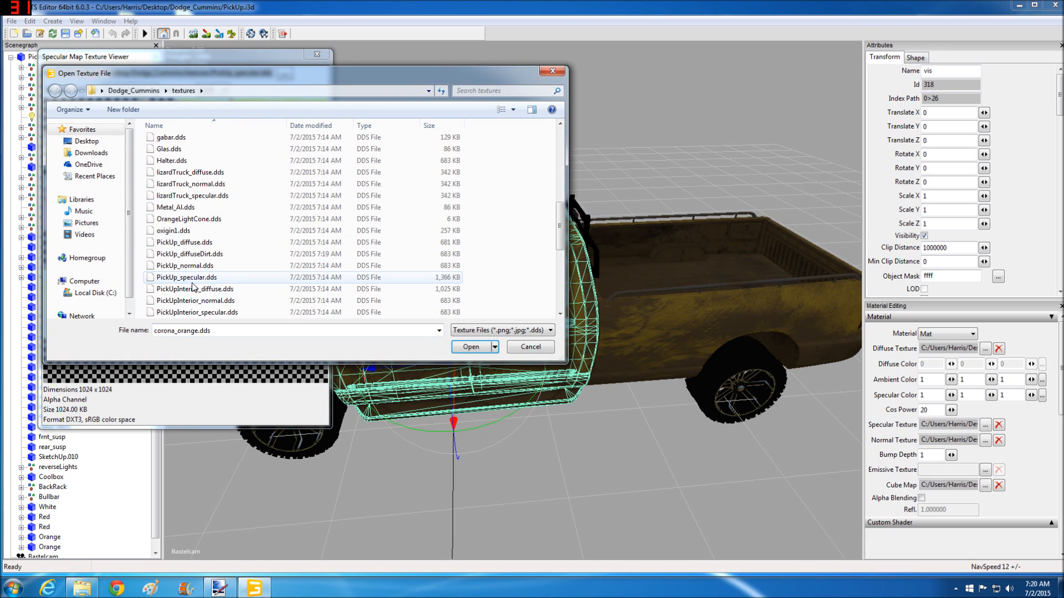
click(194, 254)
click(470, 347)
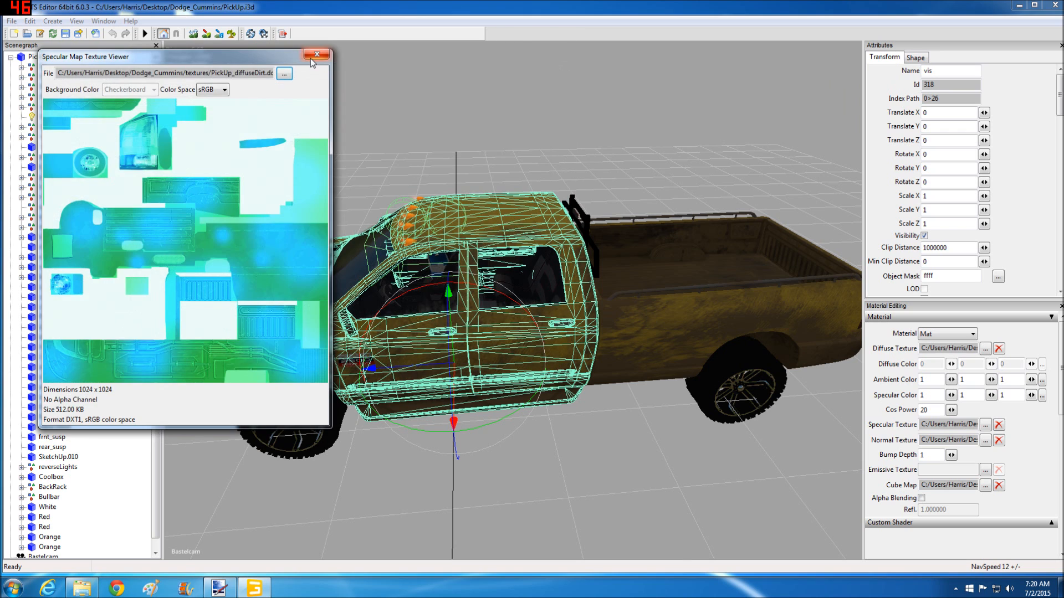
key(Escape)
click(590, 459)
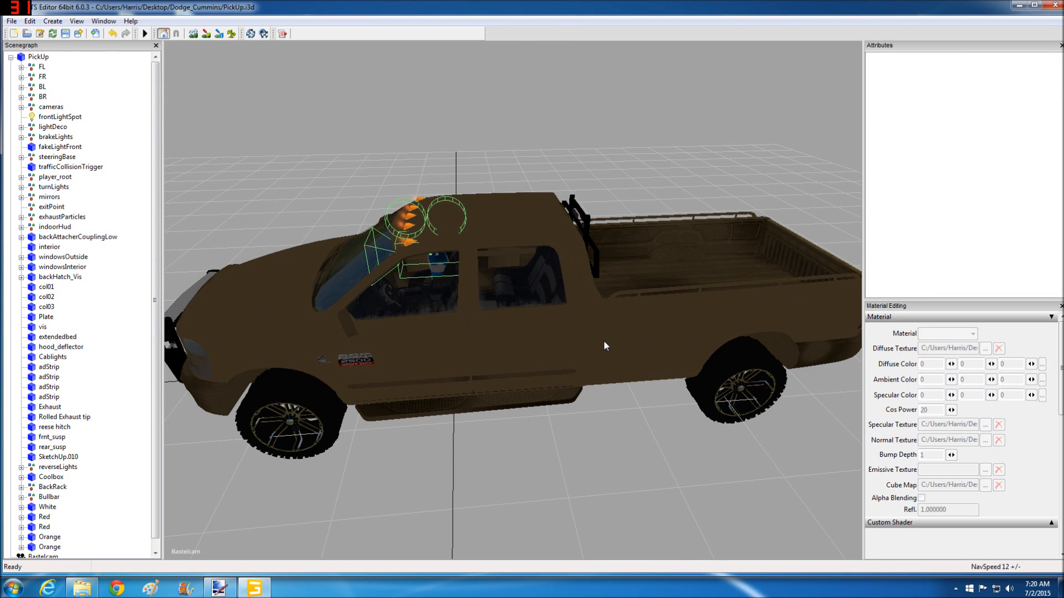
Examine the pickup's underside, rear bumper and tailgate to compare their surfaces with the retextured body
drag(637, 338, 557, 286)
scroll(768, 336, up, 5)
scroll(682, 308, down, 5)
scroll(558, 287, up, 5)
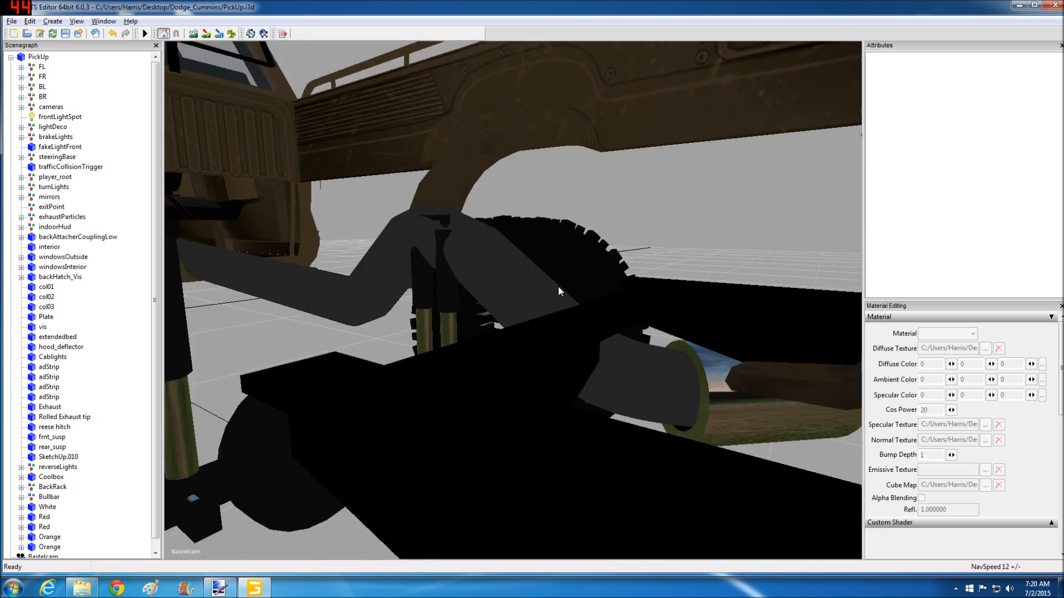
scroll(556, 287, down, 5)
scroll(545, 283, up, 5)
scroll(546, 285, down, 5)
scroll(475, 297, up, 5)
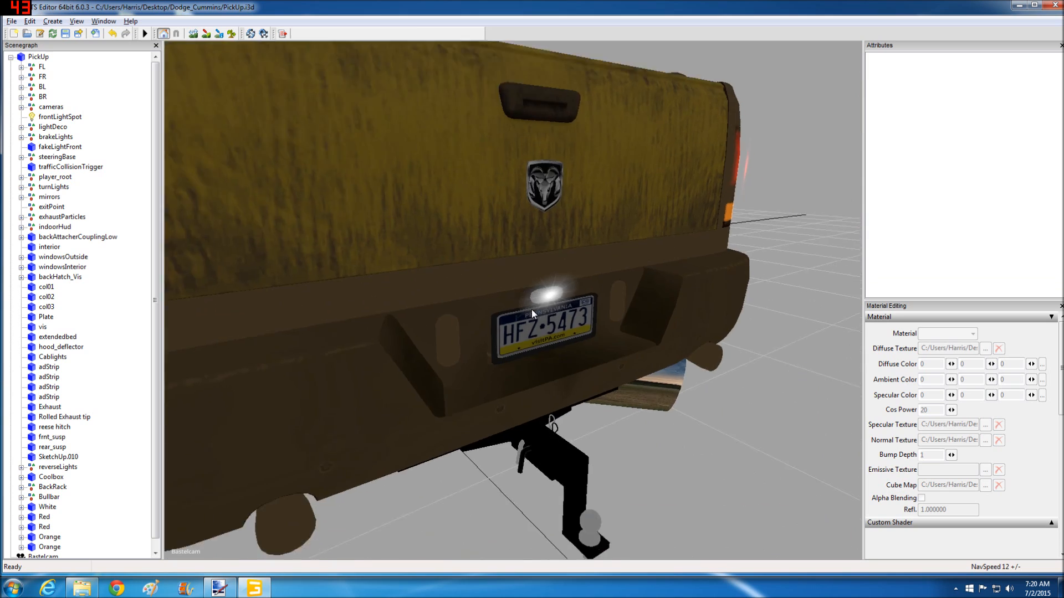
scroll(517, 302, down, 5)
scroll(513, 352, up, 5)
scroll(518, 331, down, 5)
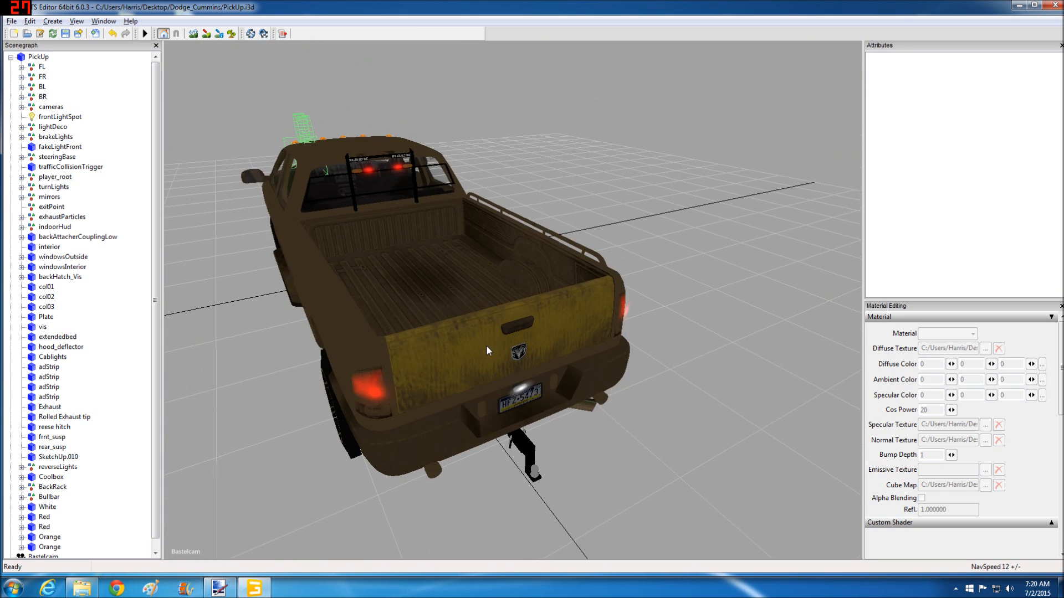
Select the tailgate backHatch_Vis and replace its material's specular texture with PickUp_diffuseDirt.dds
click(488, 346)
click(985, 425)
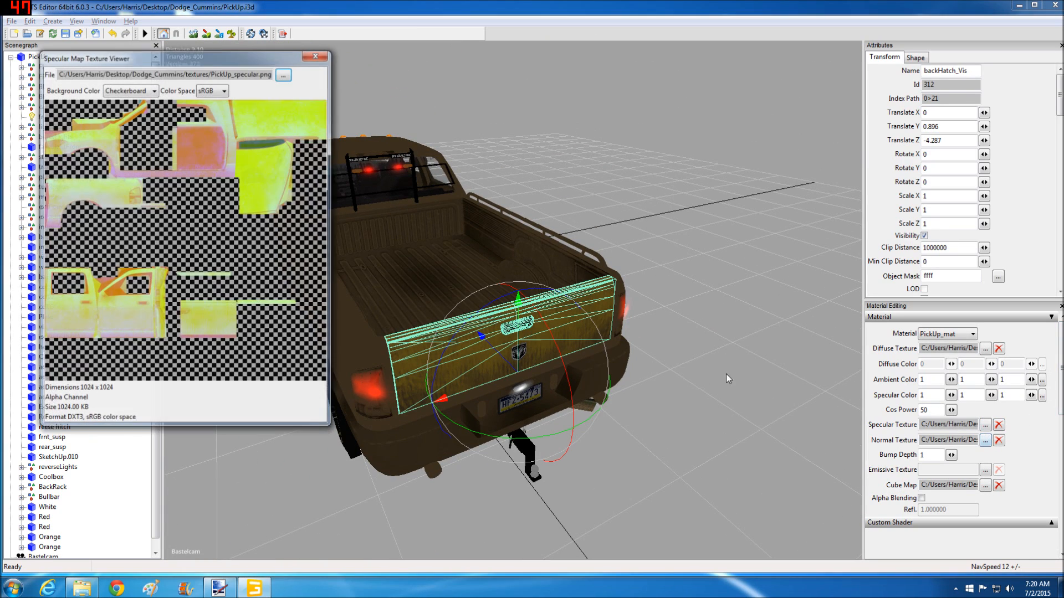
click(284, 73)
click(188, 244)
scroll(190, 254, down, 5)
scroll(189, 254, down, 6)
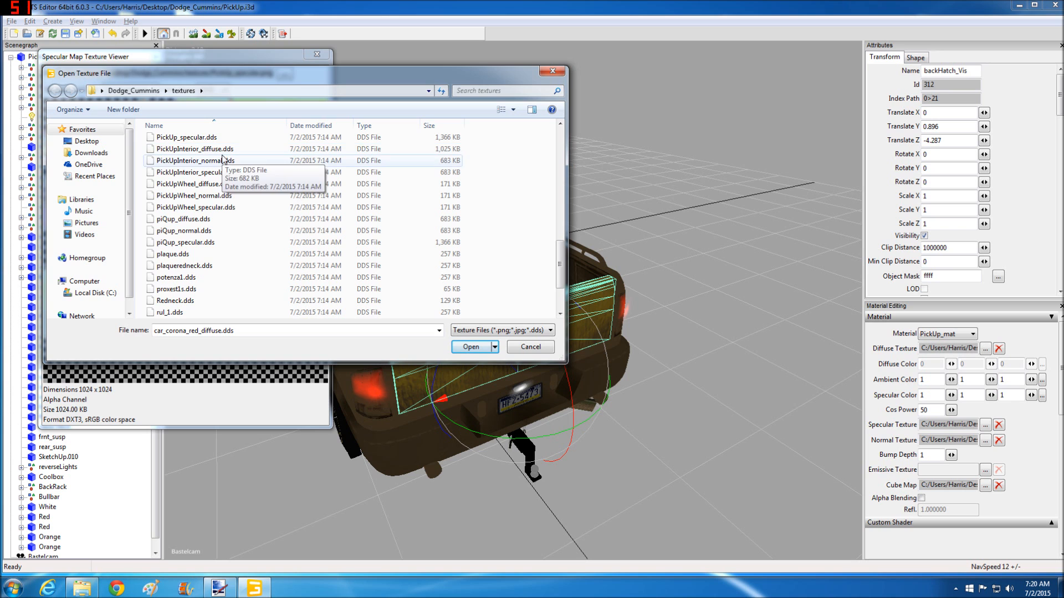
scroll(206, 152, up, 1)
click(188, 138)
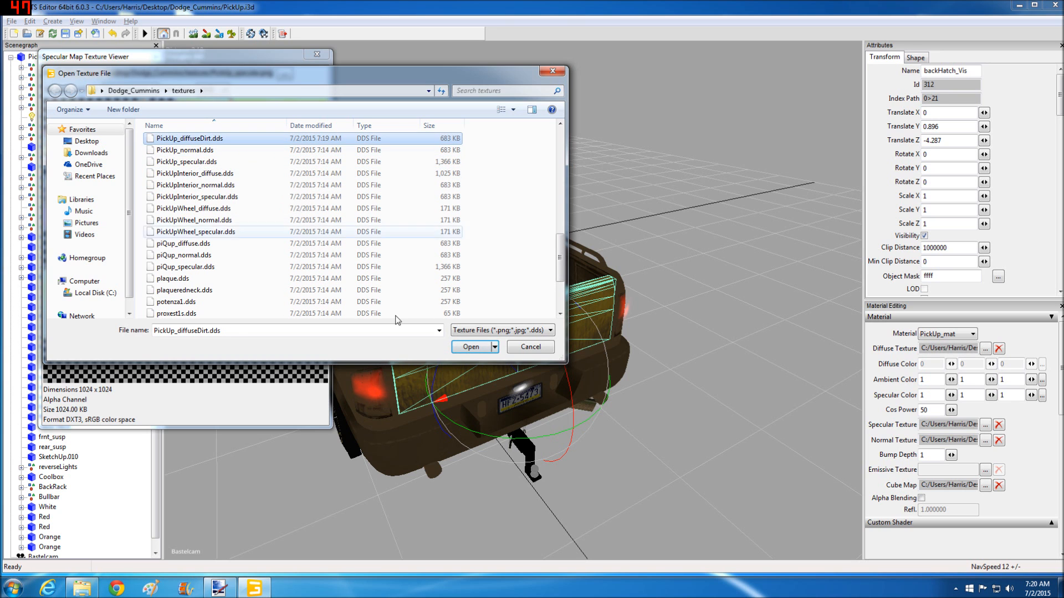
click(471, 347)
click(316, 55)
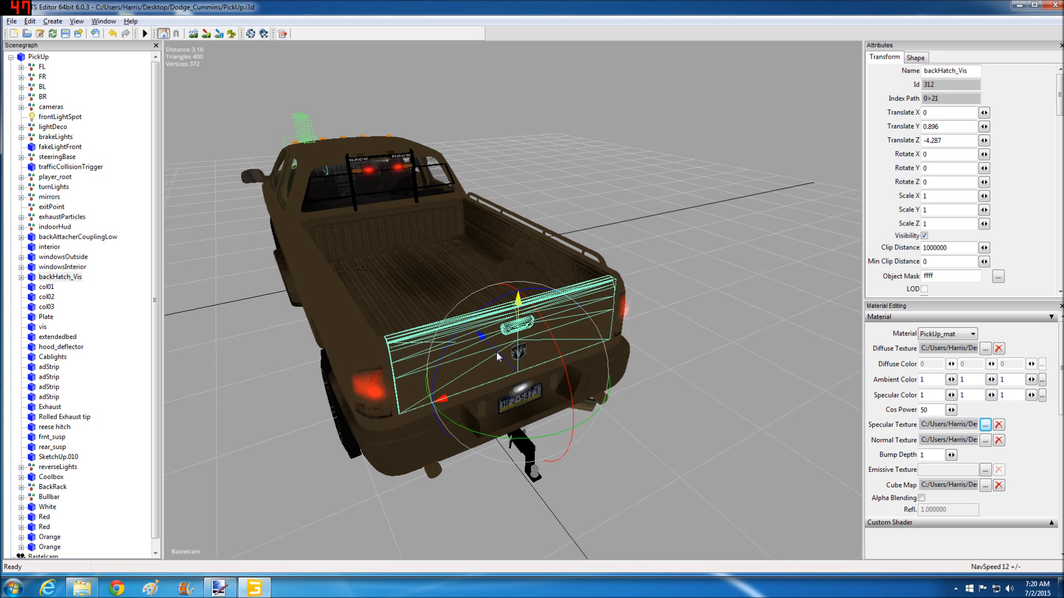
Inspect the retextured pickup's cab and bodywork from several angles and distances
drag(660, 336, 740, 296)
scroll(553, 298, up, 5)
scroll(740, 296, up, 2)
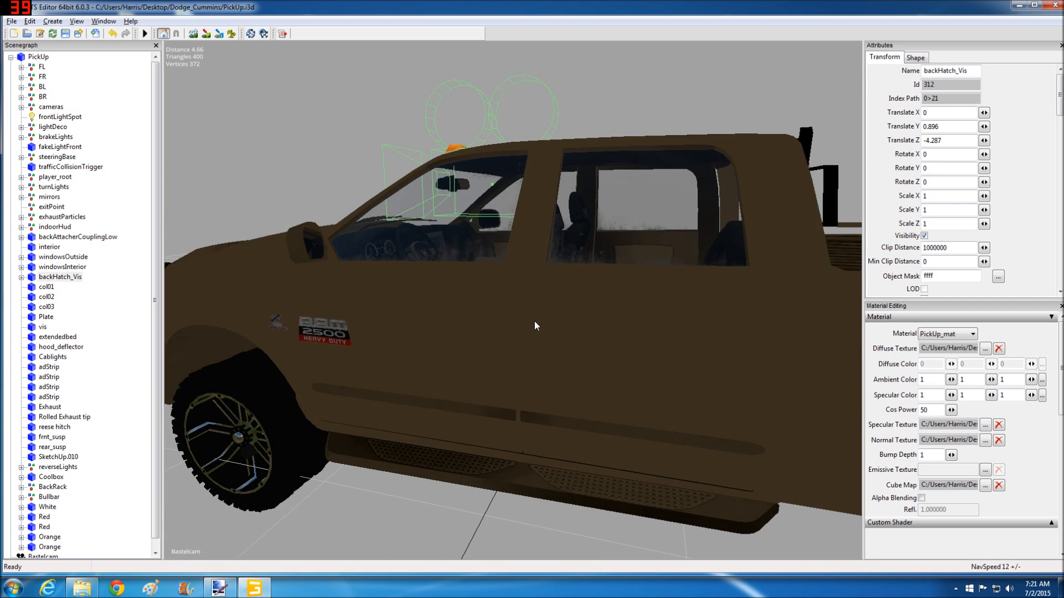
scroll(571, 320, up, 3)
scroll(610, 319, down, 4)
scroll(611, 320, up, 3)
scroll(591, 317, up, 3)
drag(592, 317, 509, 339)
scroll(529, 369, down, 2)
scroll(503, 342, up, 2)
scroll(493, 338, up, 2)
scroll(497, 365, down, 3)
scroll(510, 339, up, 3)
scroll(510, 344, up, 3)
drag(513, 338, 594, 343)
scroll(592, 343, down, 2)
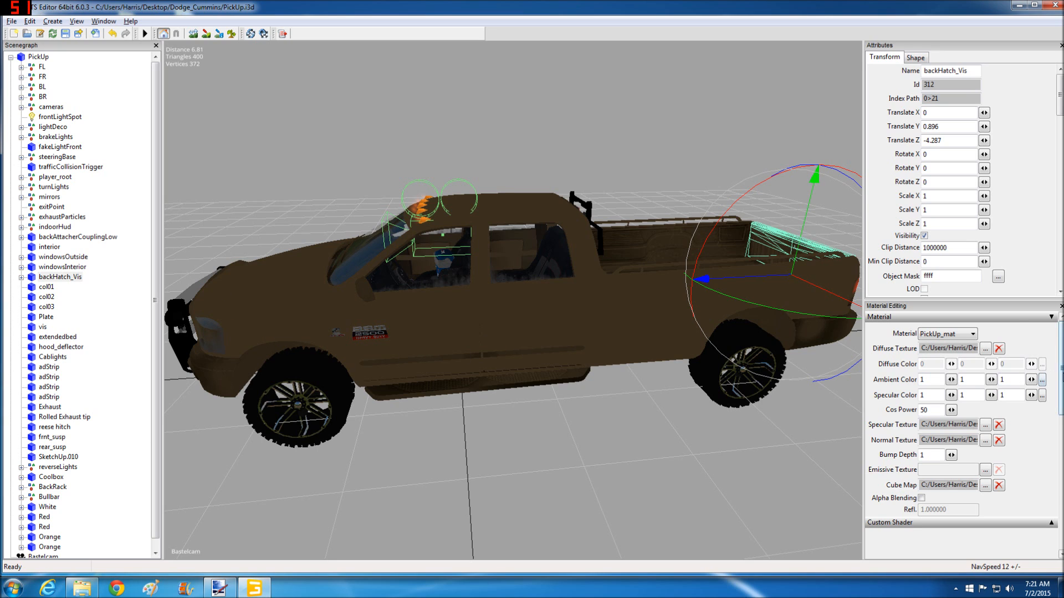
Expand the custom shader settings of the tailgate's PickUp_mat material and set its Cos Power to 20
scroll(1054, 381, down, 5)
click(1052, 378)
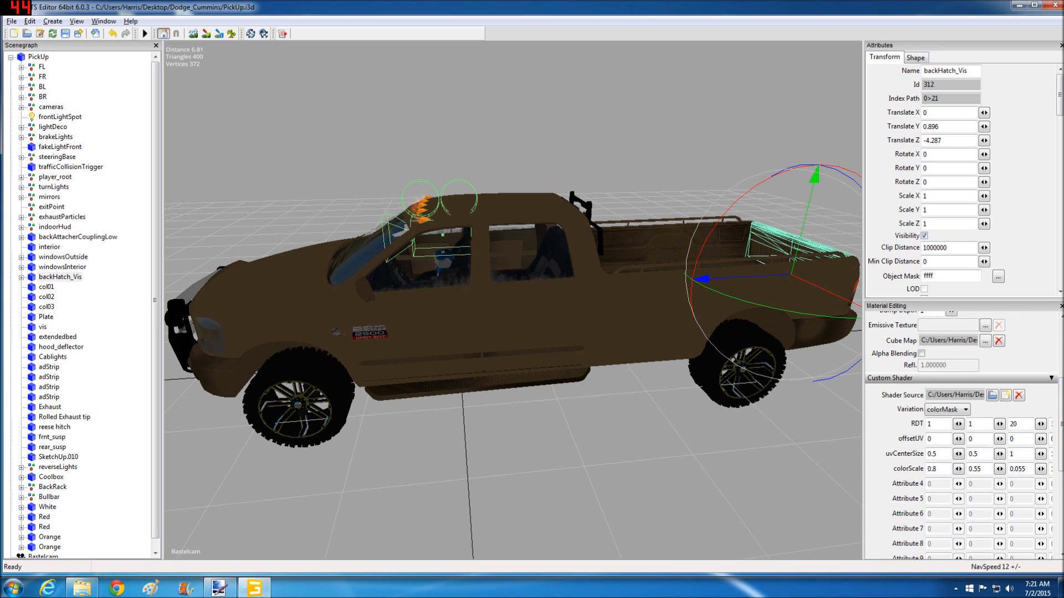
scroll(1053, 360, up, 5)
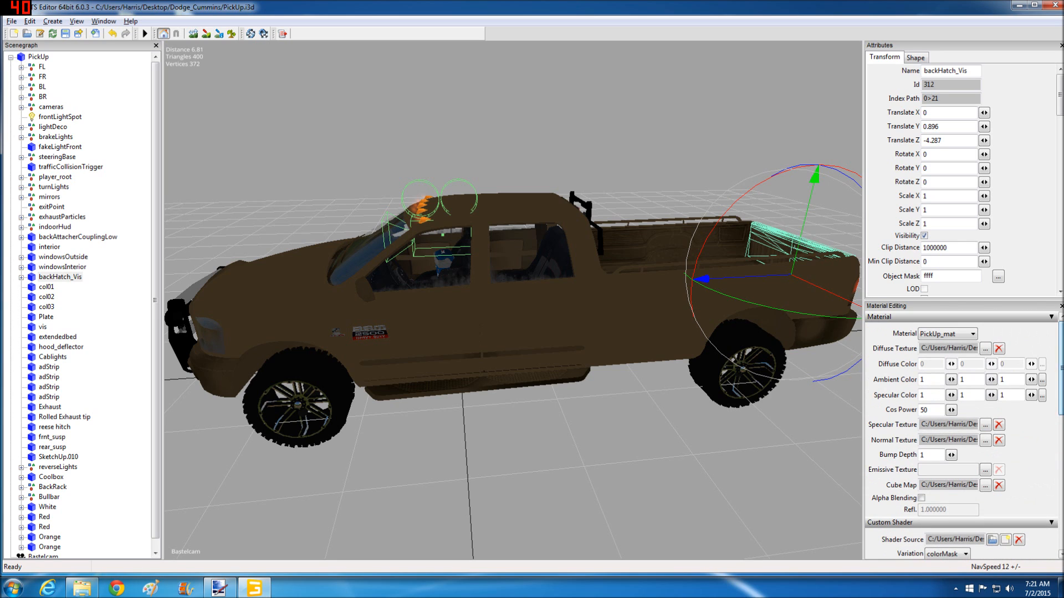
double_click(925, 409)
text(20)
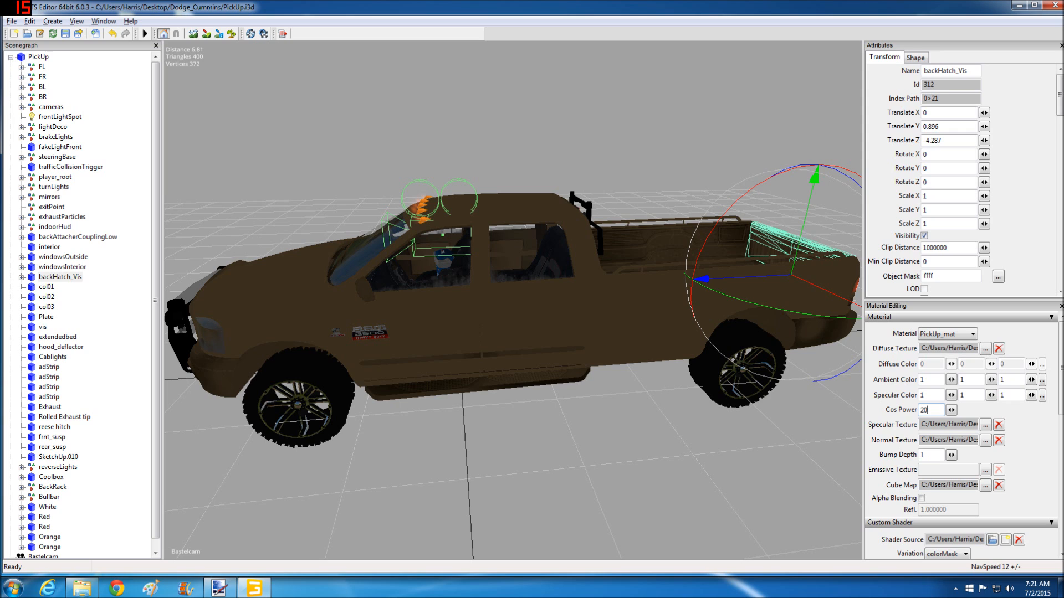
Review the tailgate material's custom shader values, then save the PickUp.i3d scene and close GIANTS Editor
scroll(1059, 388, down, 3)
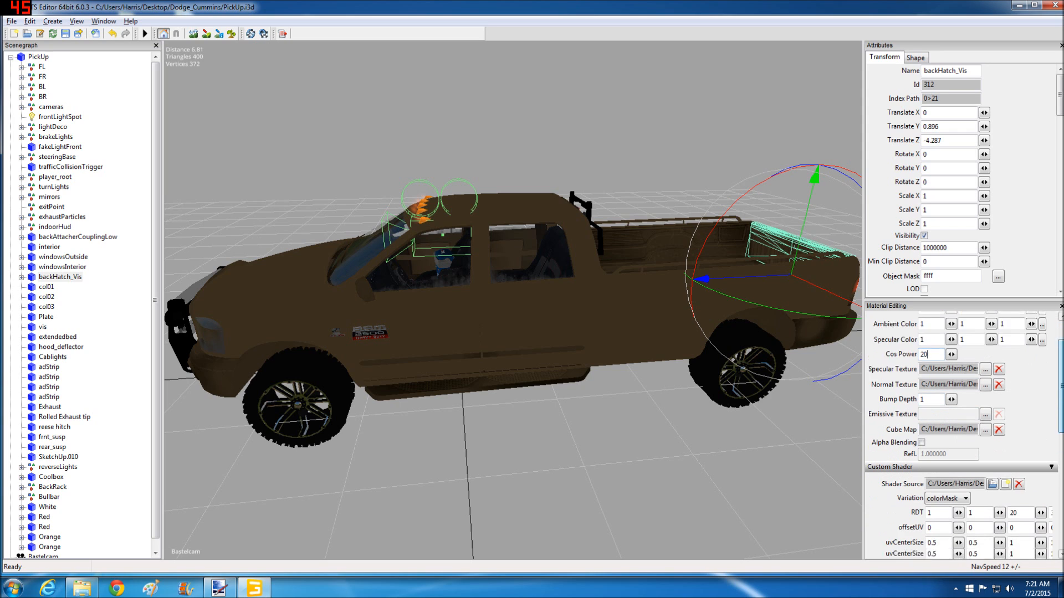
scroll(1062, 443, down, 1)
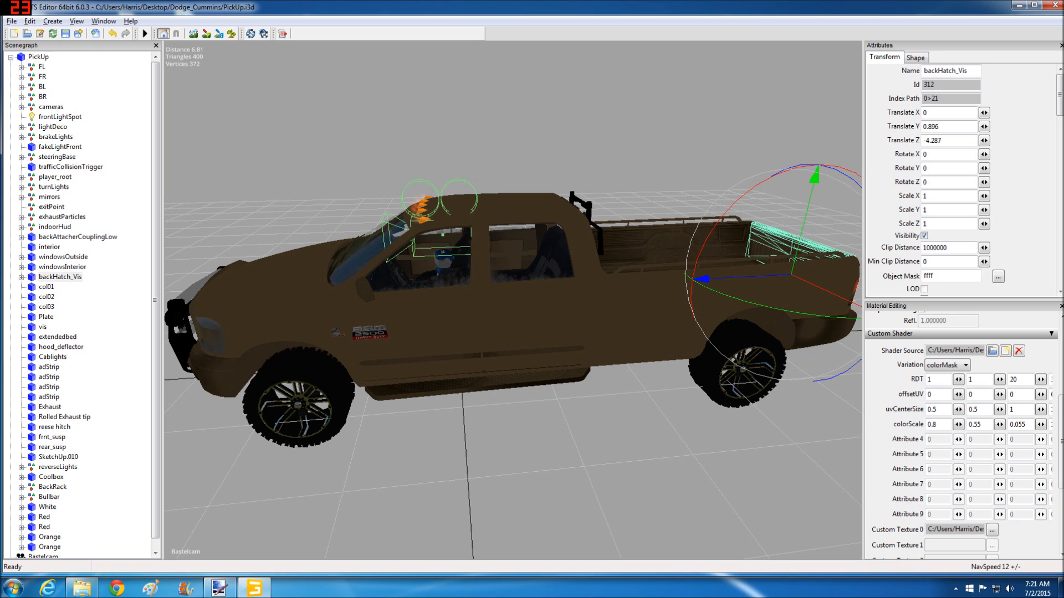
double_click(1013, 379)
drag(1061, 405, 1061, 331)
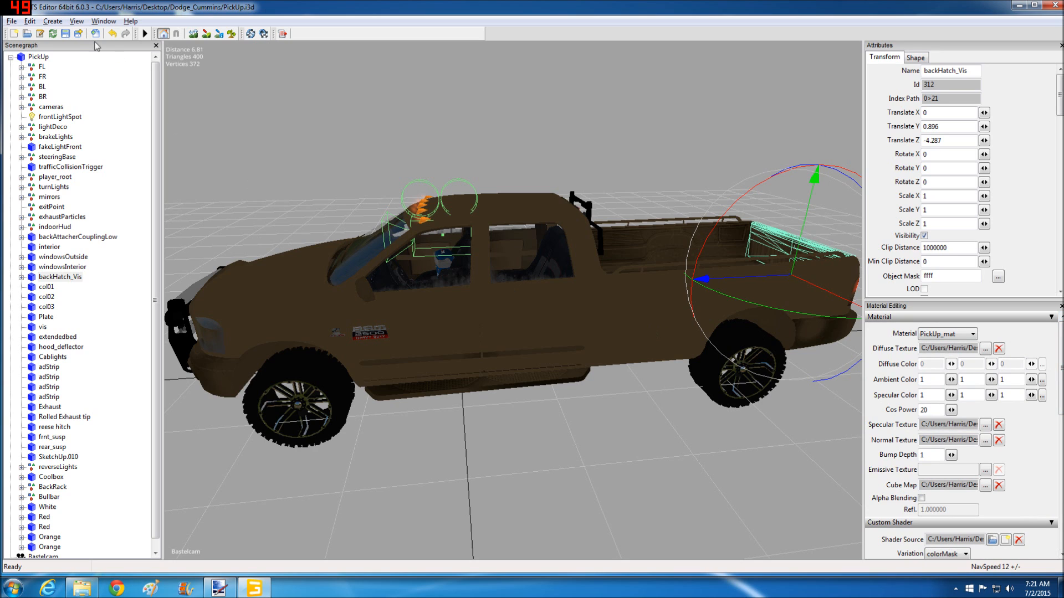
click(11, 21)
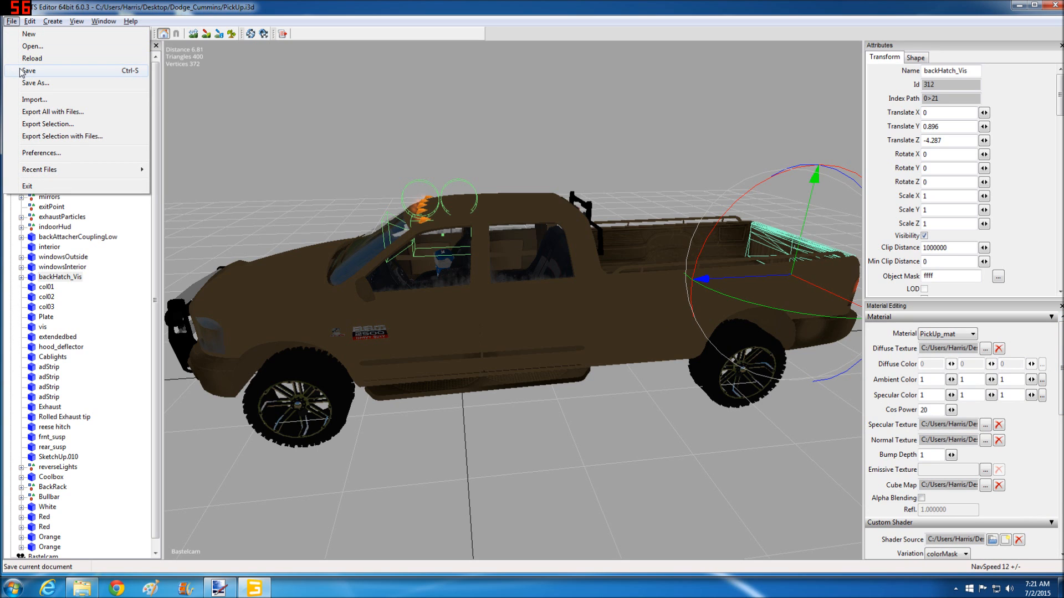
click(27, 71)
click(1056, 6)
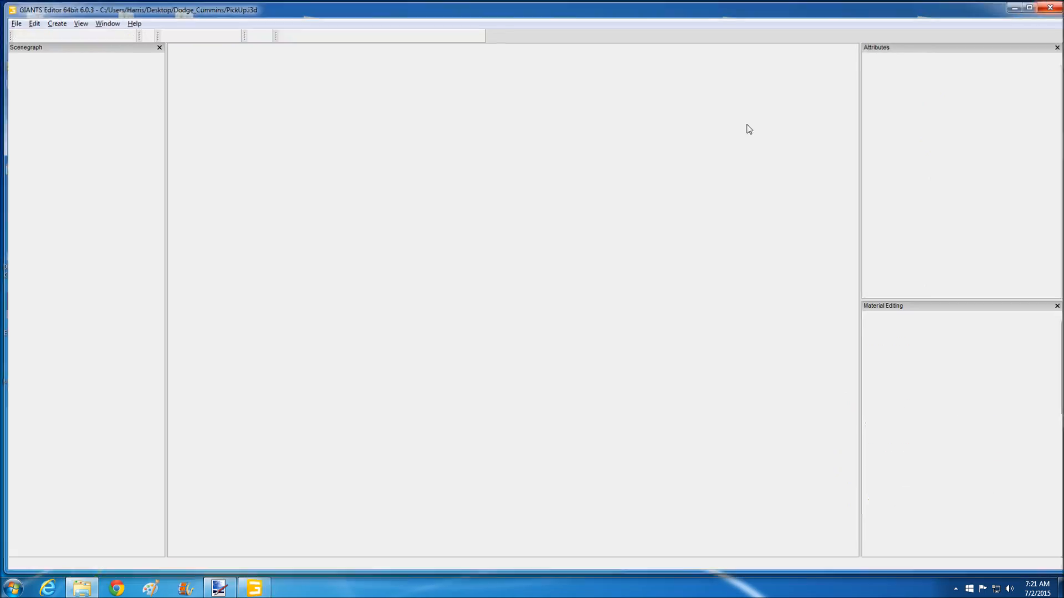
Open PickUp.xml from the Dodge_Cummins folder in Notepad++ and locate the washable entry on line 136
right_click(451, 309)
click(487, 340)
drag(1059, 138, 1053, 494)
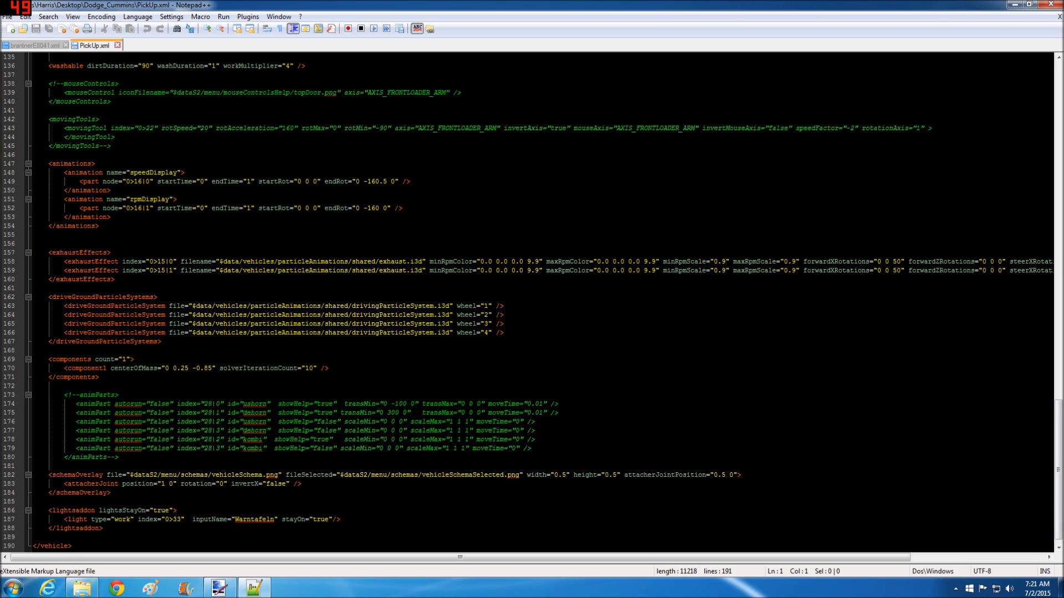
scroll(527, 302, up, 4)
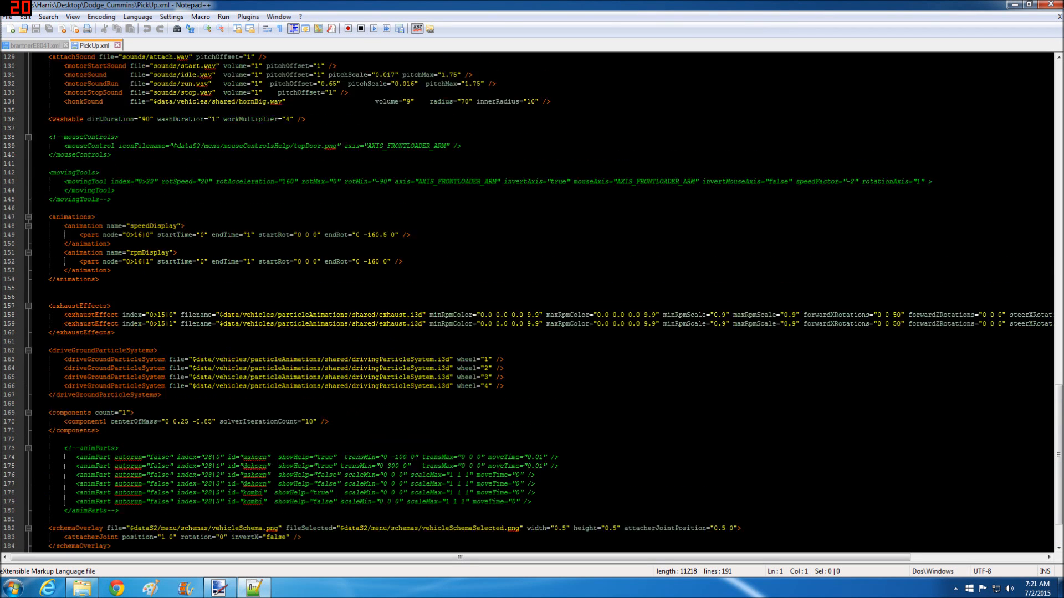
drag(48, 172, 306, 172)
click(80, 173)
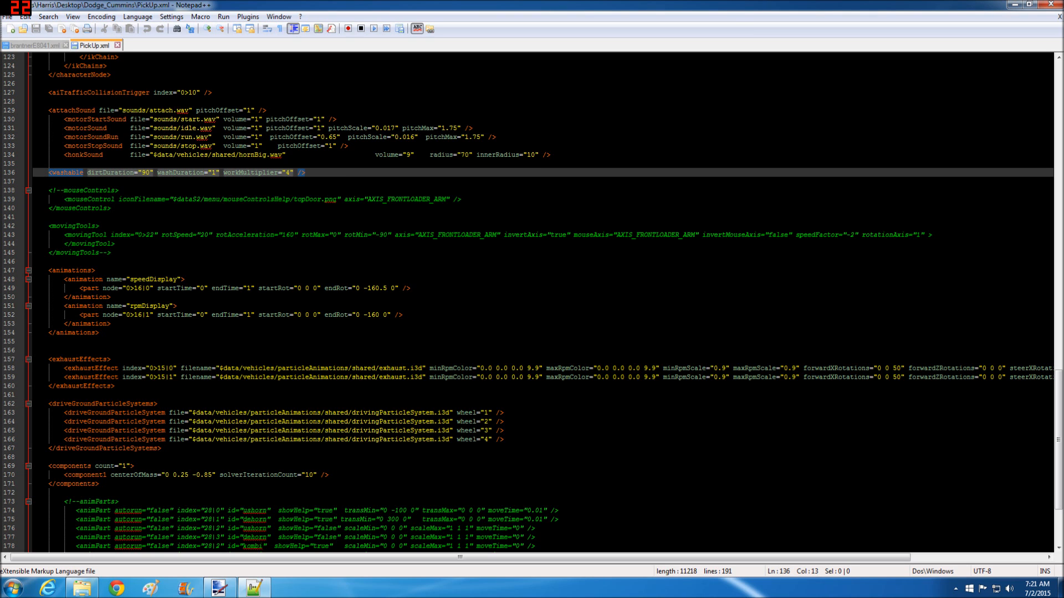
Set the dirtDuration value of the washable entry to 5
drag(147, 172, 143, 175)
key(Delete)
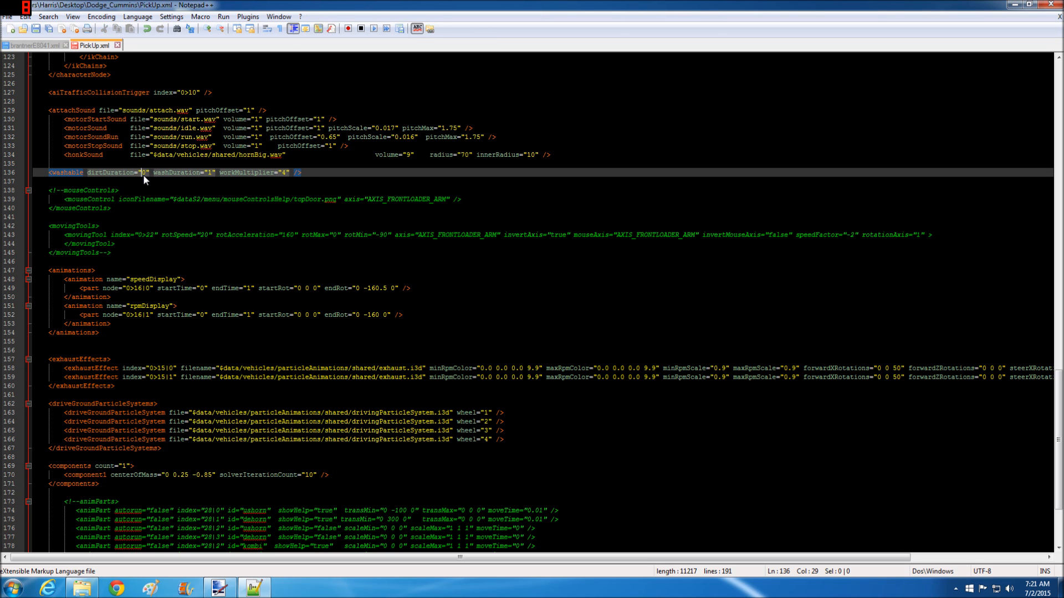
text(1)
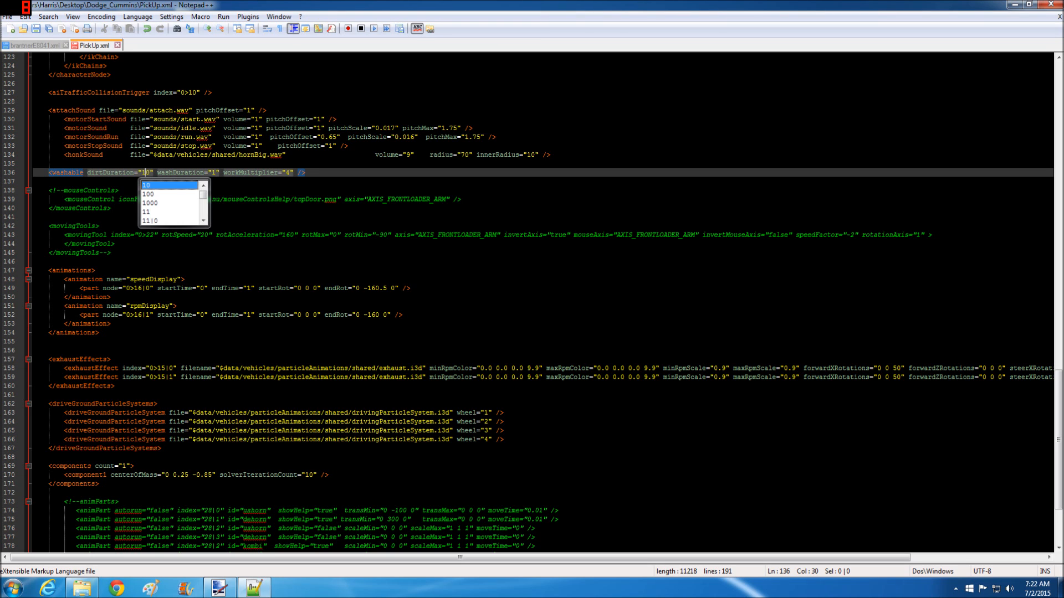
key(Right)
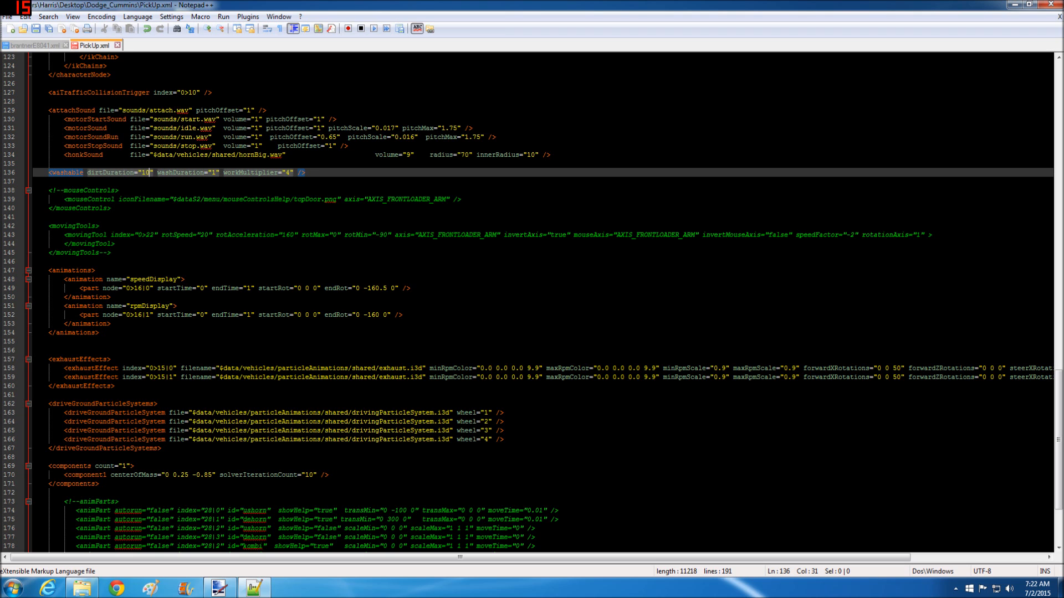
key(BackSpace)
key(BackSpace)
text(5)
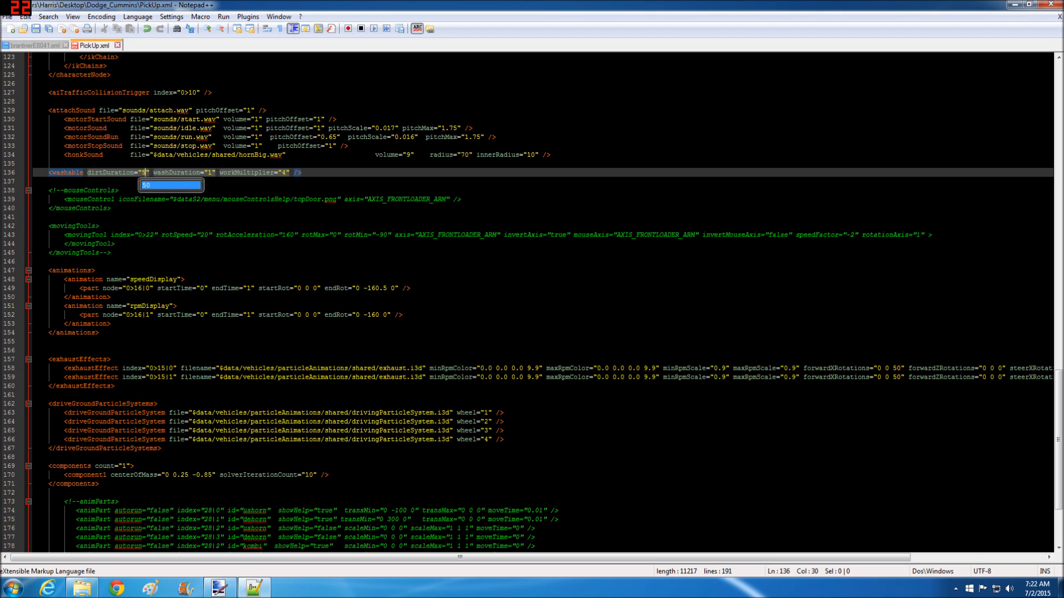
Set the washable entry's workMultiplier to 14, then save PickUp.xml and close Notepad++
click(281, 172)
text(1)
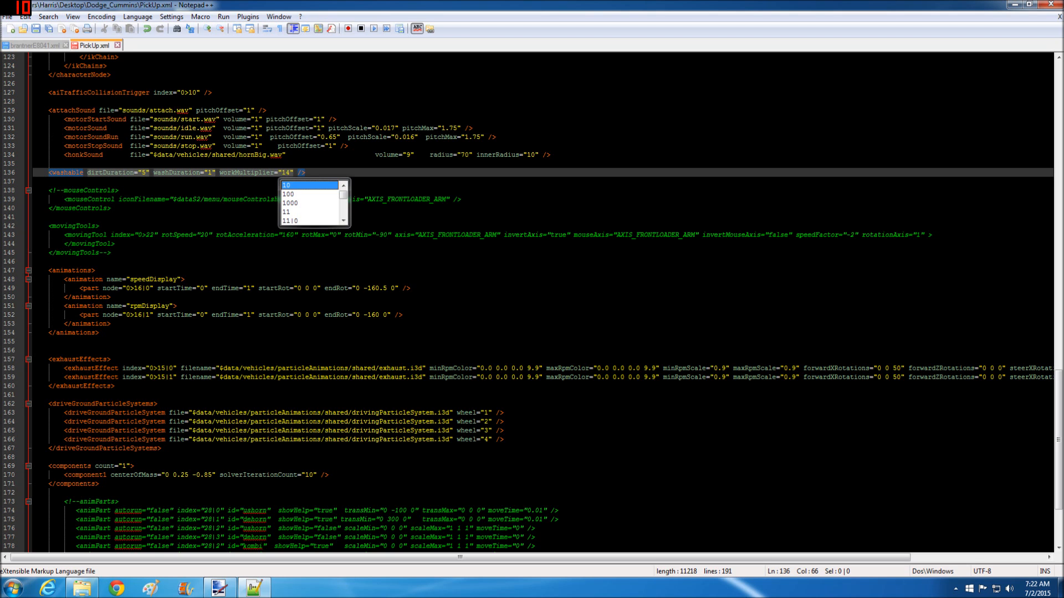
click(8, 17)
click(22, 78)
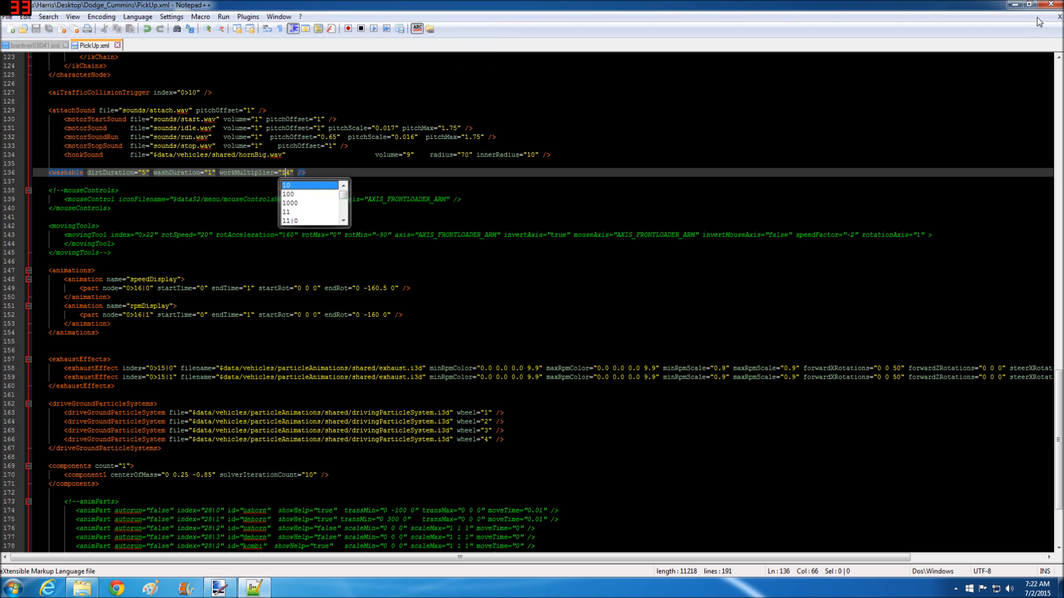
click(1051, 4)
Open the Dodge_Cummins zip archive in the Farming Simulator 2015 mods folder and permanently delete all its contents
double_click(126, 31)
double_click(194, 106)
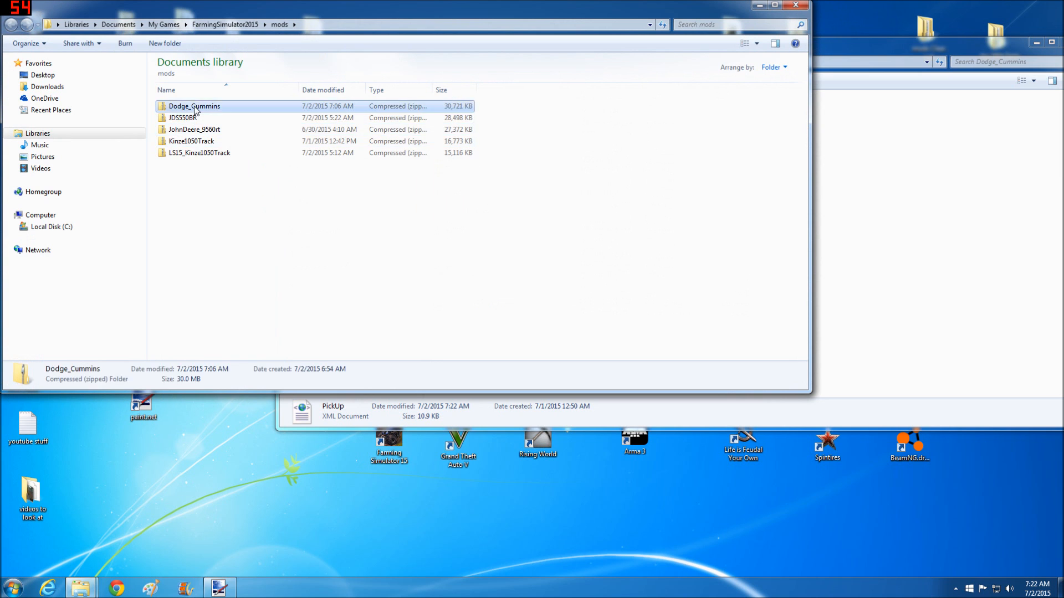
mouse_move(197, 296)
mouse_down()
mouse_move(206, 9)
mouse_move(347, 36)
mouse_up()
drag(320, 172, 27, 29)
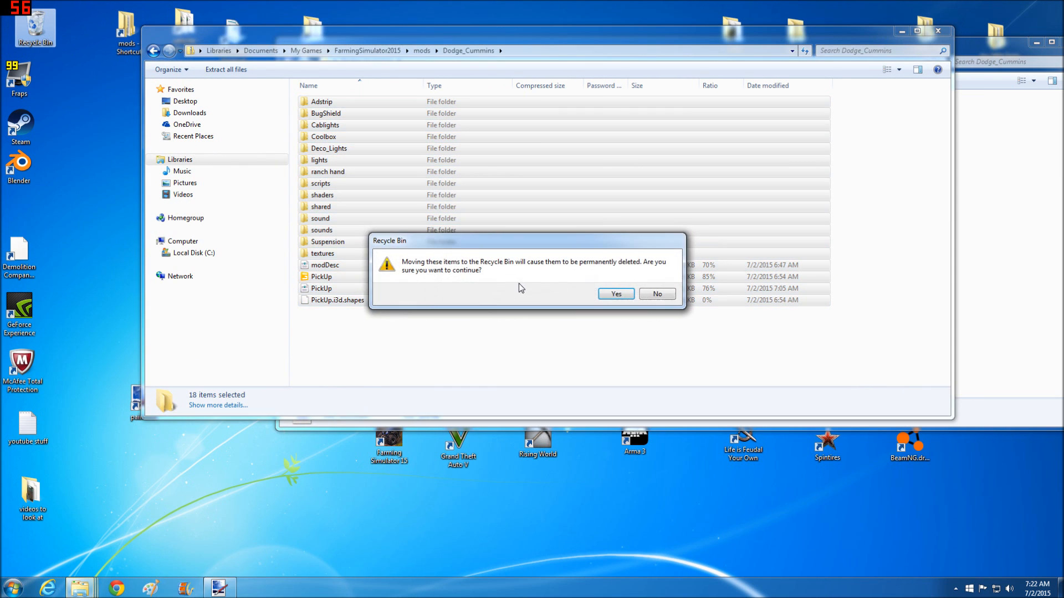
click(615, 294)
click(593, 298)
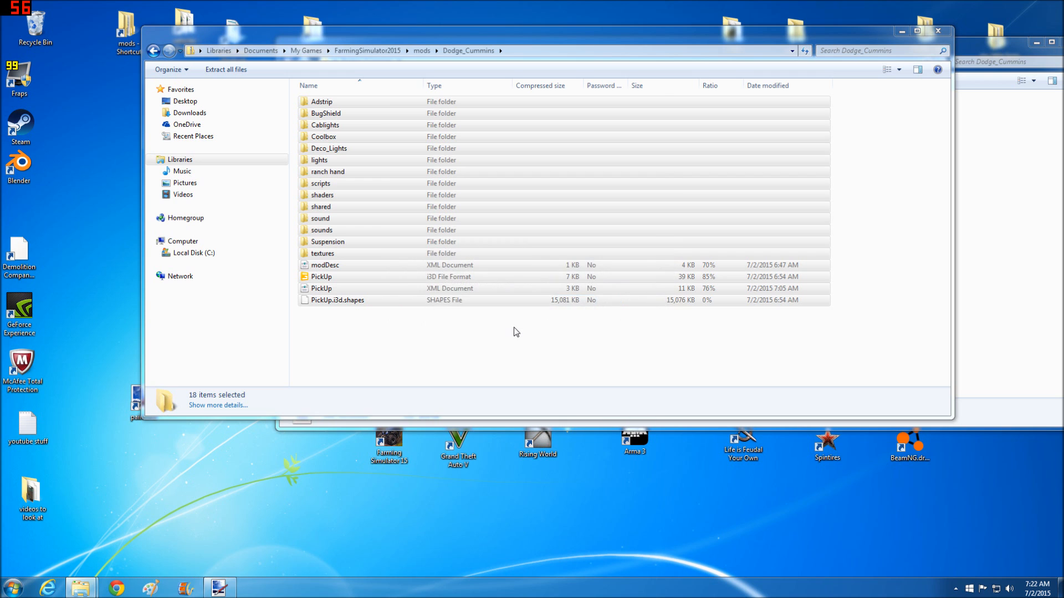
Copy all files from the edited Dodge_Cummins folder into the emptied mods archive and close both folder windows
click(1008, 288)
drag(480, 91, 529, 357)
drag(481, 35, 870, 113)
drag(851, 244, 534, 282)
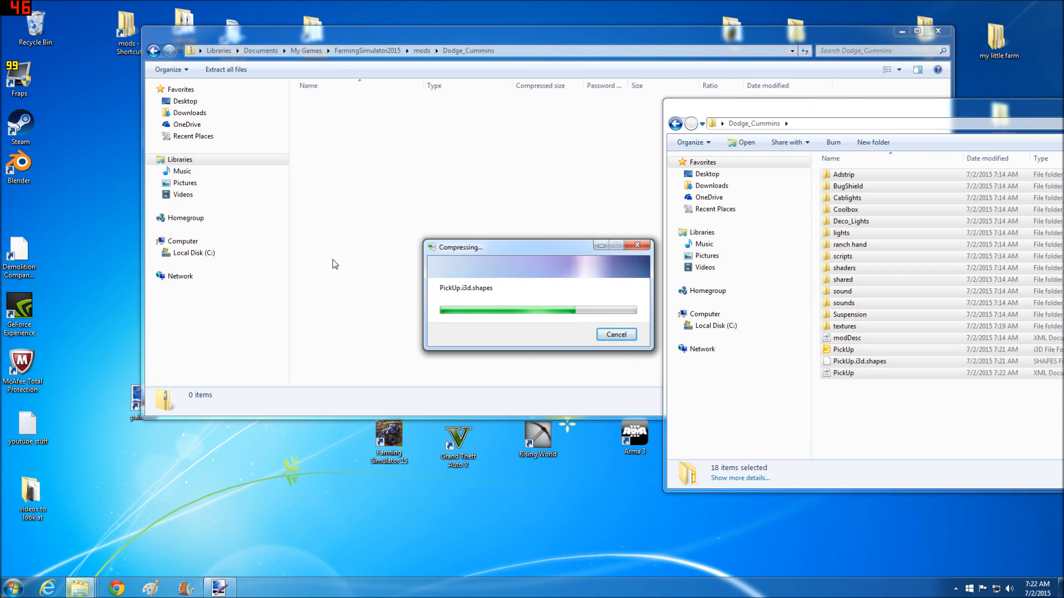
drag(760, 111, 245, 112)
click(946, 105)
click(938, 31)
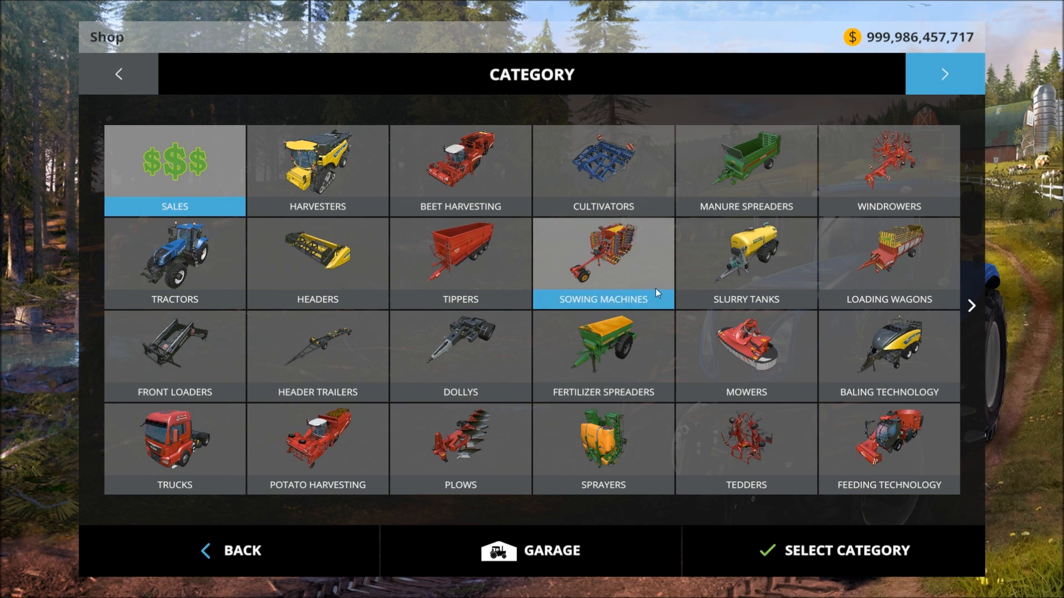
In Farming Simulator 15's shop, buy the pickup from the Cars mod category in white and leave the shop
click(945, 74)
click(945, 73)
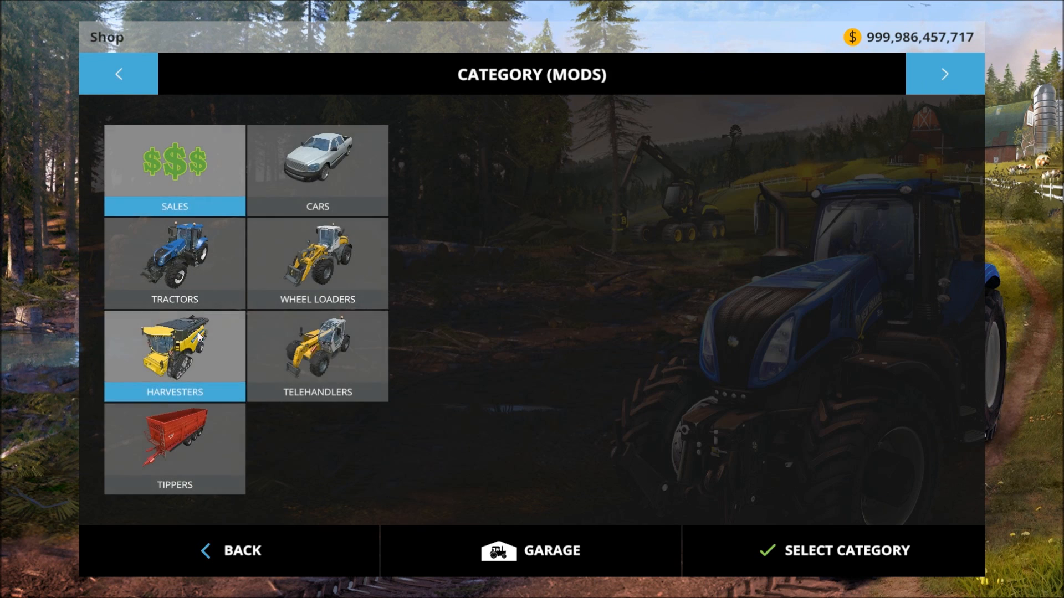
click(331, 205)
click(169, 256)
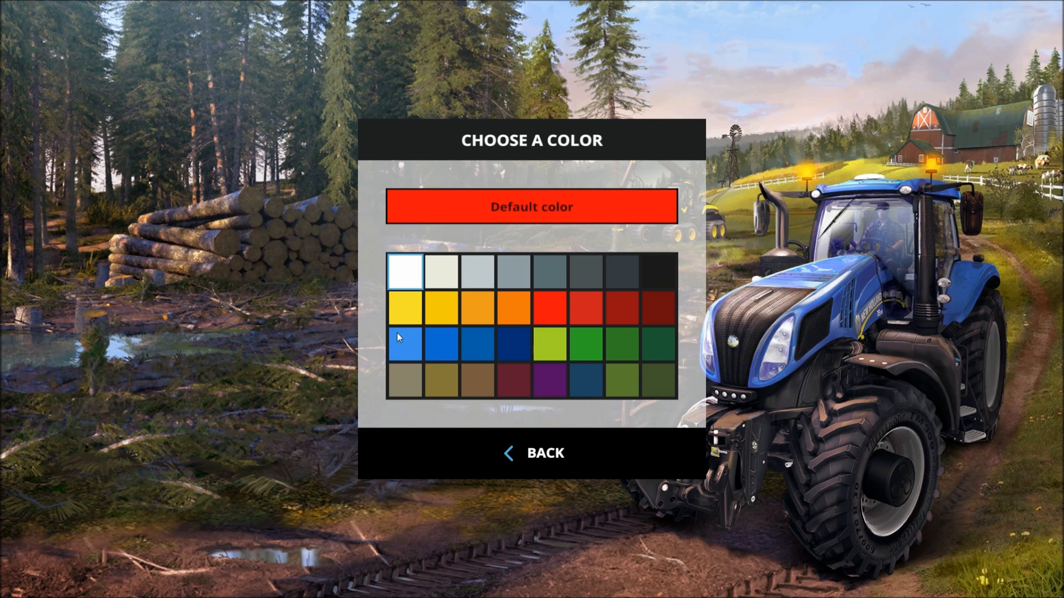
click(409, 280)
click(534, 410)
click(207, 551)
click(208, 551)
Enter the white pickup and drive it across the grass and onto the plowed field to test dirt build-up
key(Tab)
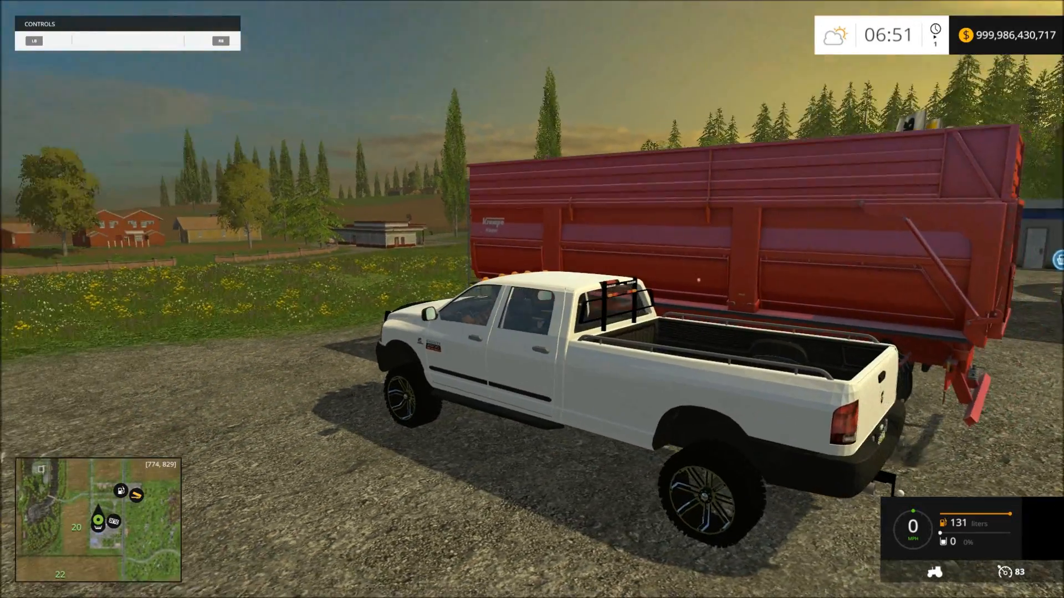
key(w)
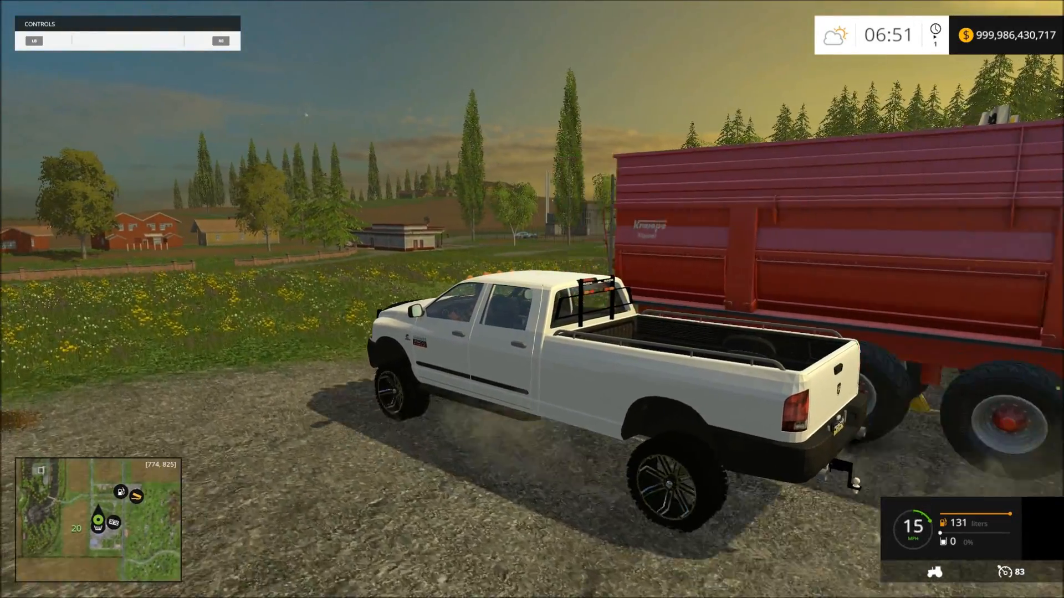
key(a)
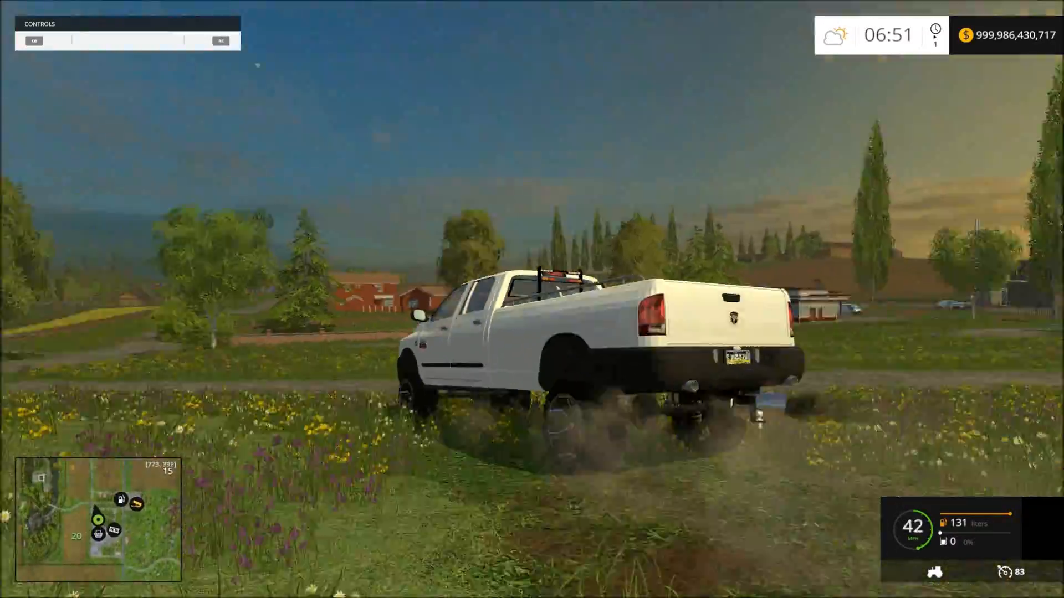
key(w)
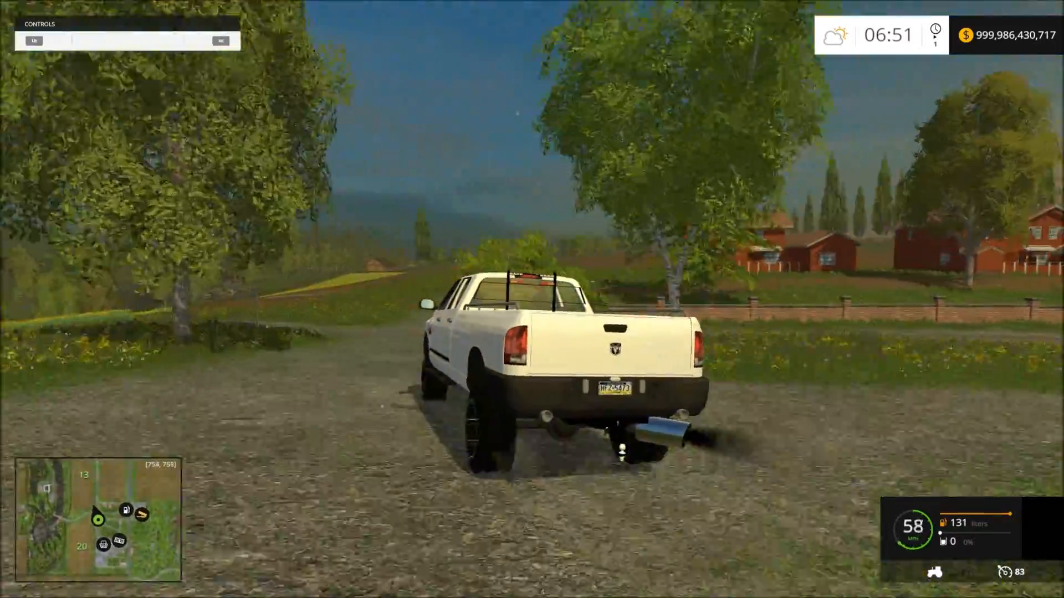
key(w)
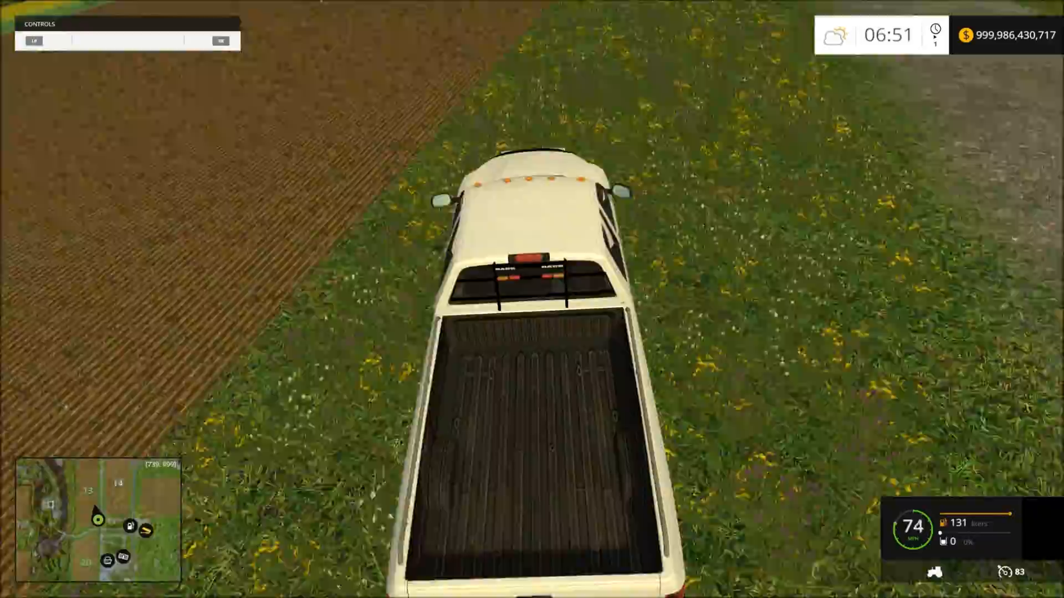
key(w)
key(d)
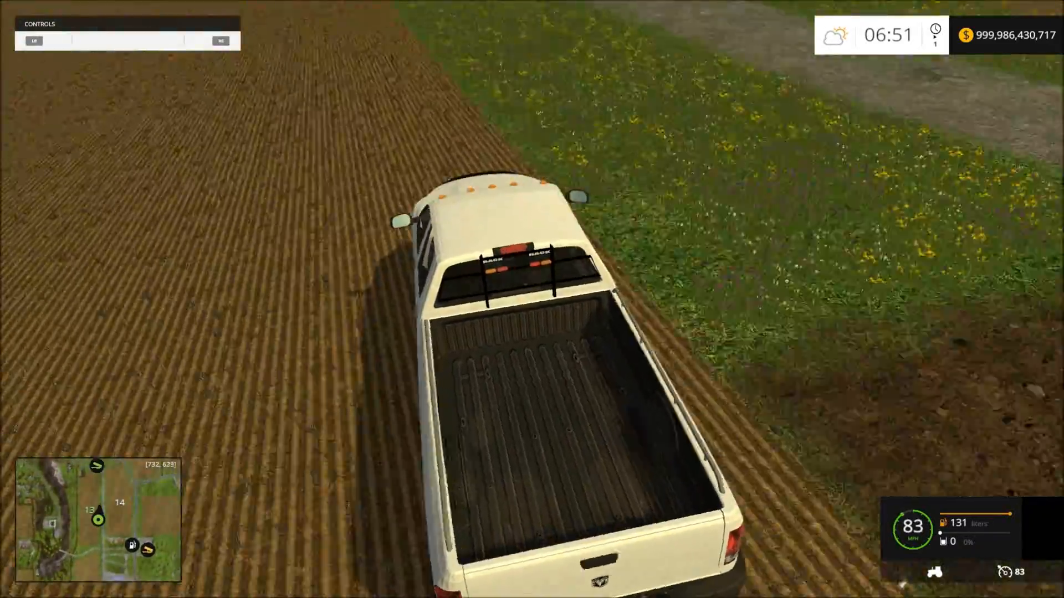